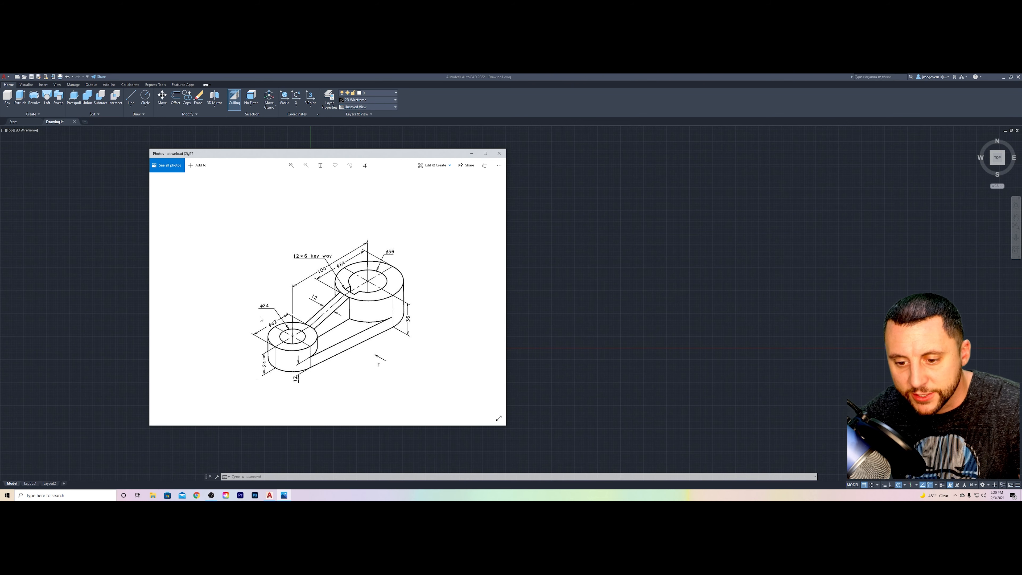
Switch to AutoCAD, bring up the object snap page of the drafting settings to review it, and accept the settings
{"action": "left_click", "coordinate": [637, 268]}
{"action": "type", "text": "u"}
{"action": "key", "text": "BackSpace"}
{"action": "type", "text": "units"}
{"action": "key", "text": "Return"}
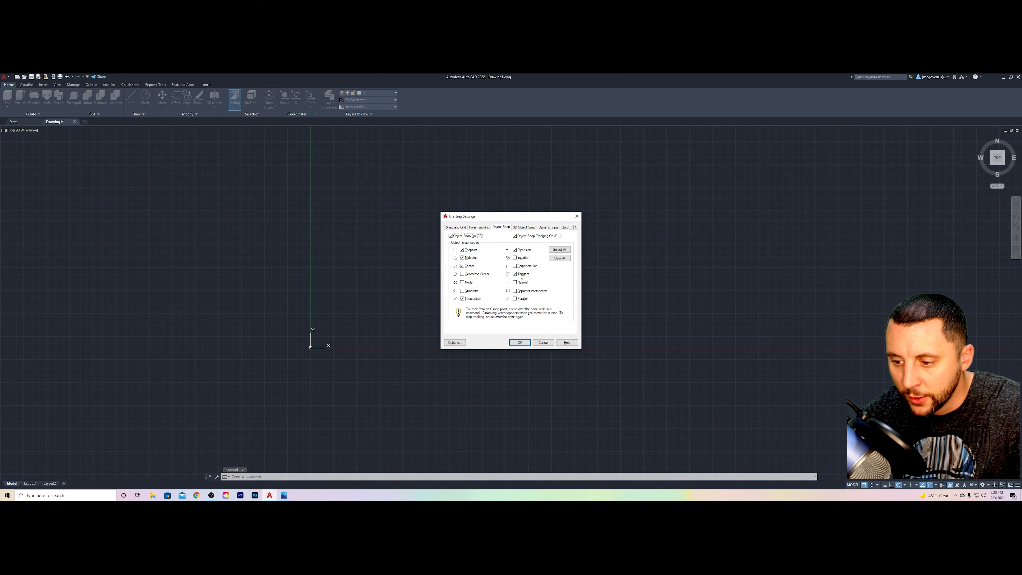
{"action": "left_click", "coordinate": [520, 342]}
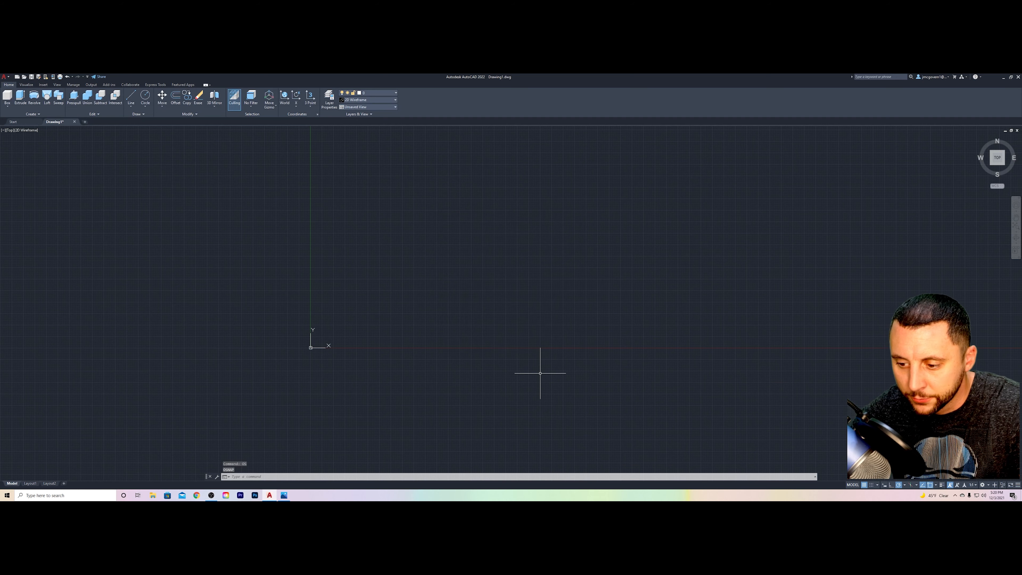
Toggle polar tracking off and back on, and try it with a vertical trial line
{"action": "key", "text": "F10"}
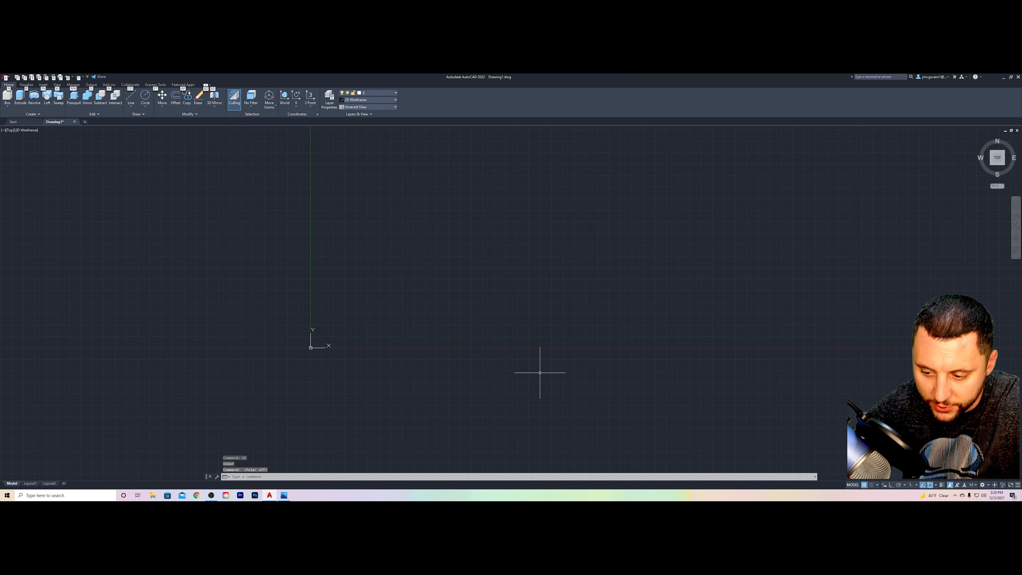
{"action": "key", "text": "F10"}
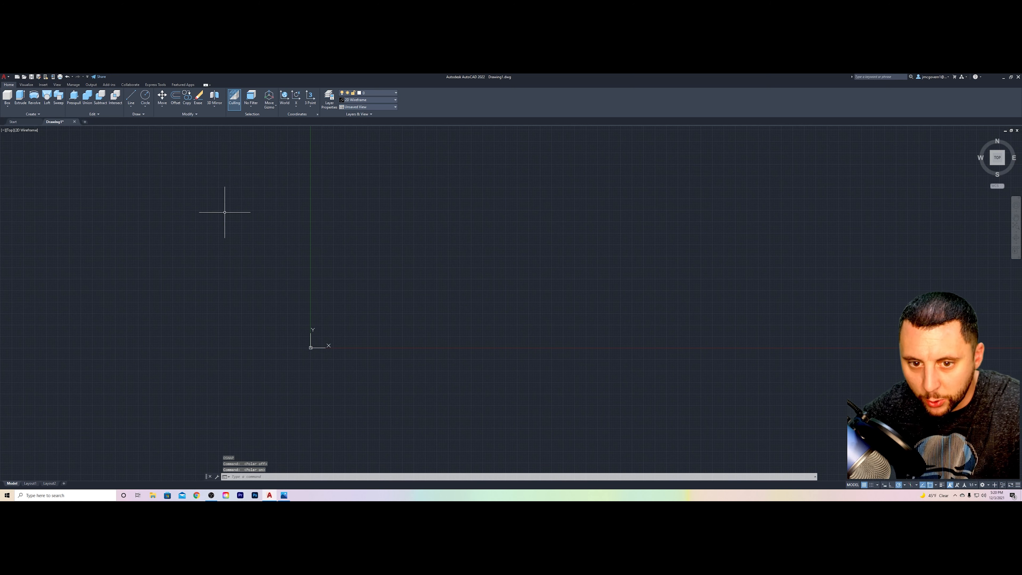
{"action": "left_click", "coordinate": [130, 95]}
{"action": "left_click", "coordinate": [353, 275]}
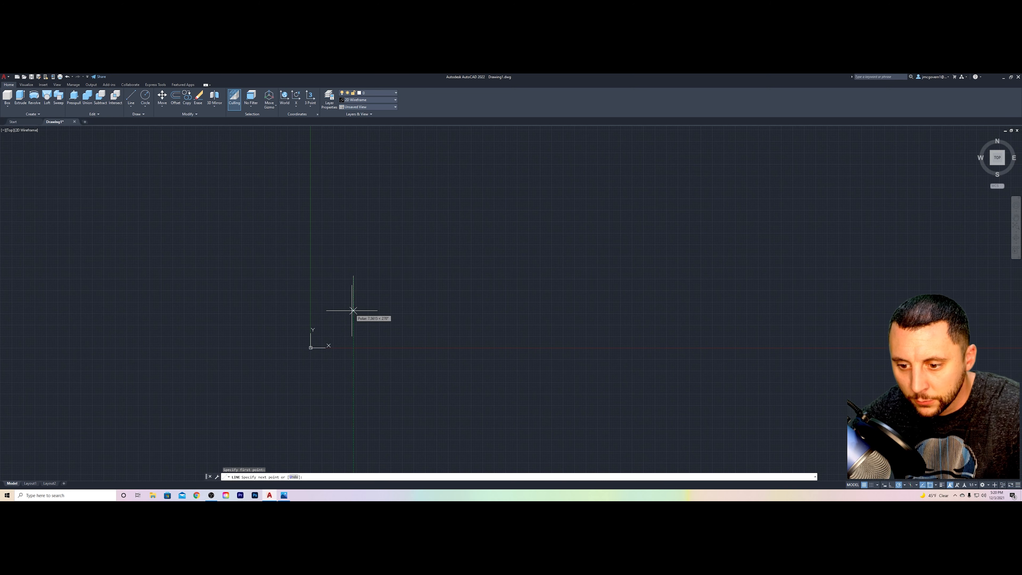
{"action": "key", "text": "Escape"}
Toggle object snap tracking off and on, and try it with a line aligned to a trial circle's center, erasing the trial geometry
{"action": "key", "text": "F11"}
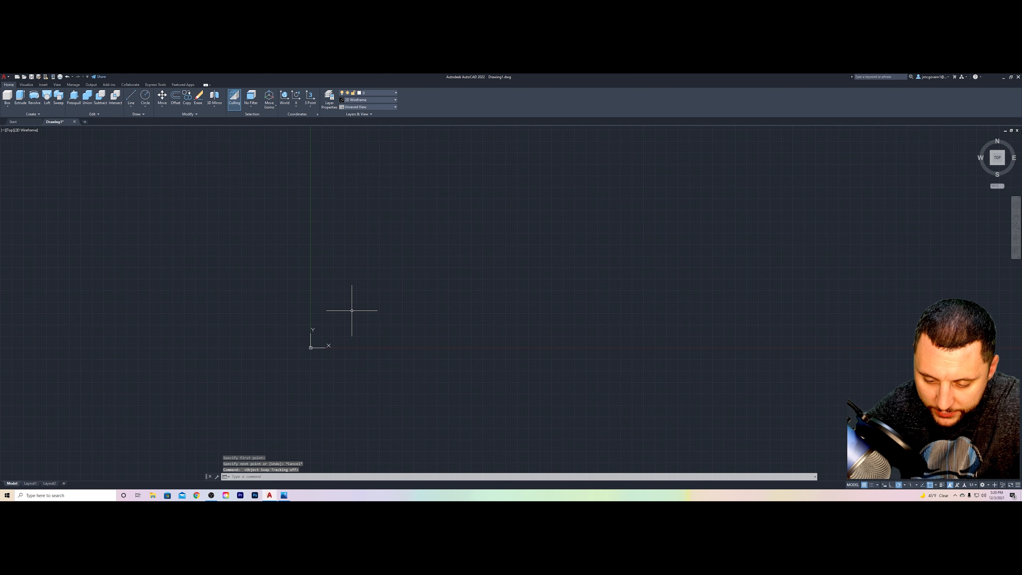
{"action": "key", "text": "F11"}
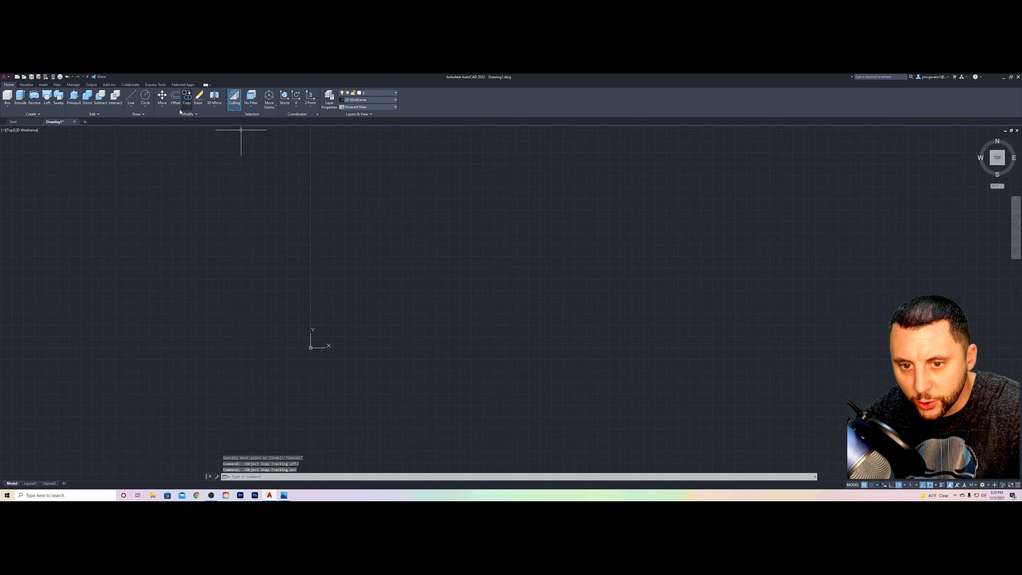
{"action": "left_click", "coordinate": [145, 96]}
{"action": "left_click", "coordinate": [353, 186]}
{"action": "left_click", "coordinate": [359, 208]}
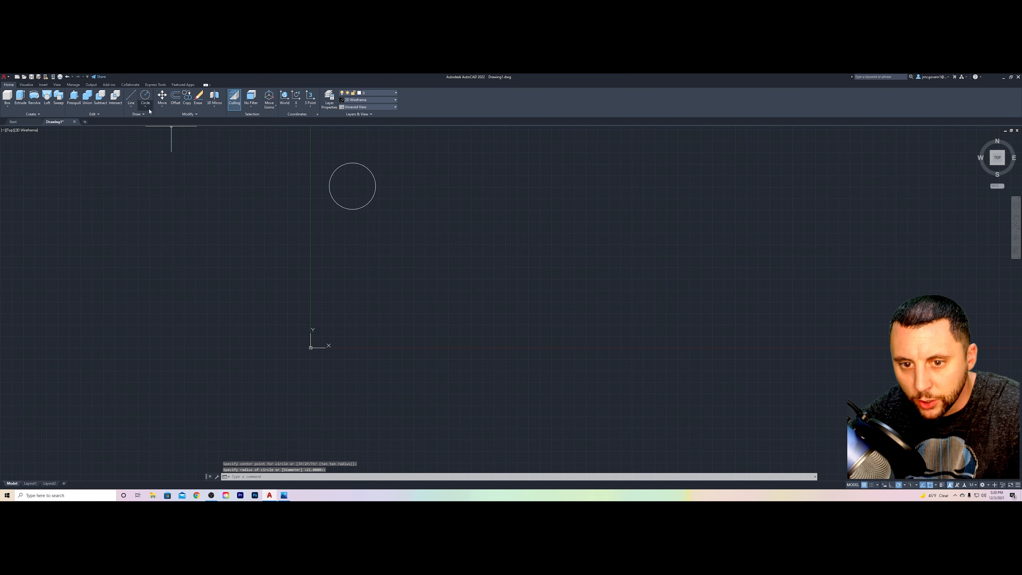
{"action": "left_click", "coordinate": [130, 97]}
{"action": "mouse_move", "coordinate": [353, 186]}
{"action": "left_click", "coordinate": [407, 185]}
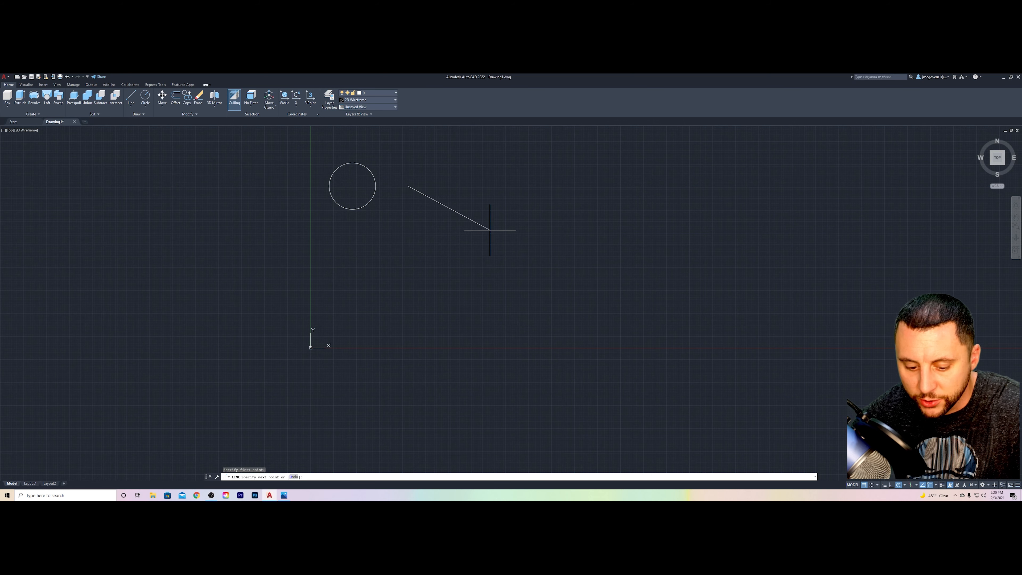
{"action": "key", "text": "Escape"}
{"action": "left_click_drag", "start_coordinate": [398, 191], "coordinate": [372, 285]}
{"action": "key", "text": "Delete"}
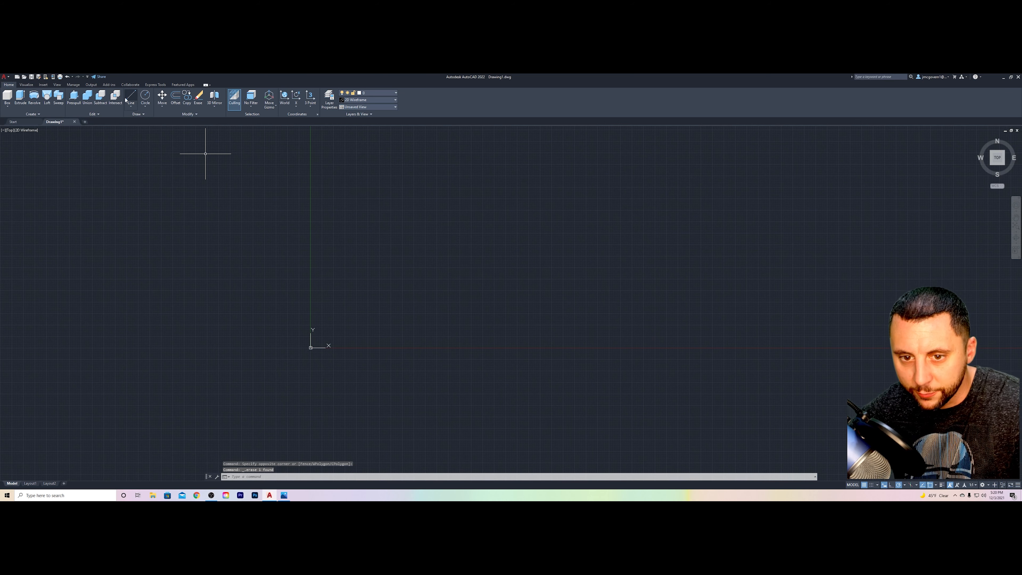
{"action": "type", "text": "l"}
{"action": "key", "text": "Return"}
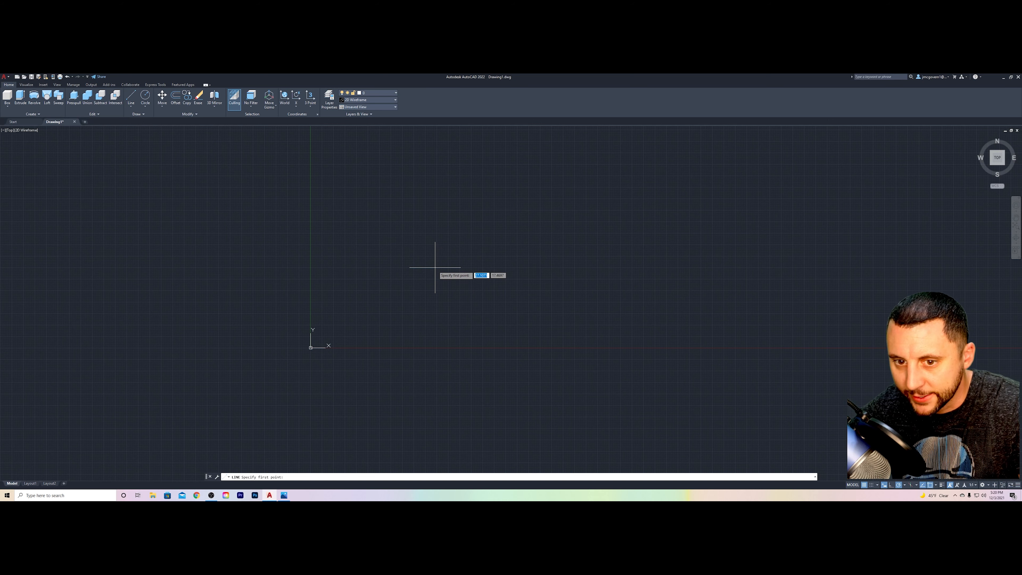
{"action": "key", "text": "Escape"}
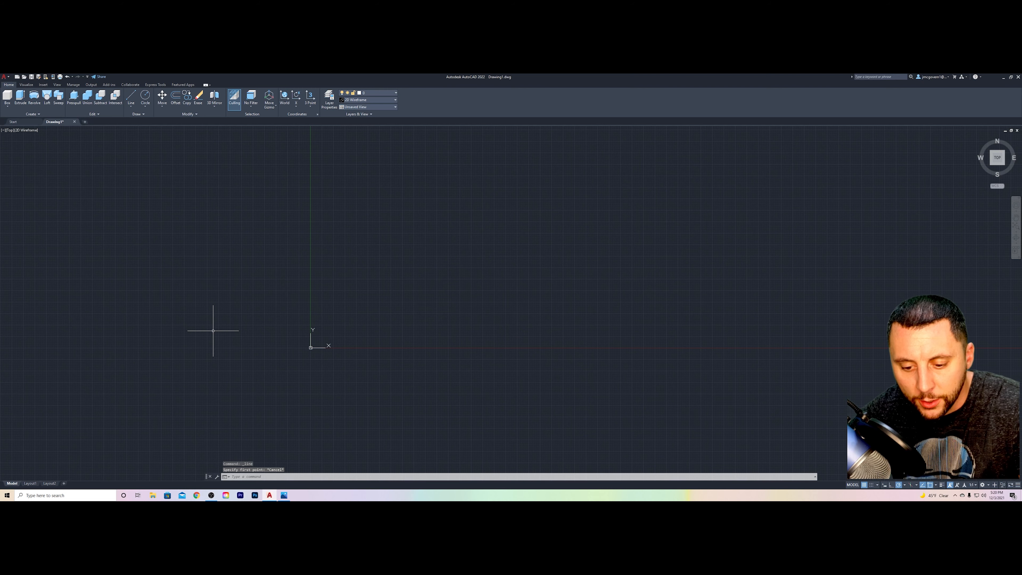
Consult the reference image of the part and draw the small boss's bore as a circle of diameter 24
{"action": "left_click", "coordinate": [284, 495]}
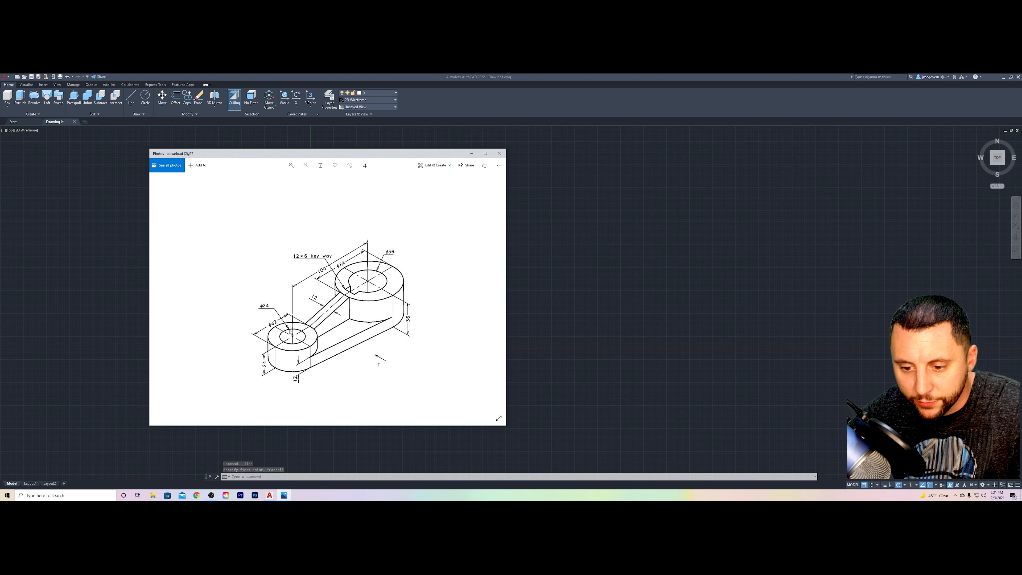
{"action": "left_click", "coordinate": [557, 278]}
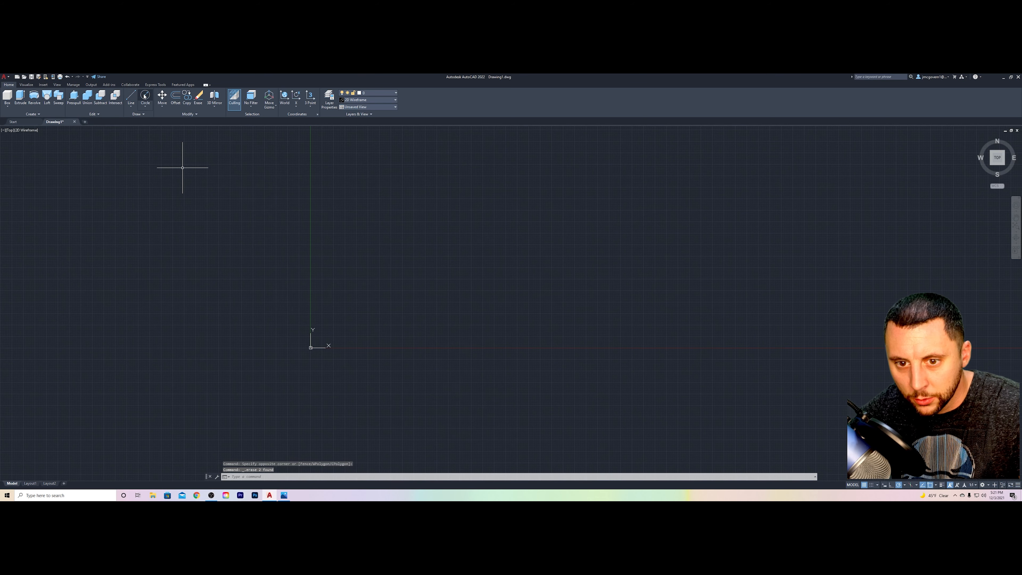
{"action": "left_click", "coordinate": [144, 96]}
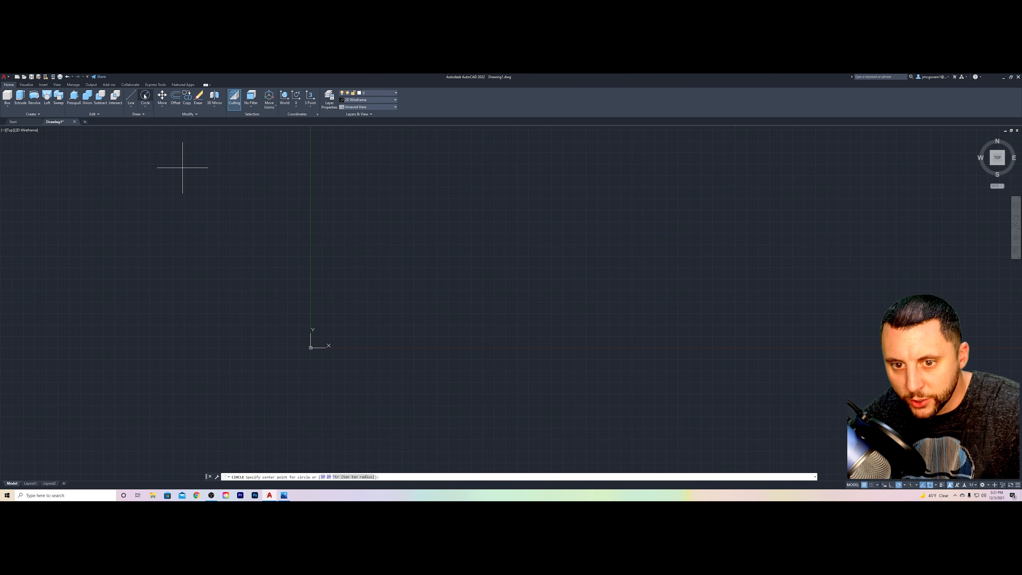
{"action": "left_click", "coordinate": [427, 260]}
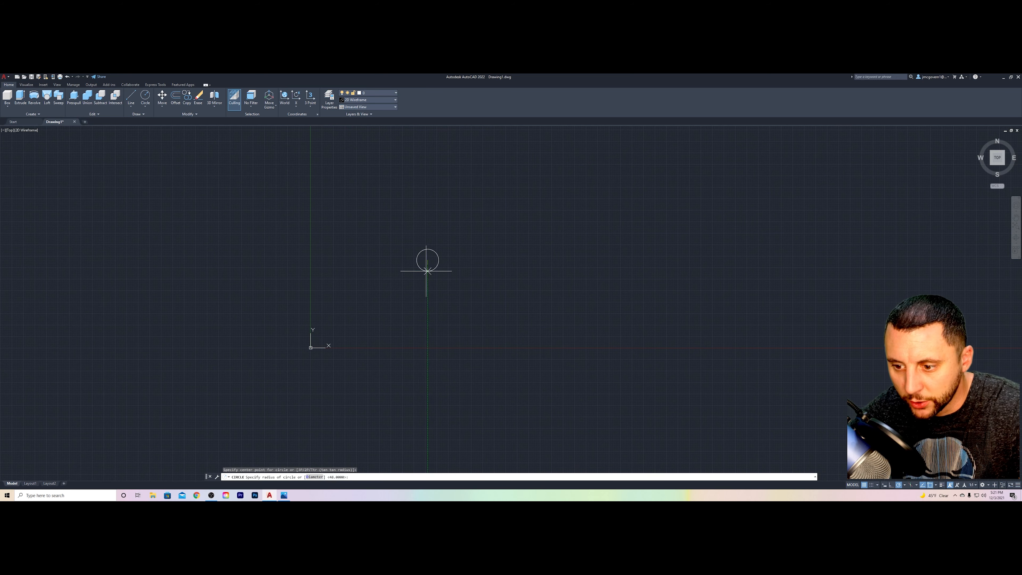
{"action": "type", "text": "D"}
{"action": "key", "text": "Return"}
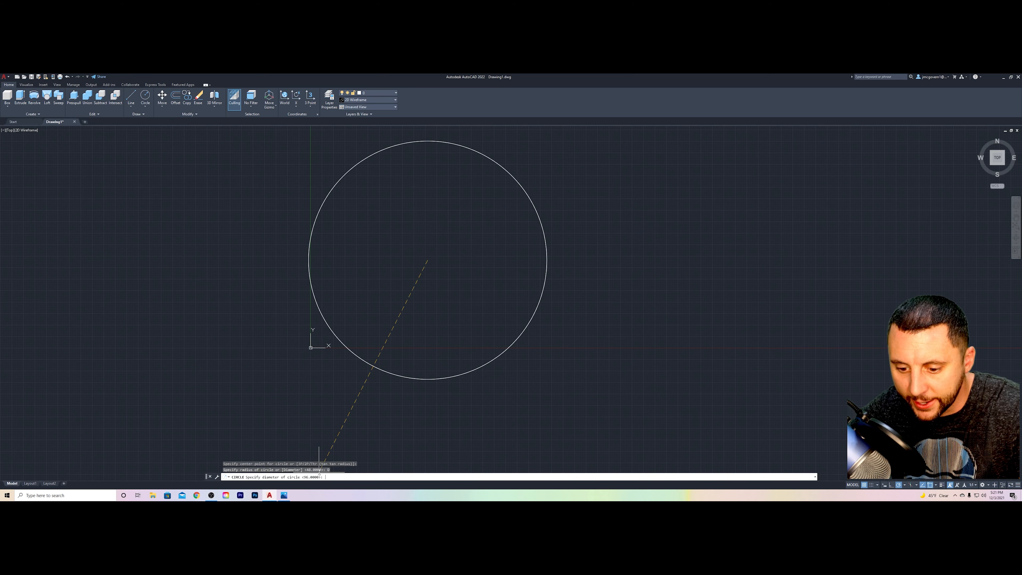
{"action": "type", "text": "24"}
{"action": "key", "text": "Return"}
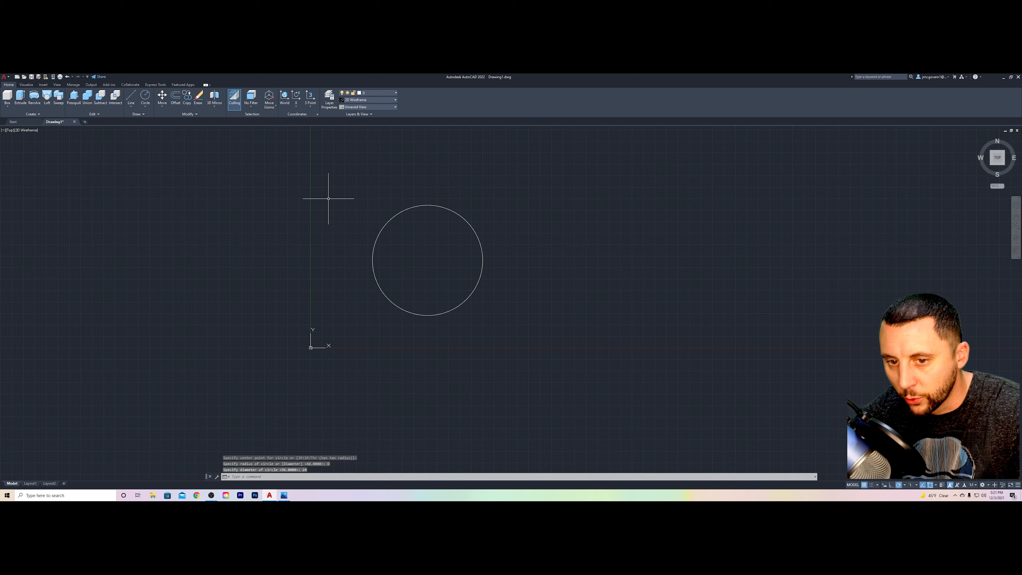
Draw a circle of diameter 42 concentric with the diameter 24 circle
{"action": "left_click", "coordinate": [428, 260]}
{"action": "type", "text": "D"}
{"action": "key", "text": "Return"}
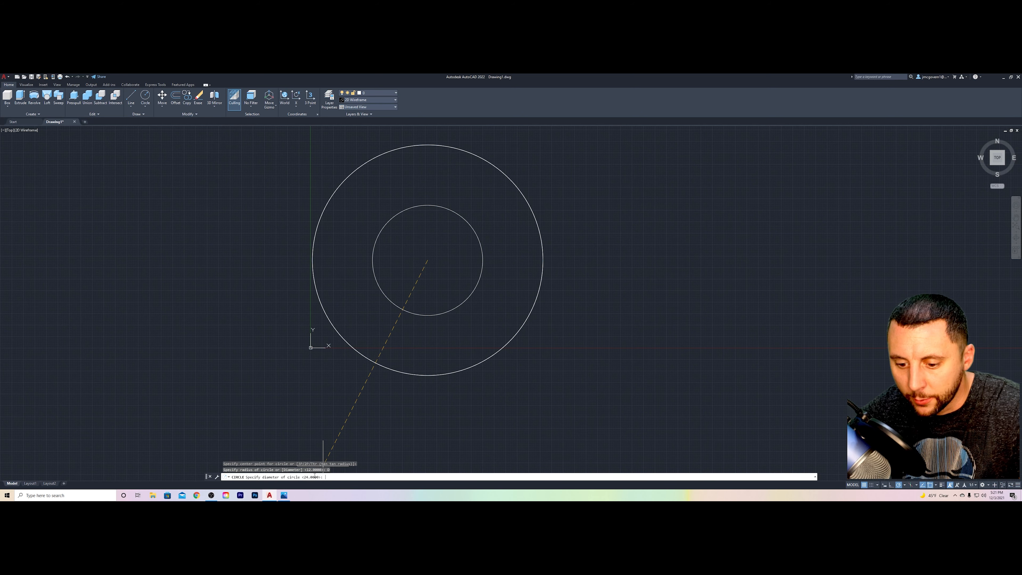
{"action": "type", "text": "42"}
{"action": "key", "text": "Return"}
Draw a horizontal construction line 100 units long to the right from the circles' common center
{"action": "left_click", "coordinate": [131, 96]}
{"action": "left_click", "coordinate": [428, 260]}
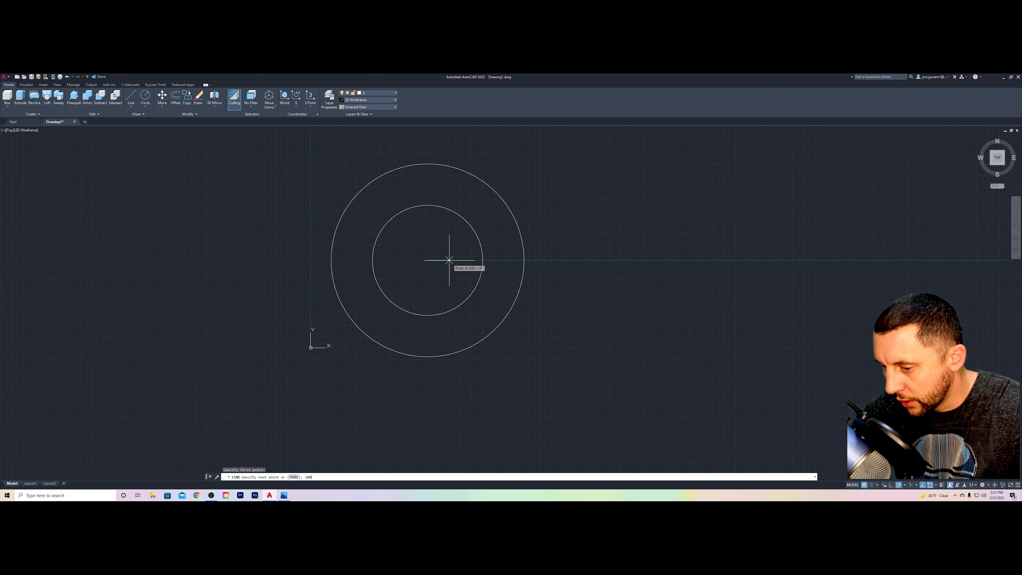
{"action": "type", "text": "100"}
{"action": "key", "text": "Return"}
{"action": "key", "text": "Escape"}
Check the reference image and draw a circle of diameter 36 centered on the right end of the construction line
{"action": "key", "text": "alt+Tab"}
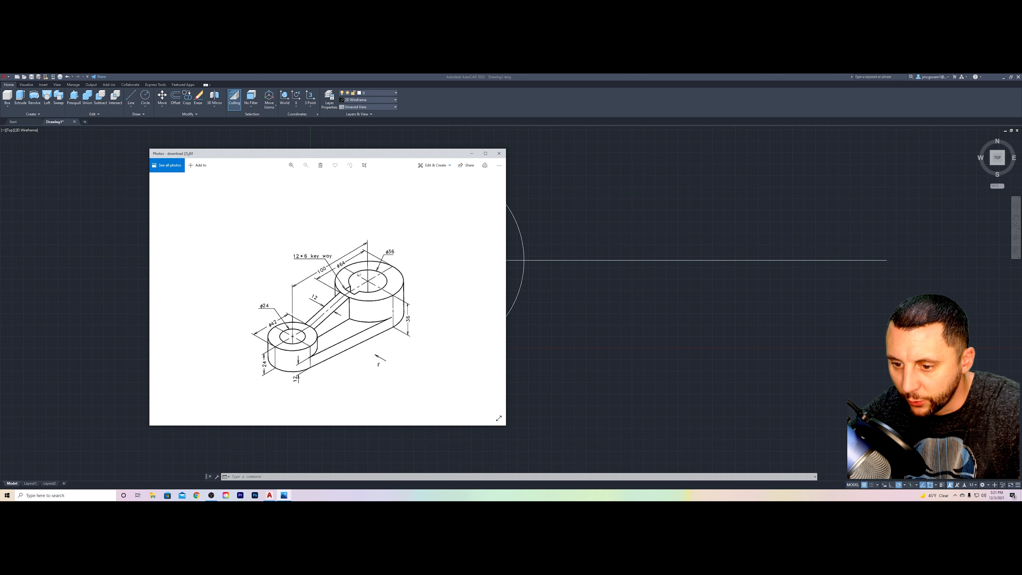
{"action": "key", "text": "alt+Tab"}
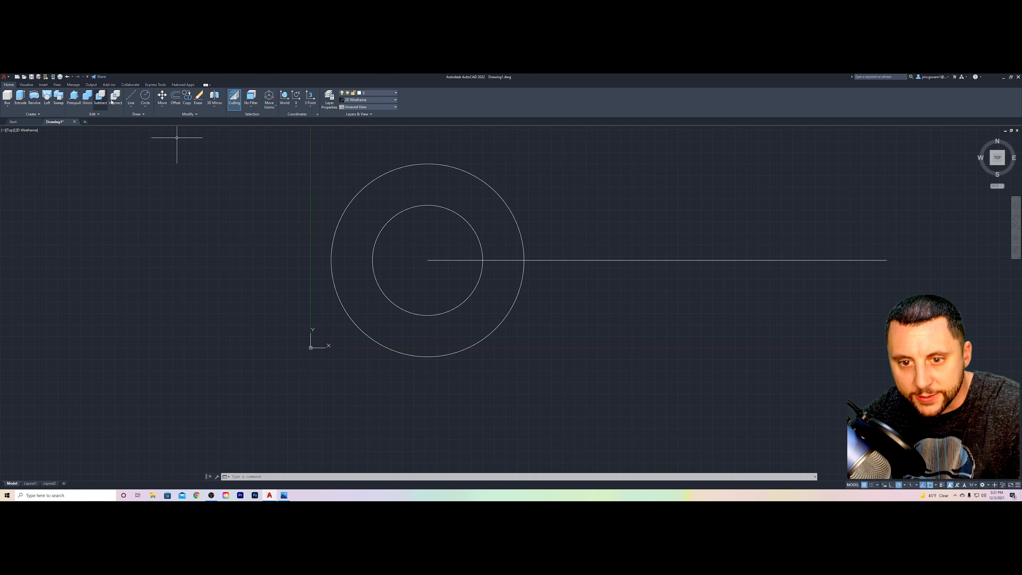
{"action": "left_click", "coordinate": [146, 95]}
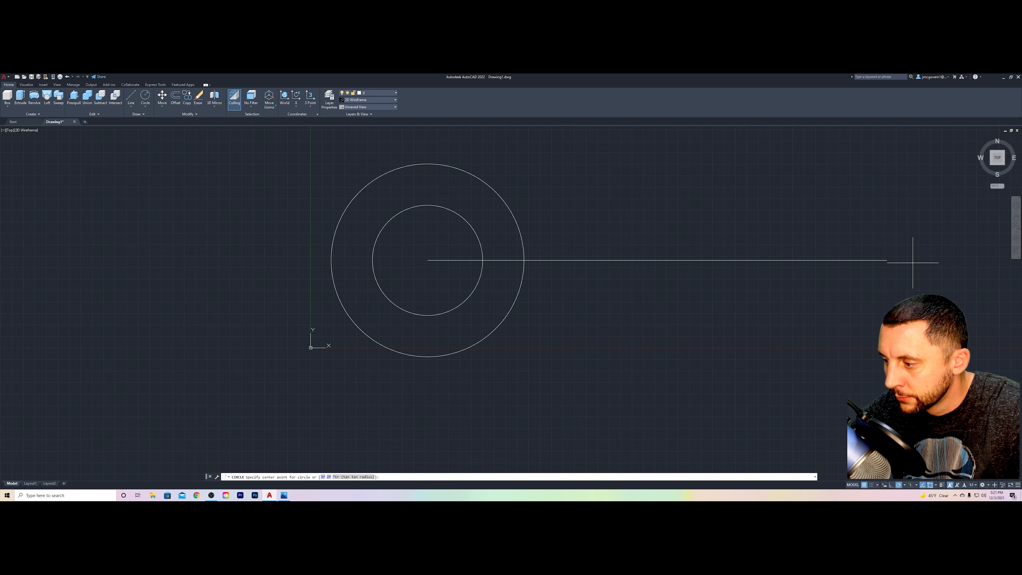
{"action": "left_click", "coordinate": [886, 261]}
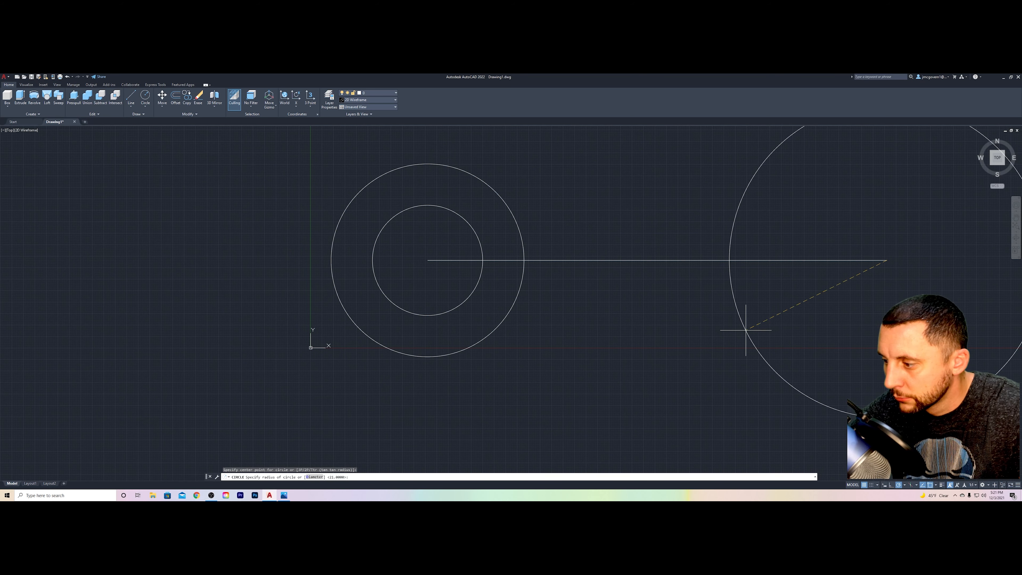
{"action": "left_click", "coordinate": [318, 478]}
{"action": "type", "text": "36"}
{"action": "key", "text": "Return"}
Draw a circle of diameter 64 concentric with the diameter 36 circle at the right end of the line
{"action": "key", "text": "Return"}
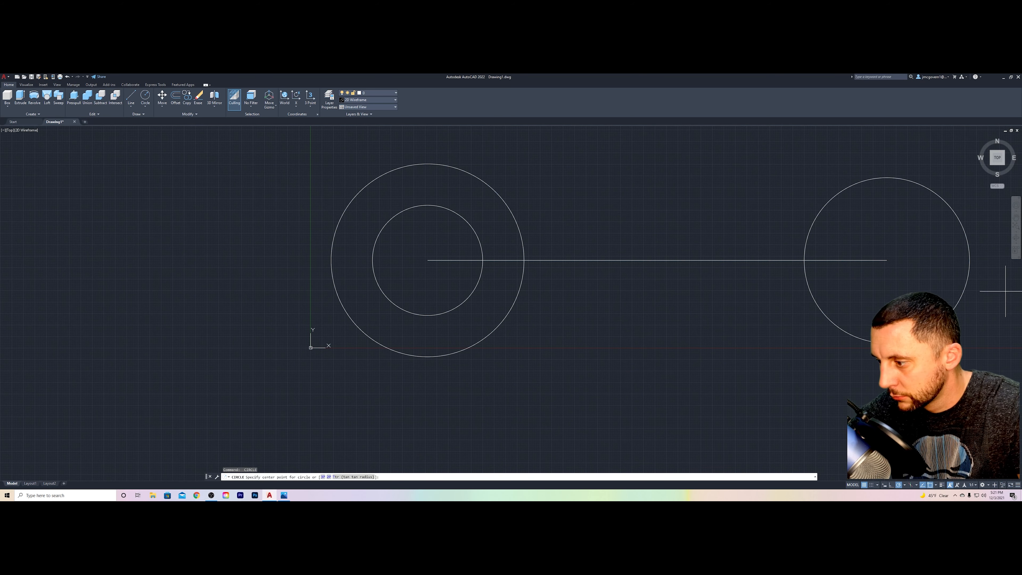
{"action": "left_click", "coordinate": [886, 261]}
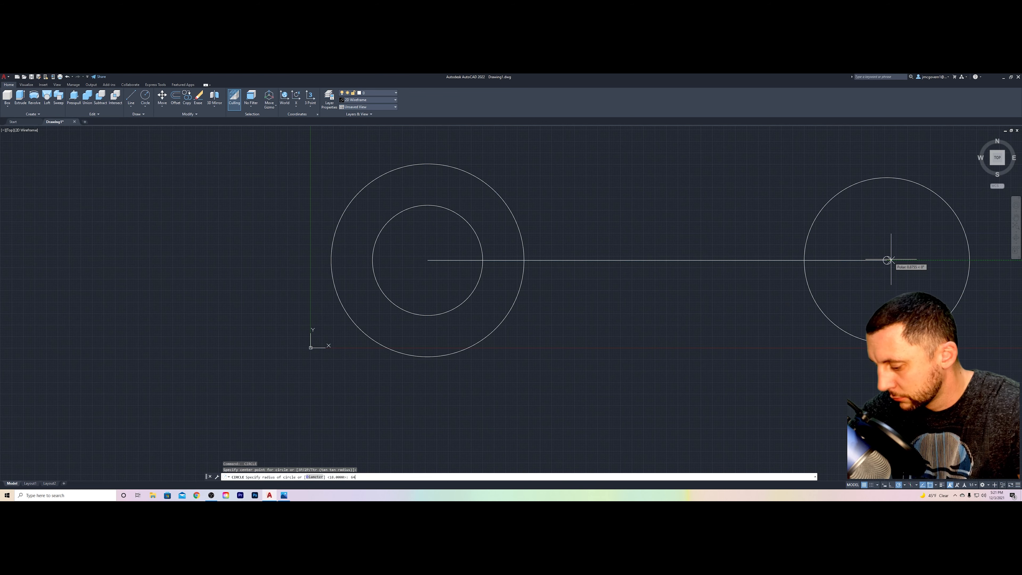
{"action": "key", "text": "BackSpace"}
{"action": "key", "text": "BackSpace"}
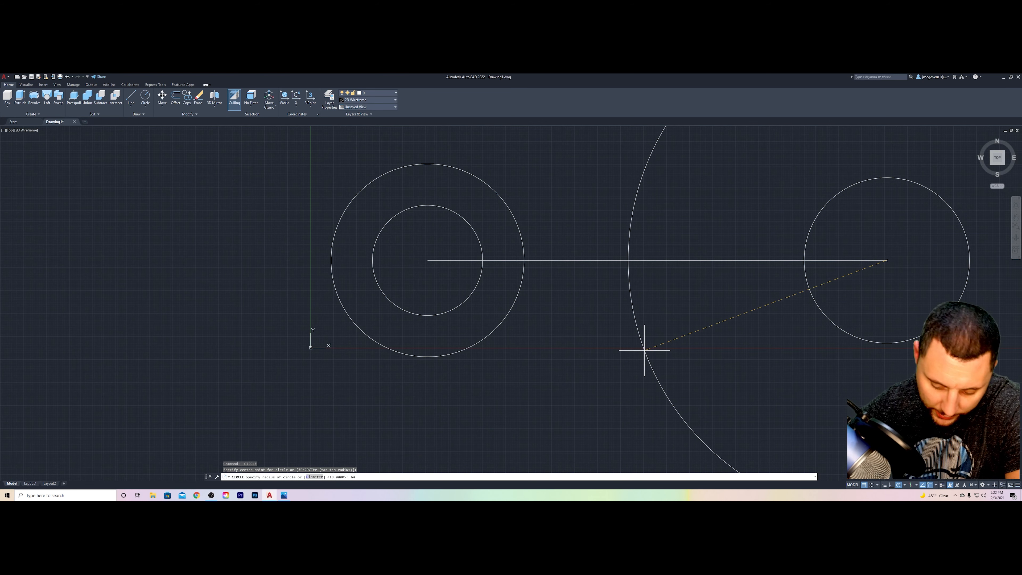
{"action": "left_click", "coordinate": [314, 477]}
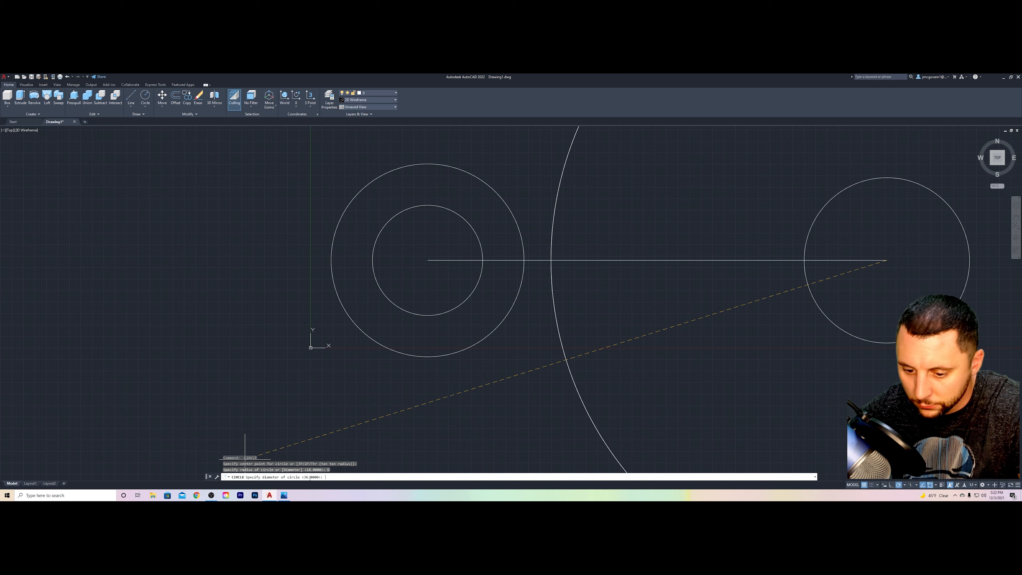
{"action": "type", "text": "64"}
{"action": "key", "text": "Return"}
Delete the horizontal construction line connecting the two pairs of circles
{"action": "scroll", "coordinate": [402, 415], "scroll_direction": "down", "scroll_amount": 4}
{"action": "middle_click_drag", "start_coordinate": [417, 415], "coordinate": [296, 327]}
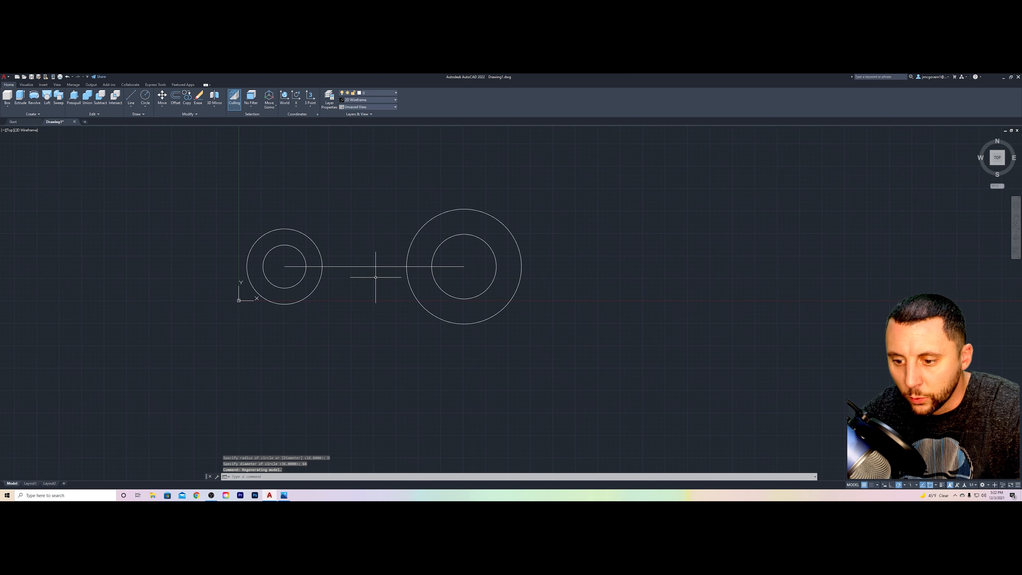
{"action": "left_click", "coordinate": [374, 259]}
{"action": "left_click", "coordinate": [351, 281]}
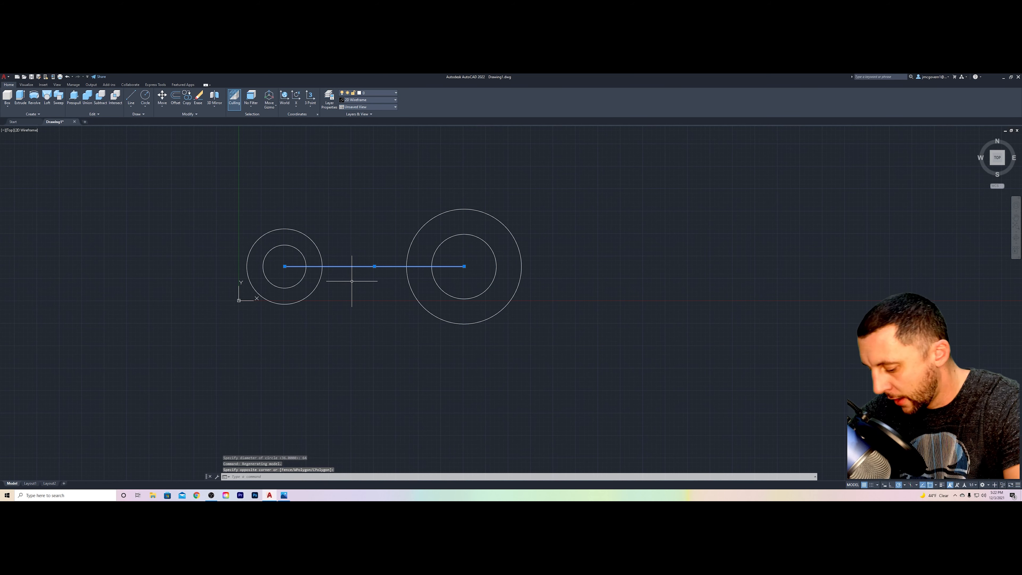
{"action": "key", "text": "Delete"}
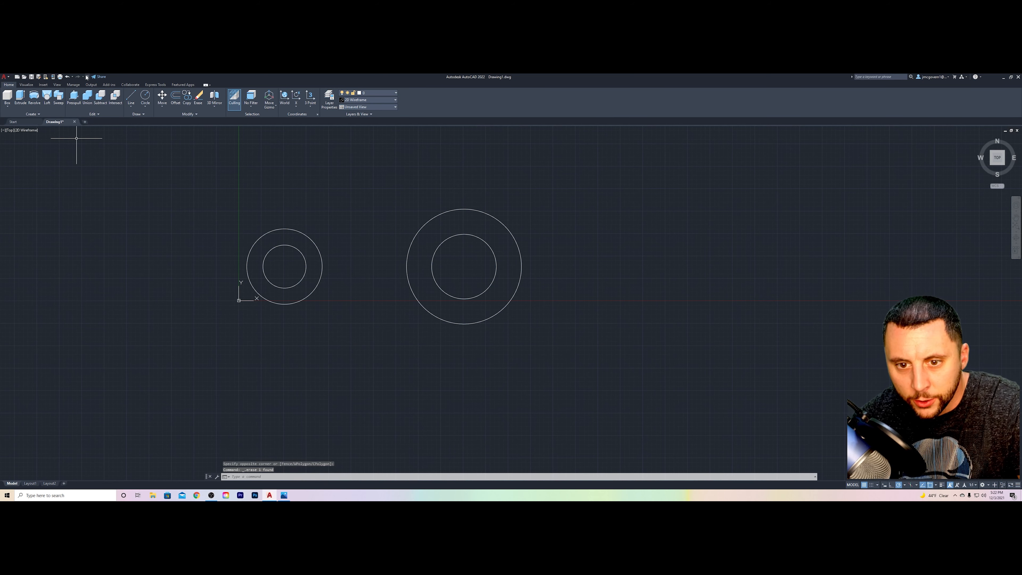
{"action": "left_click", "coordinate": [130, 96]}
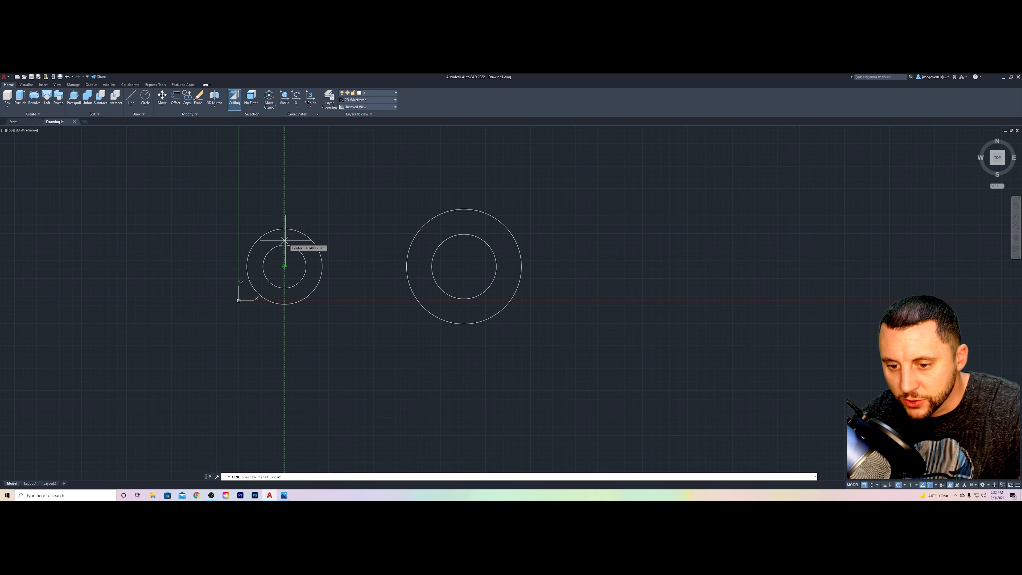
{"action": "key", "text": "Escape"}
{"action": "key", "text": "Escape"}
Set the running object snaps so that only Tangent is enabled
{"action": "type", "text": "OS"}
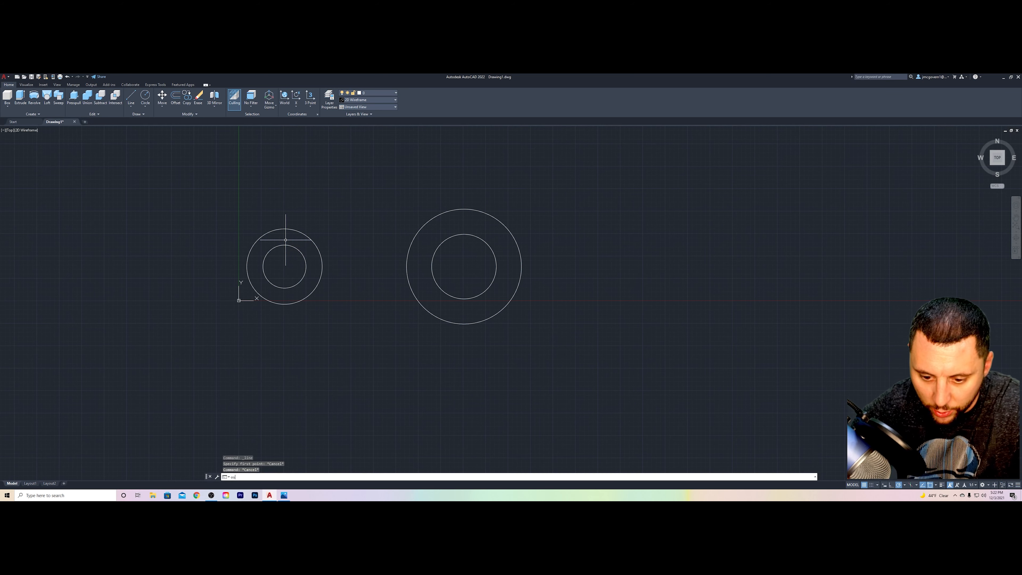
{"action": "key", "text": "Return"}
{"action": "left_click", "coordinate": [462, 250]}
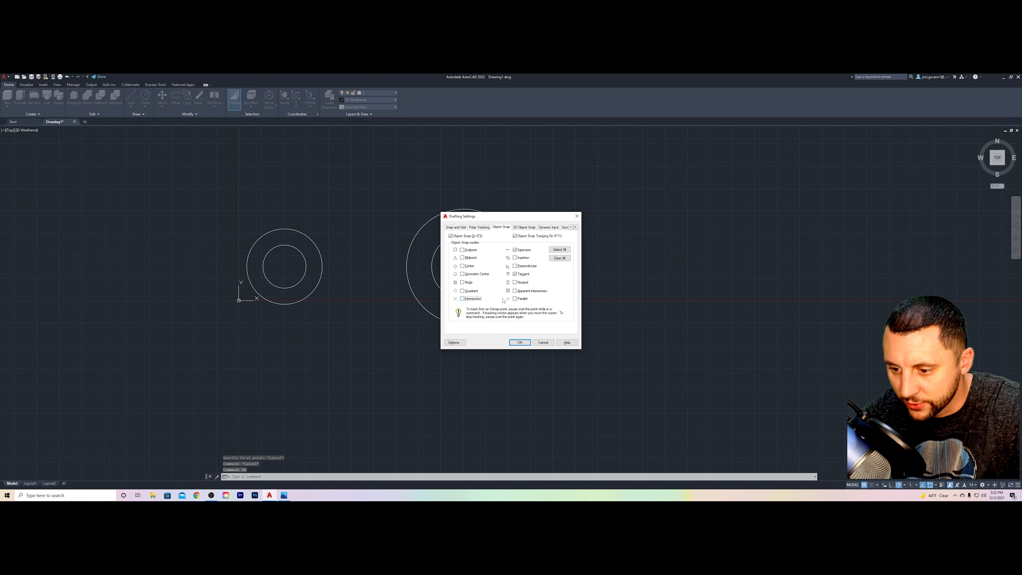
{"action": "left_click", "coordinate": [516, 251]}
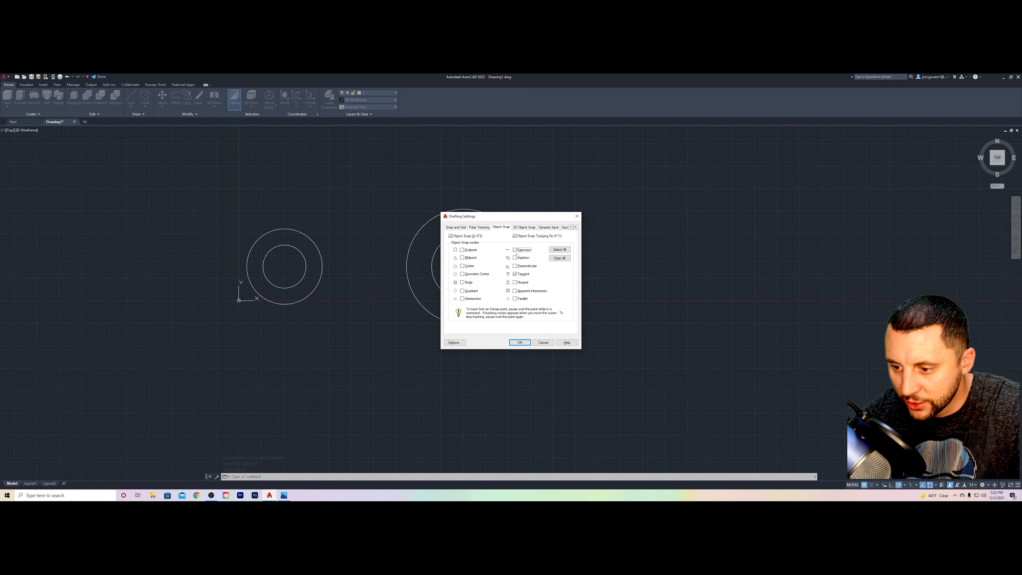
{"action": "left_click", "coordinate": [519, 342]}
Draw two lines tangent to the outer circles, one joining their upper sides and one joining their lower sides
{"action": "left_click", "coordinate": [130, 97]}
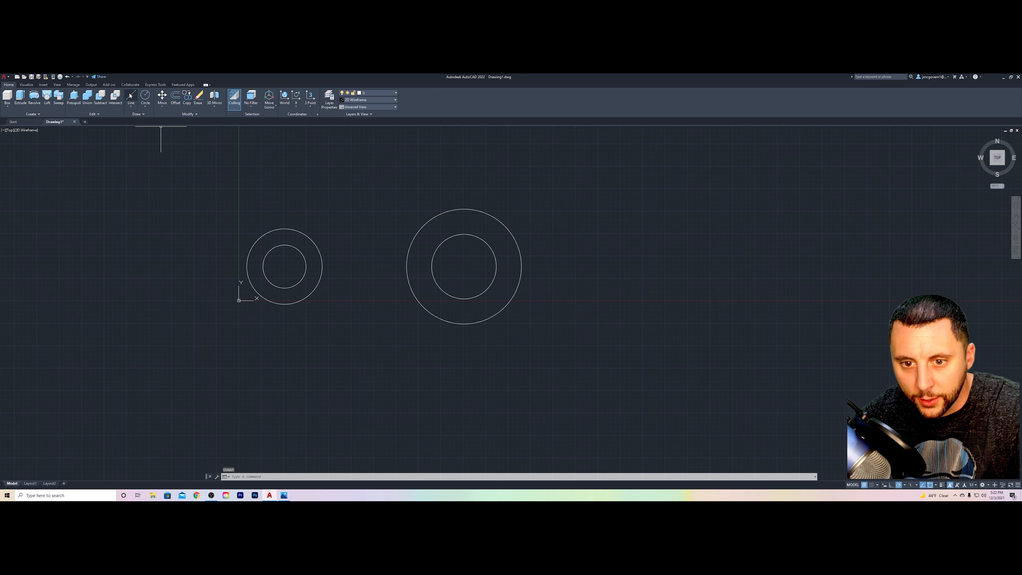
{"action": "left_click", "coordinate": [283, 228]}
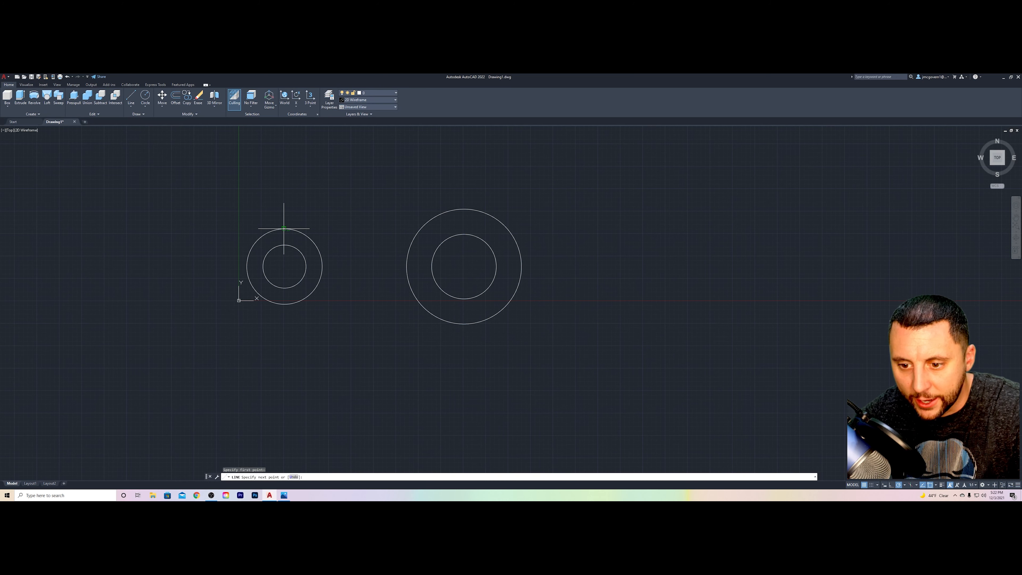
{"action": "left_click", "coordinate": [458, 209]}
{"action": "key", "text": "Return"}
{"action": "key", "text": "Return"}
{"action": "left_click", "coordinate": [463, 323]}
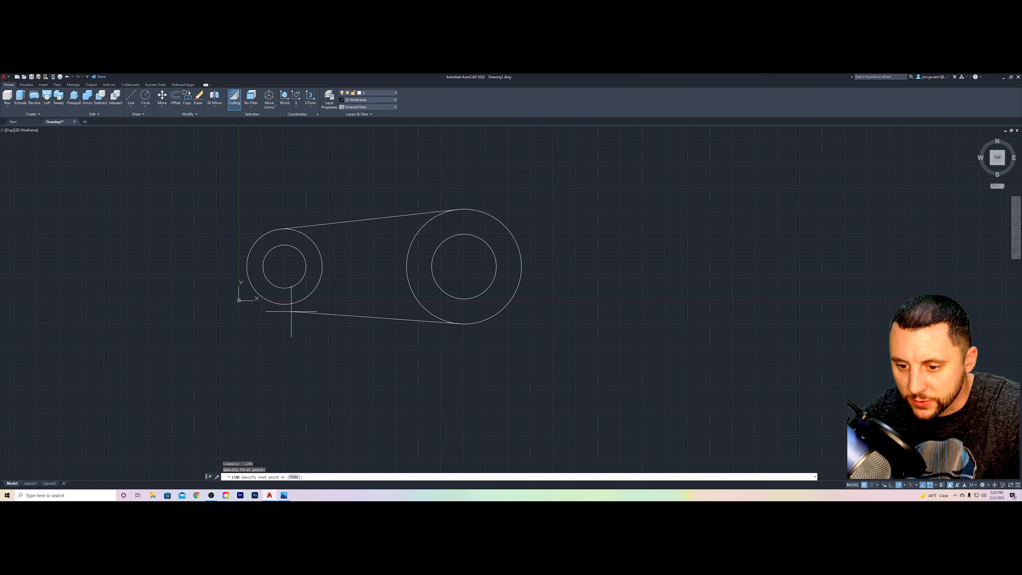
{"action": "left_click", "coordinate": [277, 304]}
{"action": "key", "text": "Escape"}
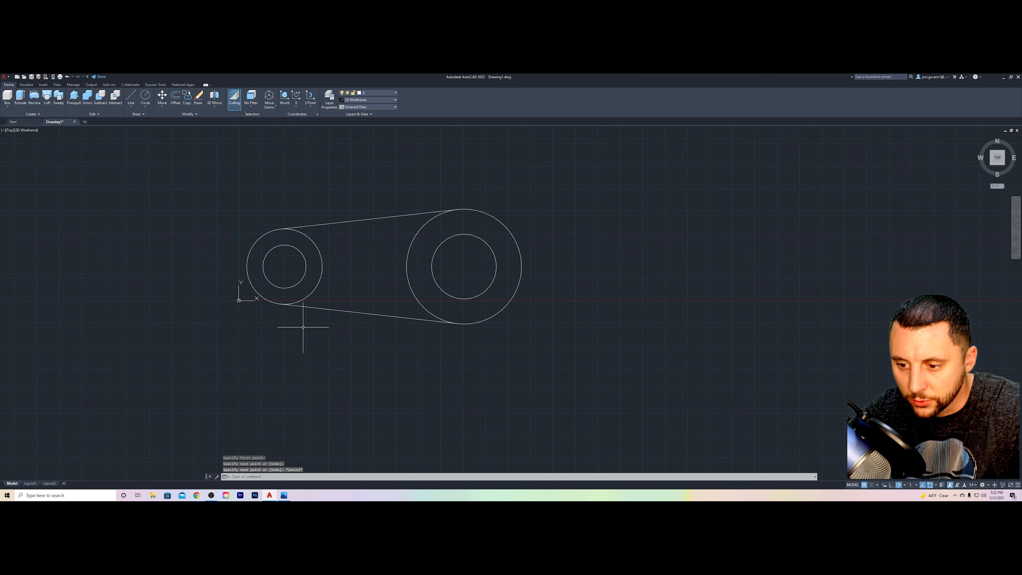
Check the reference image and copy all the circles and tangent lines to the empty area right of the original
{"action": "key", "text": "alt+Tab"}
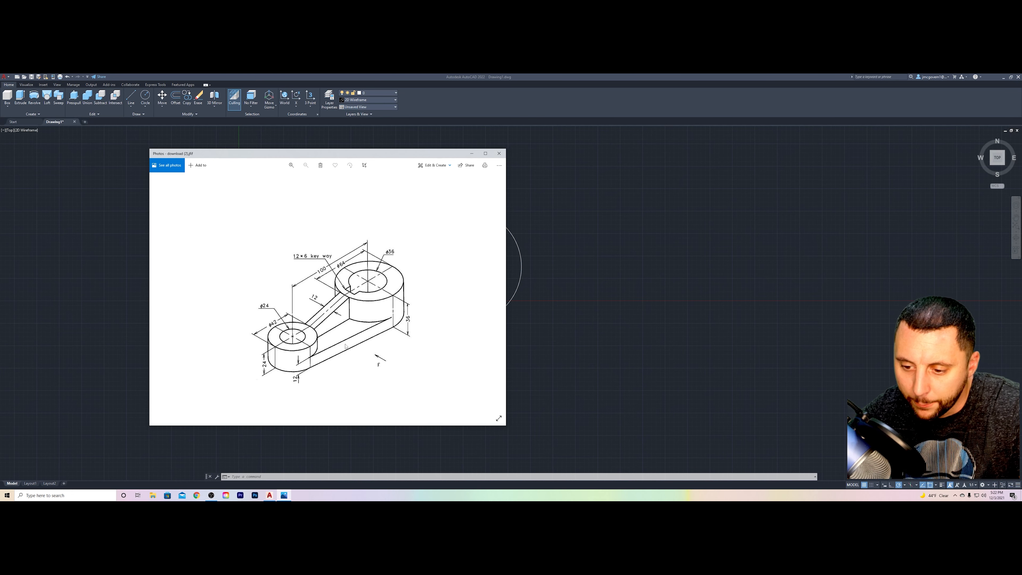
{"action": "key", "text": "alt+Tab"}
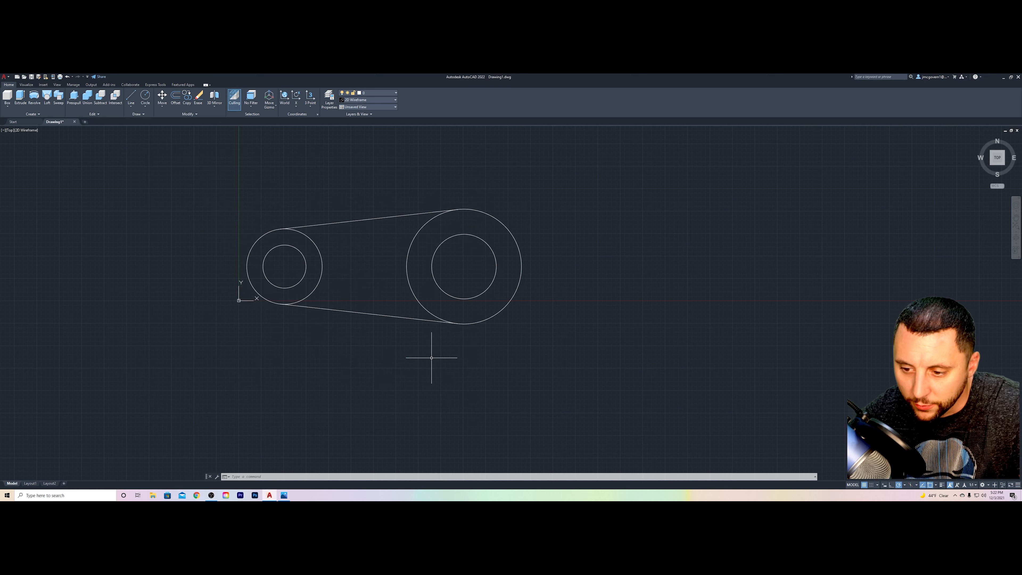
{"action": "left_click", "coordinate": [331, 286]}
{"action": "left_click", "coordinate": [321, 278]}
{"action": "left_click", "coordinate": [422, 262]}
{"action": "left_click", "coordinate": [397, 279]}
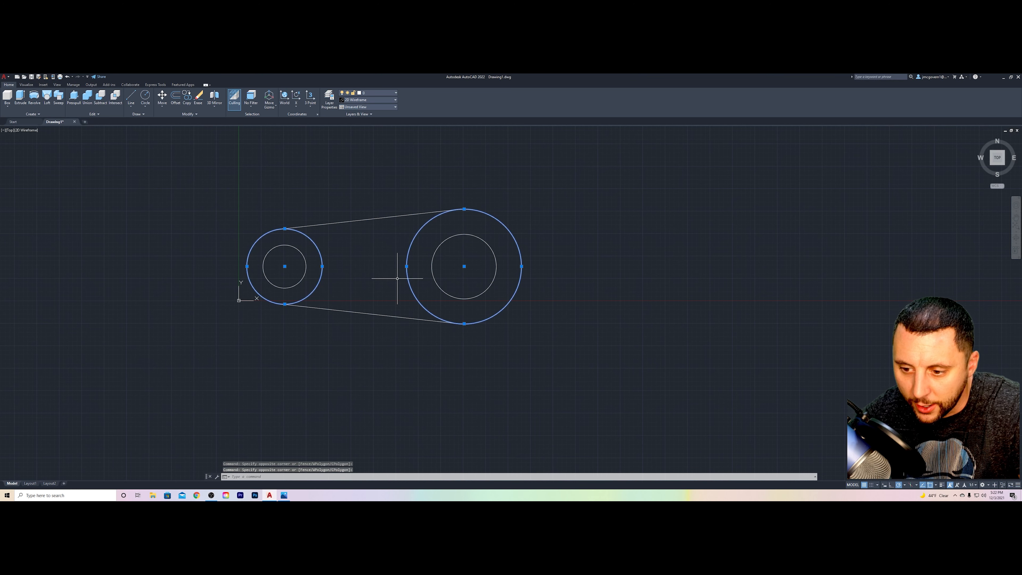
{"action": "left_click", "coordinate": [575, 202]}
{"action": "left_click", "coordinate": [233, 368]}
{"action": "type", "text": "o"}
{"action": "key", "text": "Return"}
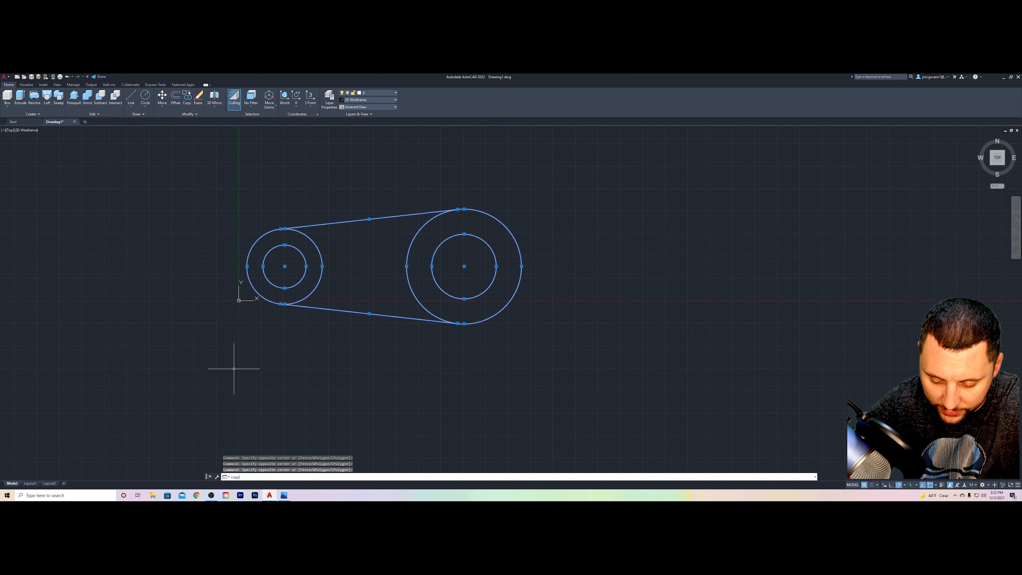
{"action": "left_click", "coordinate": [350, 357]}
{"action": "left_click", "coordinate": [745, 308]}
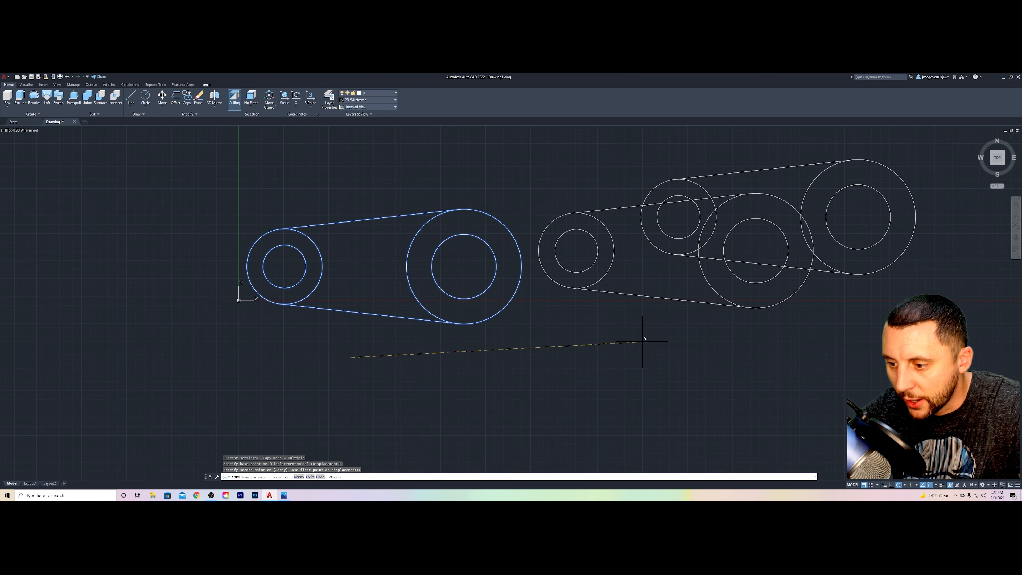
{"action": "key", "text": "Return"}
Trim away the inner arcs of the original's two outer circles between the tangent lines
{"action": "type", "text": "tr"}
{"action": "key", "text": "Return"}
{"action": "left_click", "coordinate": [418, 269]}
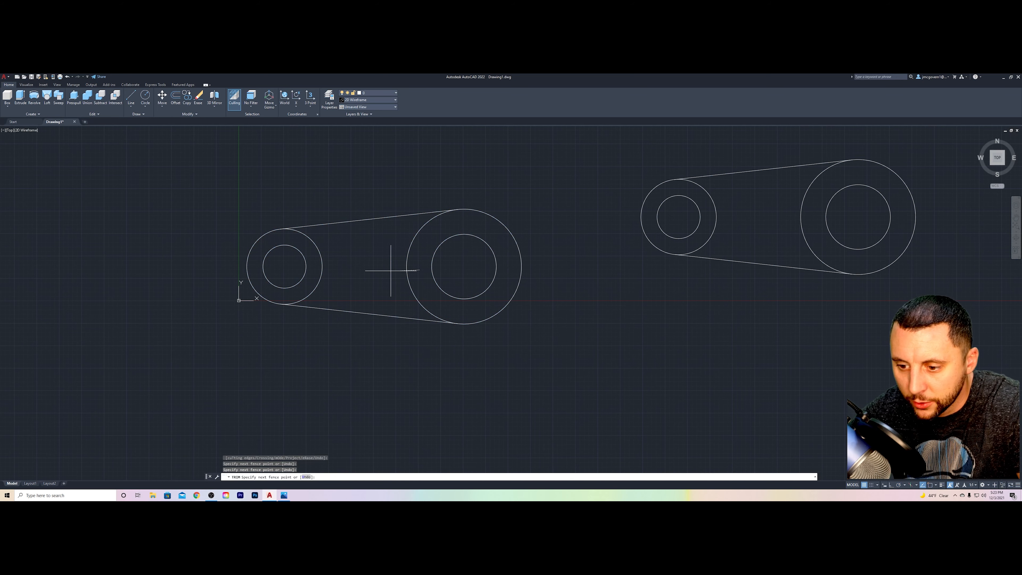
{"action": "left_click", "coordinate": [325, 267]}
{"action": "left_click", "coordinate": [317, 267]}
{"action": "key", "text": "Escape"}
Delete the two inner circles from the original outline
{"action": "left_click", "coordinate": [428, 267]}
{"action": "left_click", "coordinate": [284, 269]}
{"action": "key", "text": "Delete"}
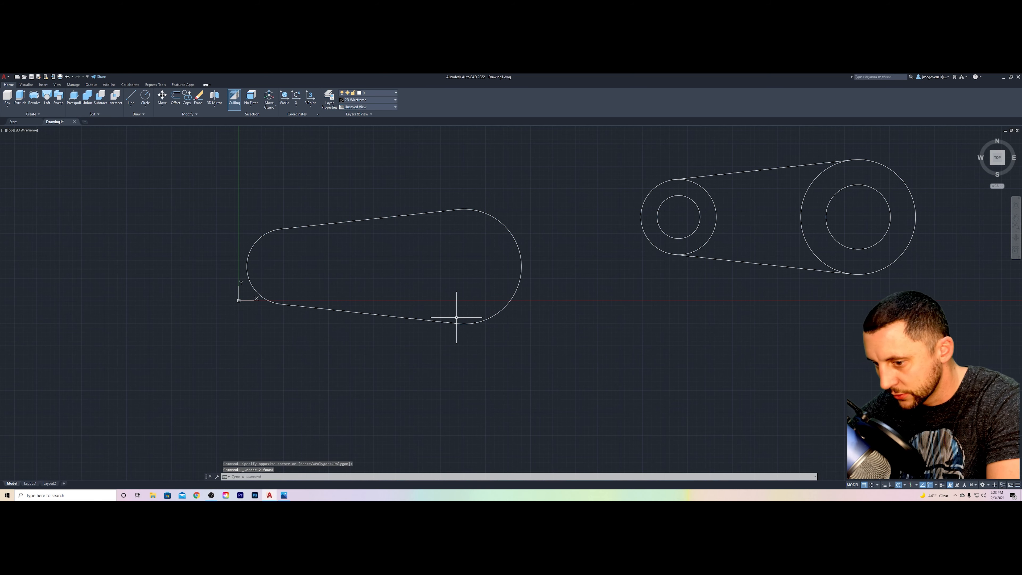
Join the arcs and tangent lines of the trimmed outline into a single closed polyline
{"action": "middle_click_drag", "start_coordinate": [470, 354], "coordinate": [411, 259], "text": "shift"}
{"action": "key", "text": "Escape"}
{"action": "left_click", "coordinate": [119, 153]}
{"action": "left_click", "coordinate": [494, 331]}
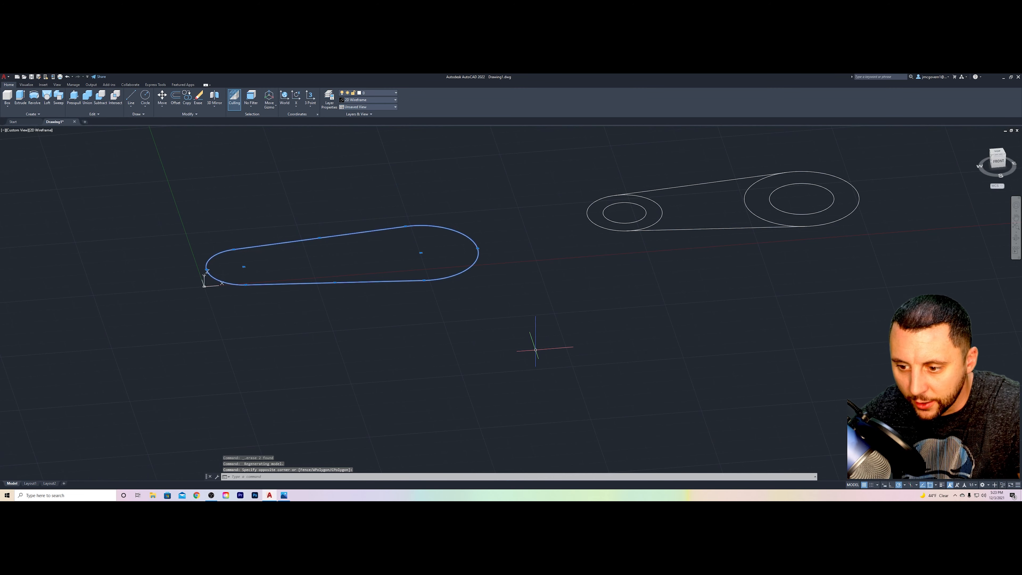
{"action": "type", "text": "jo"}
{"action": "key", "text": "Return"}
Extrude the closed lever outline to a height of 12
{"action": "left_click", "coordinate": [408, 260]}
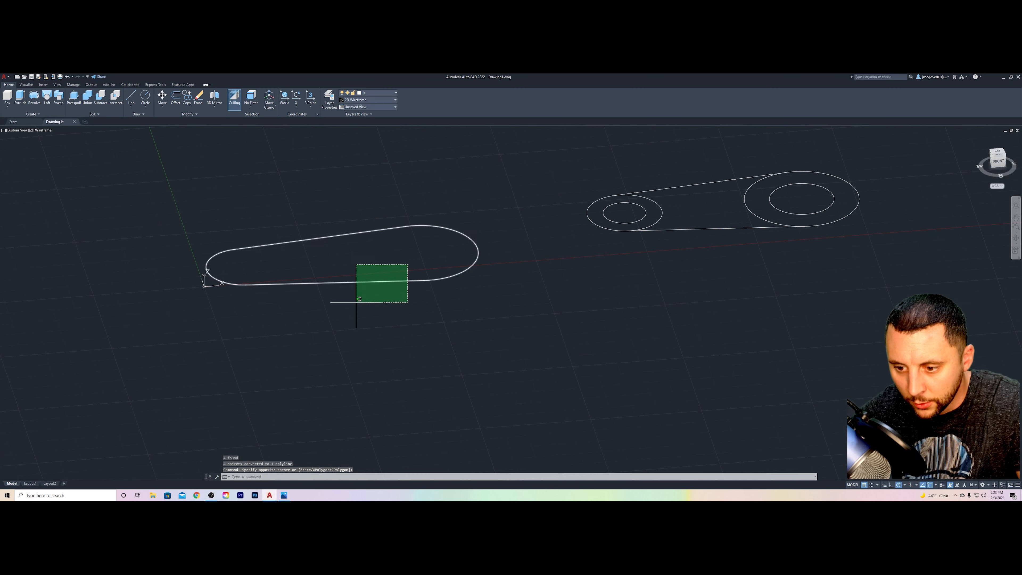
{"action": "left_click", "coordinate": [349, 316]}
{"action": "type", "text": "extr"}
{"action": "key", "text": "Return"}
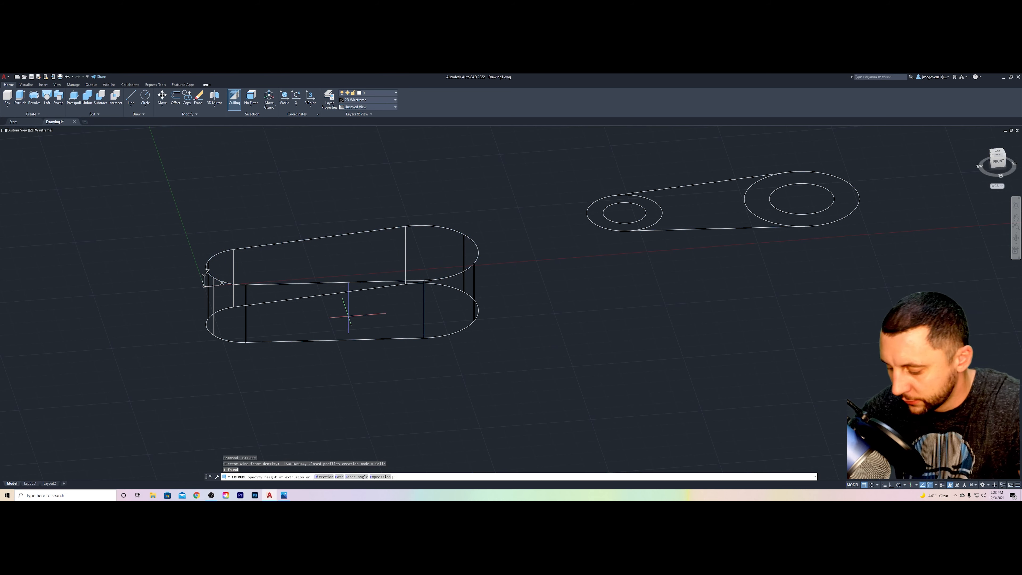
{"action": "key", "text": "Return"}
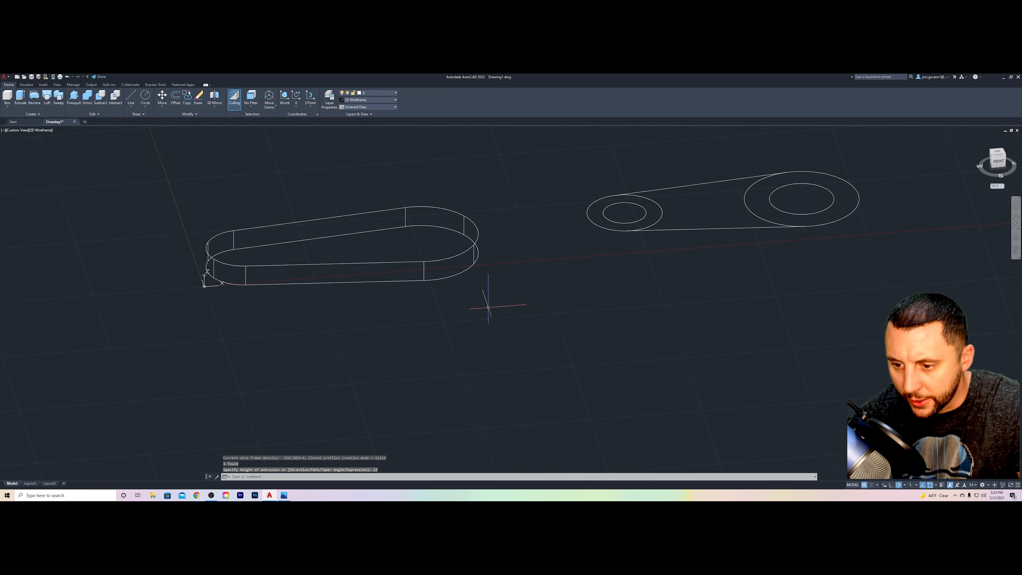
Check the boss heights and overall shape in the reference image
{"action": "key", "text": "alt+Tab"}
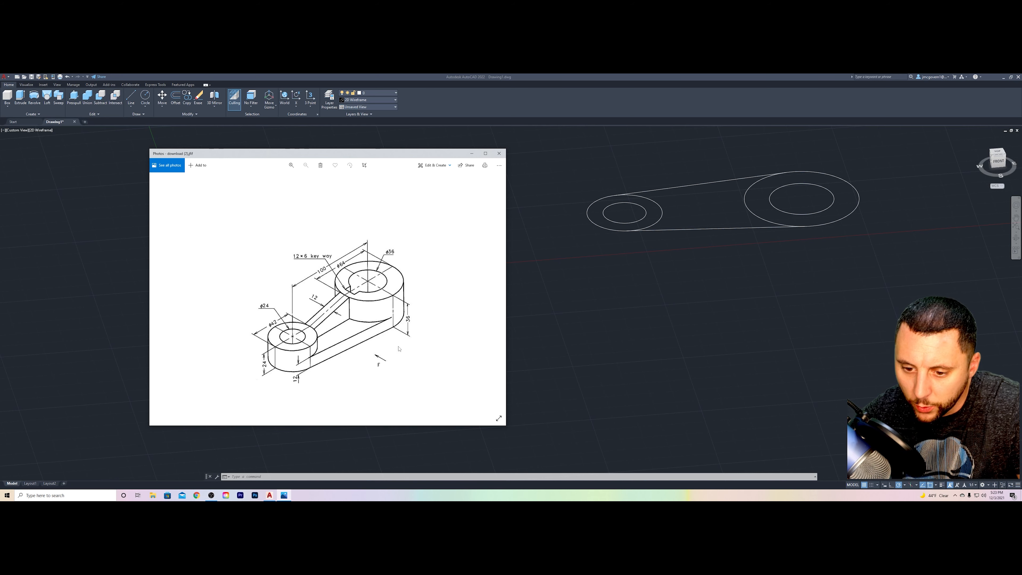
{"action": "key", "text": "alt+Tab"}
{"action": "left_click", "coordinate": [677, 195]}
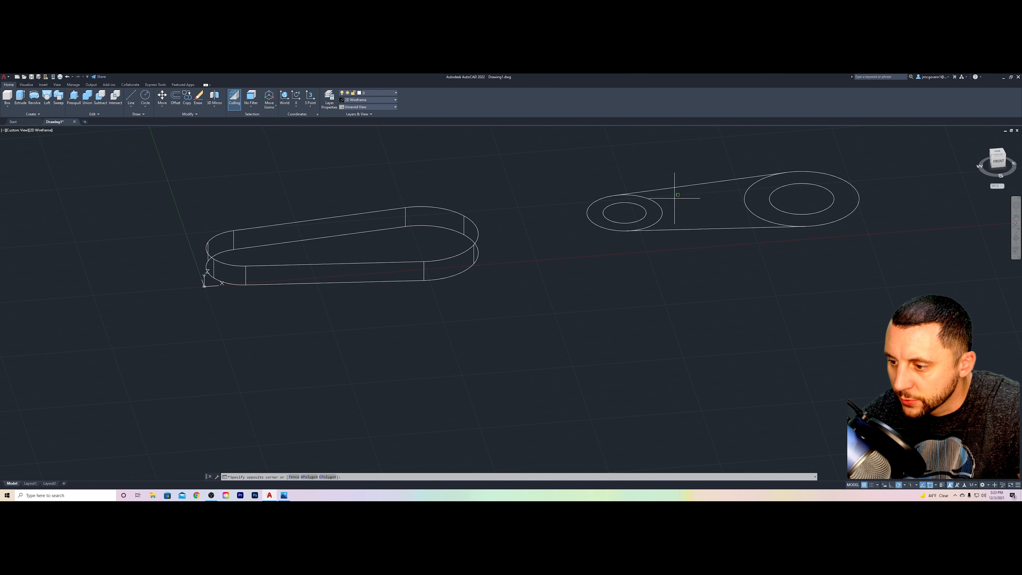
{"action": "key", "text": "Escape"}
{"action": "key", "text": "Escape"}
{"action": "key", "text": "Escape"}
Reset to the Top view and orbit to an angled 3D view showing the extruded plate and the copied circles
{"action": "left_click", "coordinate": [16, 131]}
{"action": "left_click", "coordinate": [25, 145]}
{"action": "middle_click_drag", "start_coordinate": [782, 347], "coordinate": [666, 245], "text": "shift"}
{"action": "scroll", "coordinate": [806, 282], "scroll_direction": "down", "scroll_amount": 3}
{"action": "left_click", "coordinate": [607, 190]}
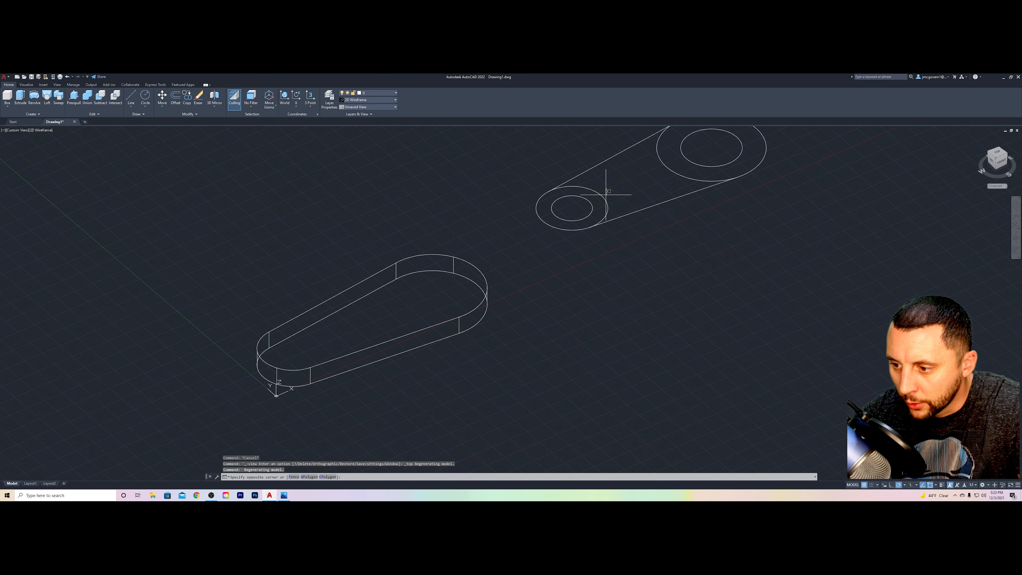
{"action": "left_click", "coordinate": [601, 197]}
{"action": "left_click", "coordinate": [673, 163]}
{"action": "left_click", "coordinate": [662, 169]}
{"action": "left_click", "coordinate": [696, 157]}
{"action": "left_click", "coordinate": [688, 165]}
{"action": "left_click", "coordinate": [594, 200]}
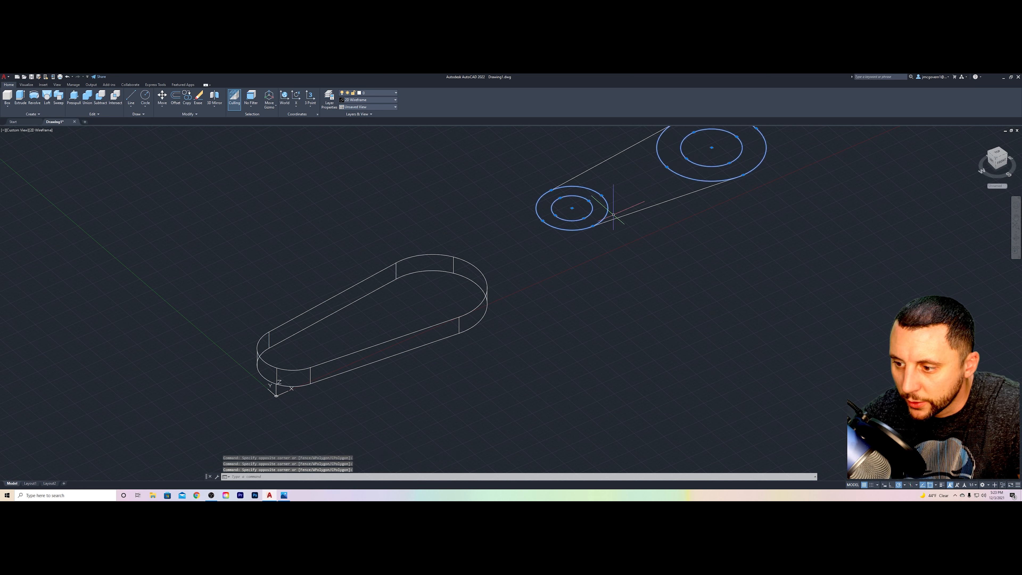
{"action": "type", "text": "m"}
{"action": "key", "text": "Return"}
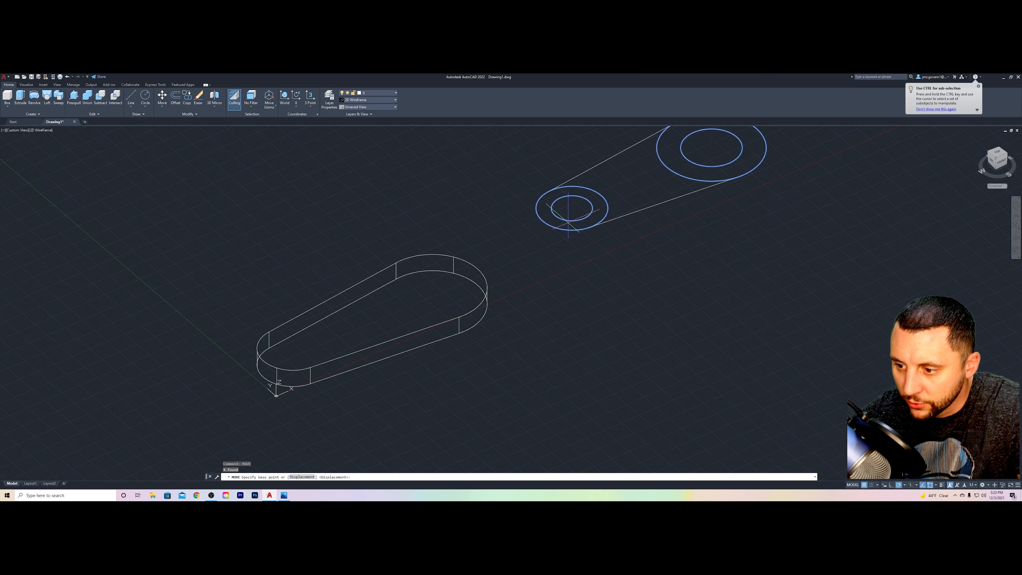
{"action": "key", "text": "Escape"}
{"action": "key", "text": "Escape"}
{"action": "key", "text": "Escape"}
Enable the Endpoint, Midpoint, Center, Intersection and Extension object snaps and turn off Tangent
{"action": "type", "text": "o"}
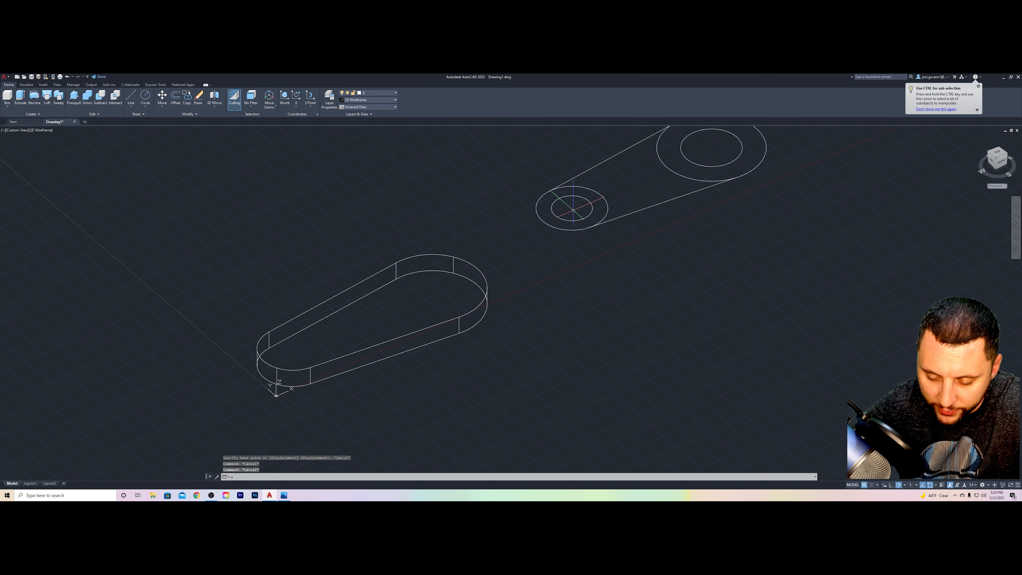
{"action": "type", "text": "s"}
{"action": "key", "text": "Return"}
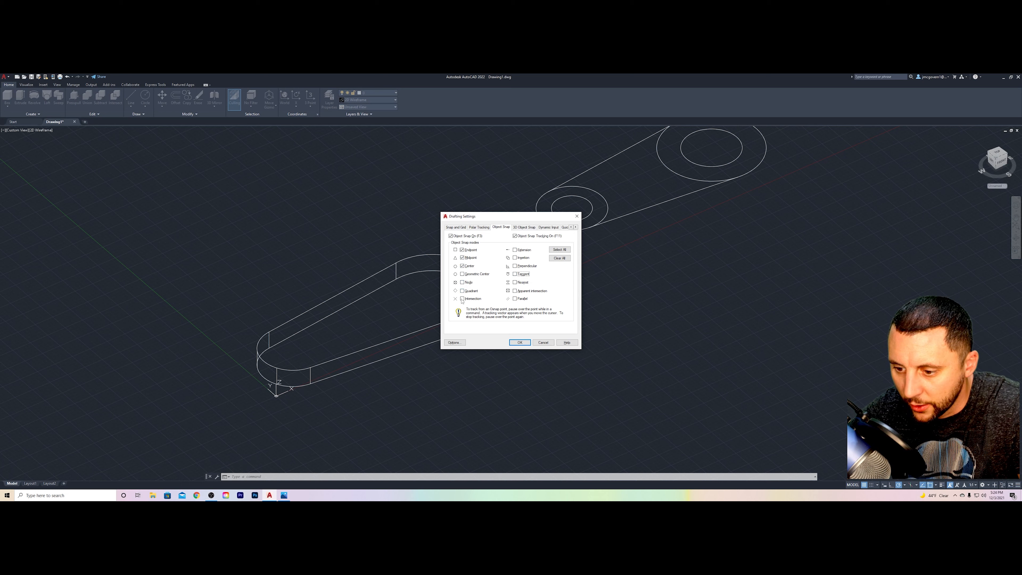
{"action": "left_click", "coordinate": [523, 249]}
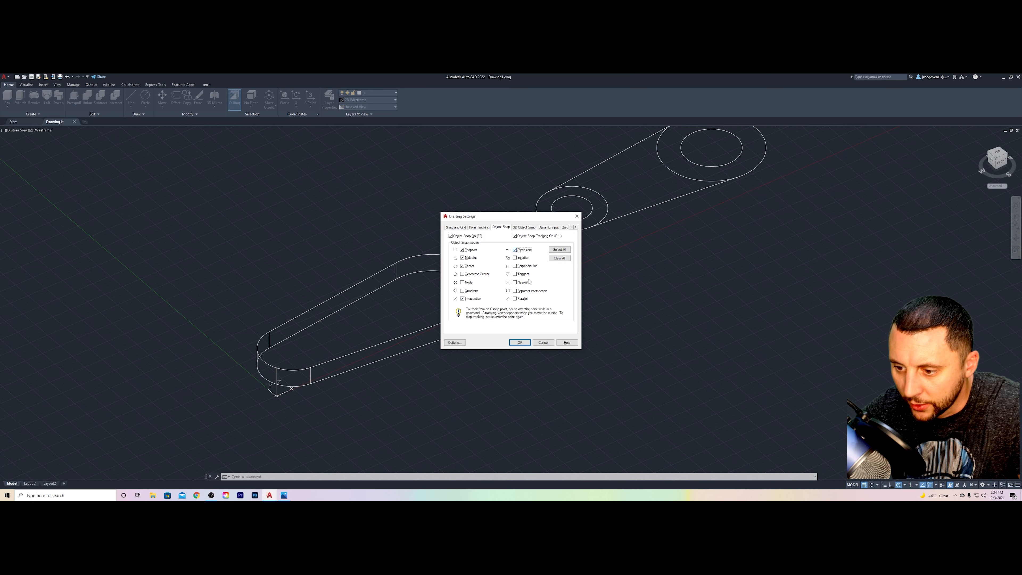
{"action": "left_click", "coordinate": [519, 342]}
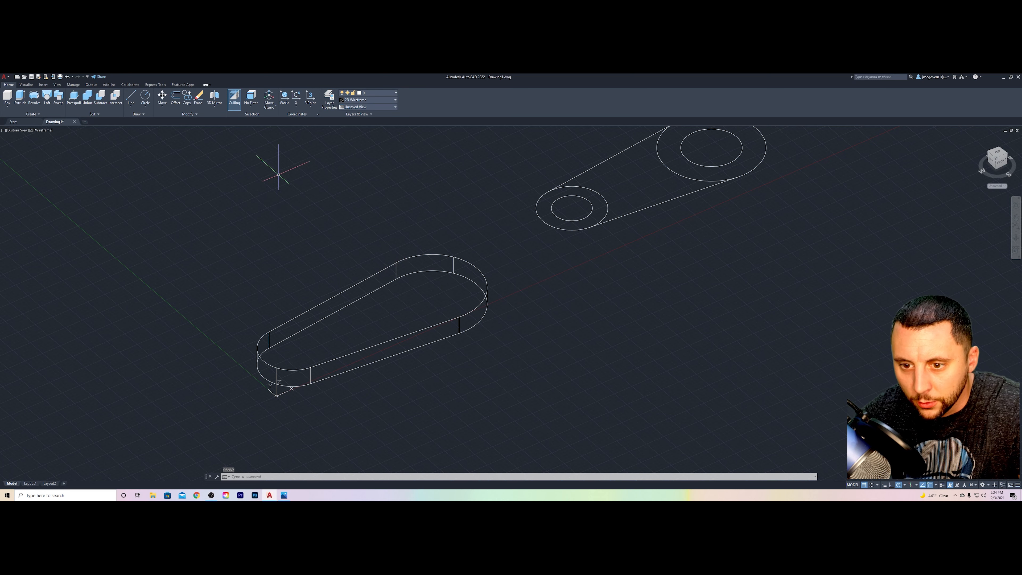
Move the four copied circles by the small pair's center onto the center of the plate's small end on the top face
{"action": "left_click", "coordinate": [604, 194]}
{"action": "left_click", "coordinate": [585, 201]}
{"action": "left_click", "coordinate": [688, 159]}
{"action": "left_click", "coordinate": [655, 172]}
{"action": "type", "text": "m"}
{"action": "key", "text": "Return"}
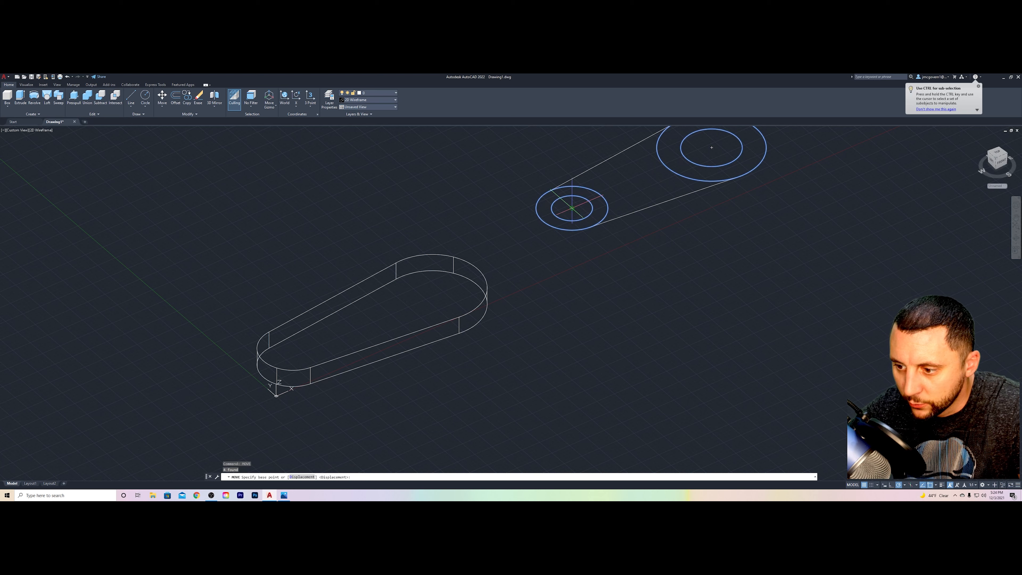
{"action": "left_click", "coordinate": [571, 208]}
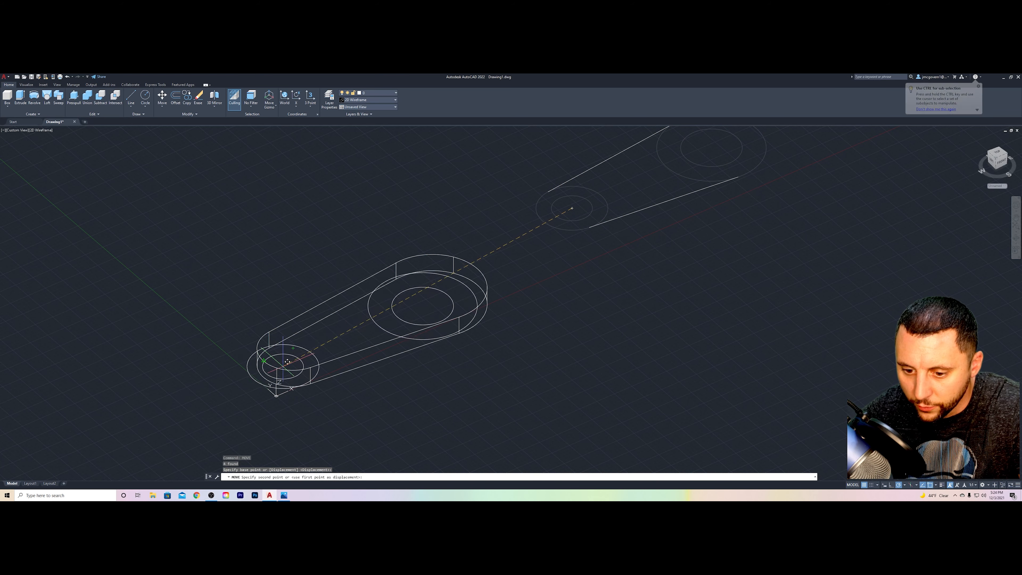
{"action": "left_click", "coordinate": [298, 343]}
{"action": "left_click", "coordinate": [321, 346]}
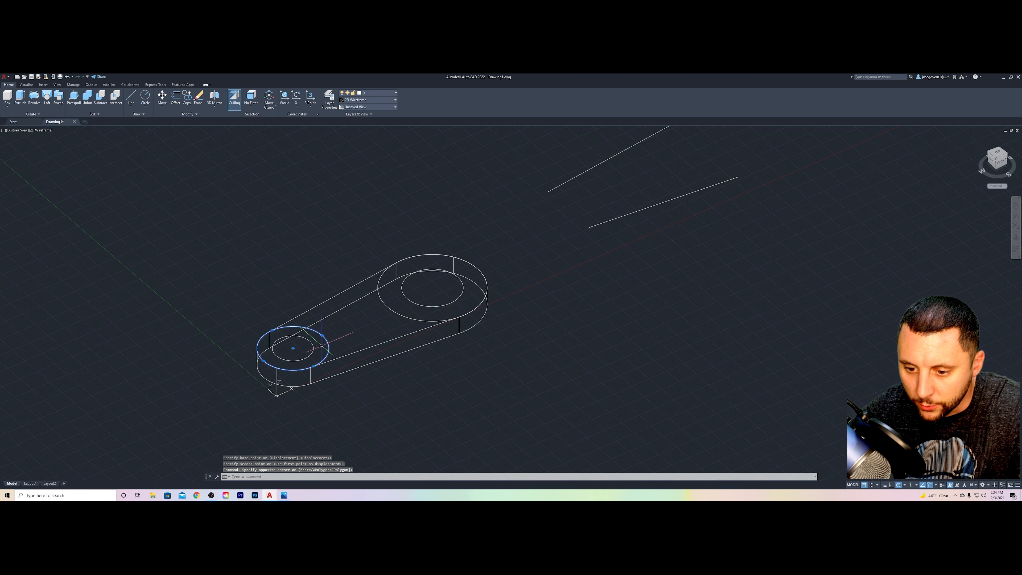
{"action": "left_click", "coordinate": [379, 312]}
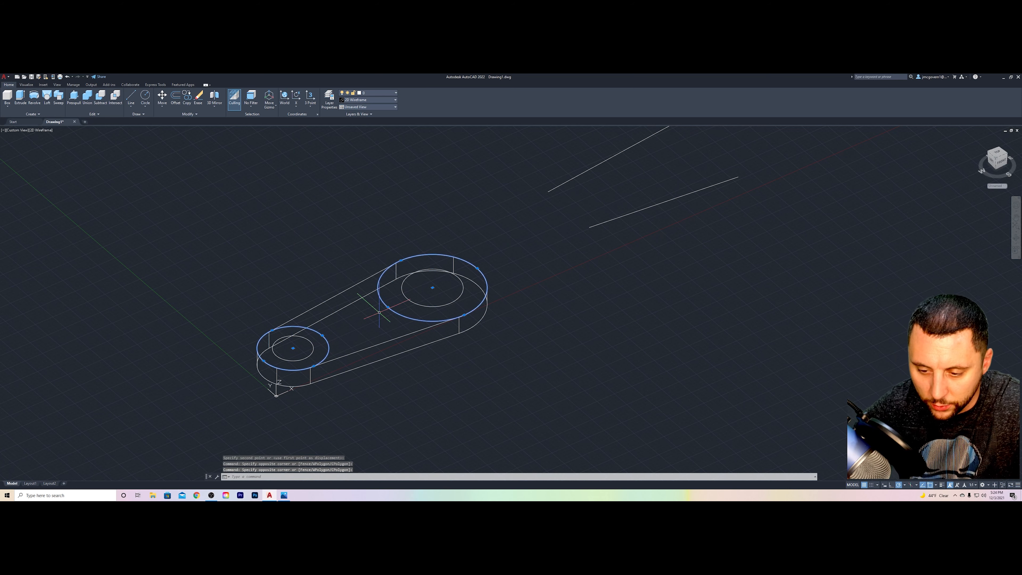
{"action": "key", "text": "Escape"}
{"action": "key", "text": "Escape"}
Extrude the outer circle at the plate's small end upward by 12
{"action": "left_click", "coordinate": [322, 344]}
{"action": "type", "text": "ext"}
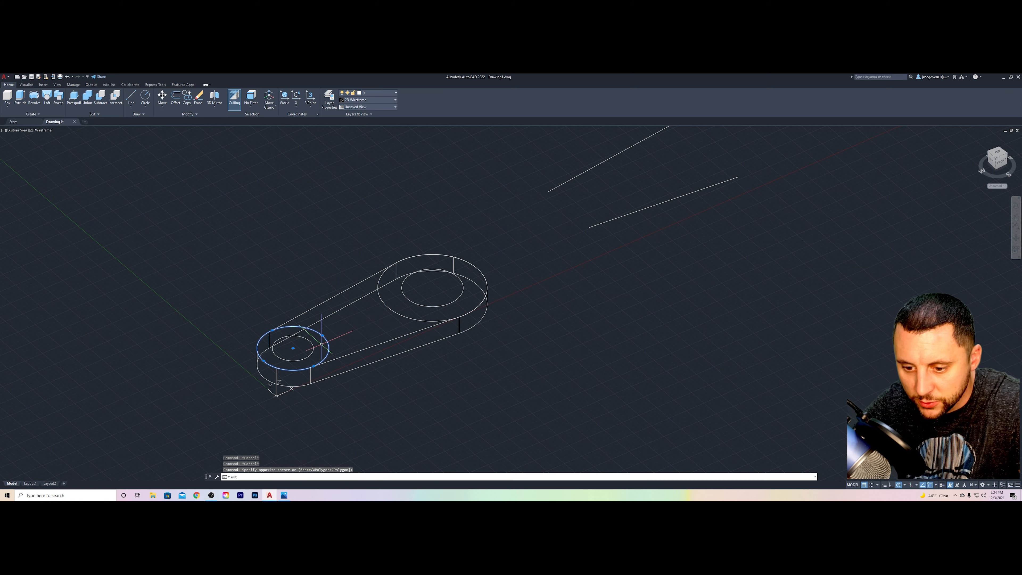
{"action": "type", "text": "rude"}
{"action": "key", "text": "Return"}
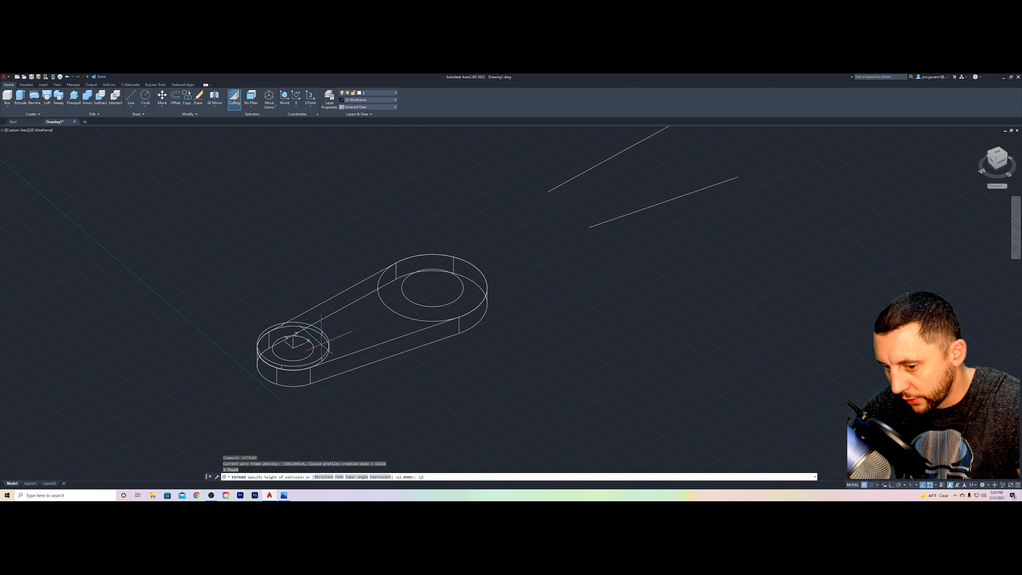
{"action": "type", "text": "12"}
{"action": "key", "text": "Return"}
Extrude the outer circle at the plate's large end upward by 24
{"action": "left_click", "coordinate": [420, 315]}
{"action": "left_click", "coordinate": [397, 325]}
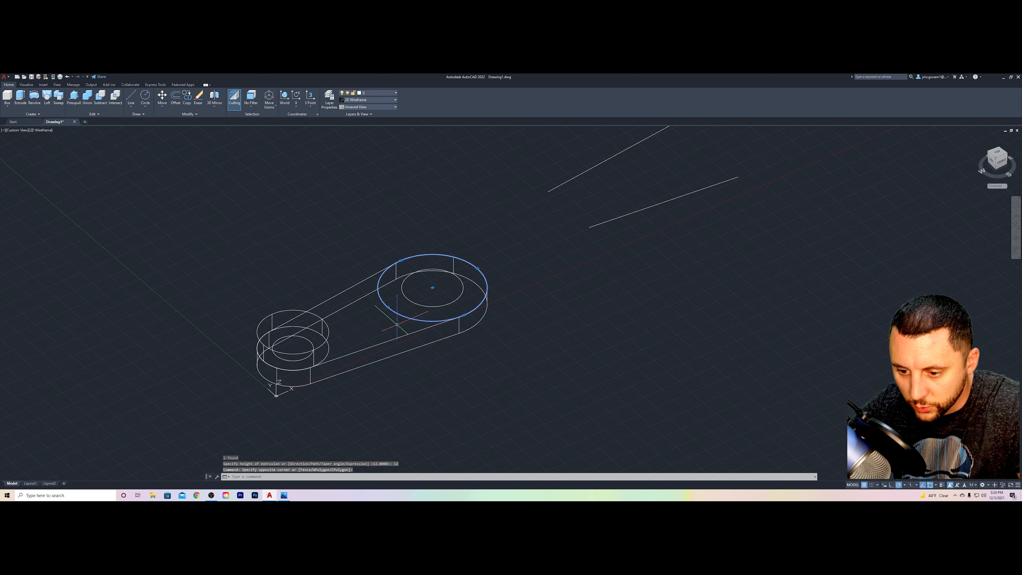
{"action": "type", "text": "extrude"}
{"action": "key", "text": "Return"}
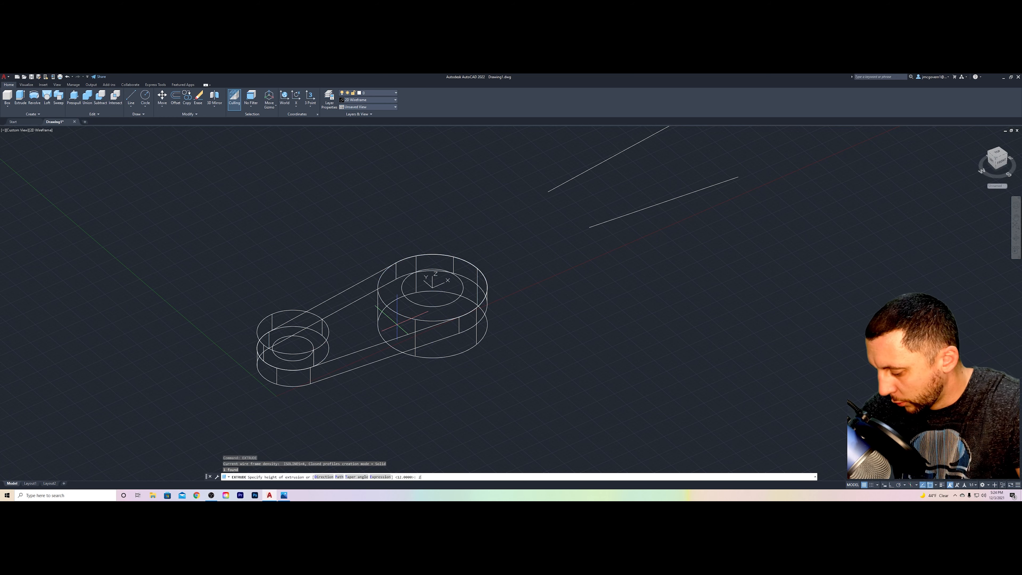
{"action": "type", "text": "24"}
{"action": "key", "text": "Return"}
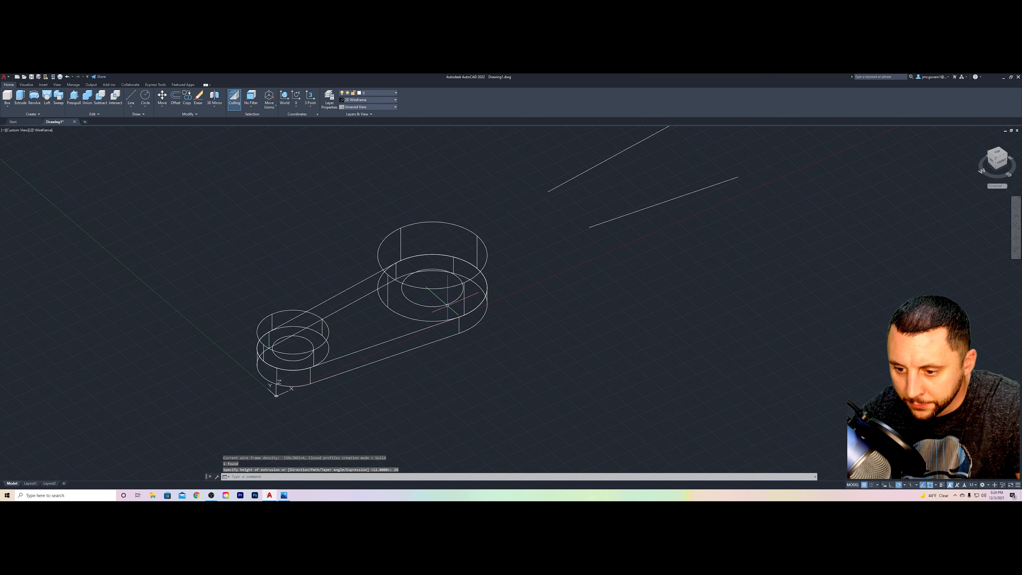
Move the inner circle at the large end from its center to the center of the large boss's top face
{"action": "left_click", "coordinate": [441, 306]}
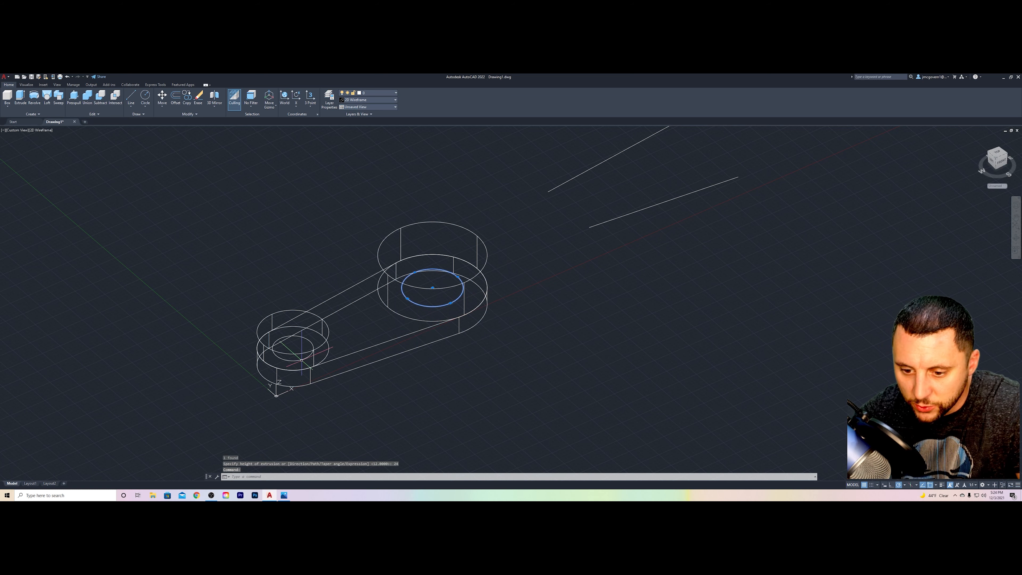
{"action": "type", "text": "m"}
{"action": "key", "text": "Return"}
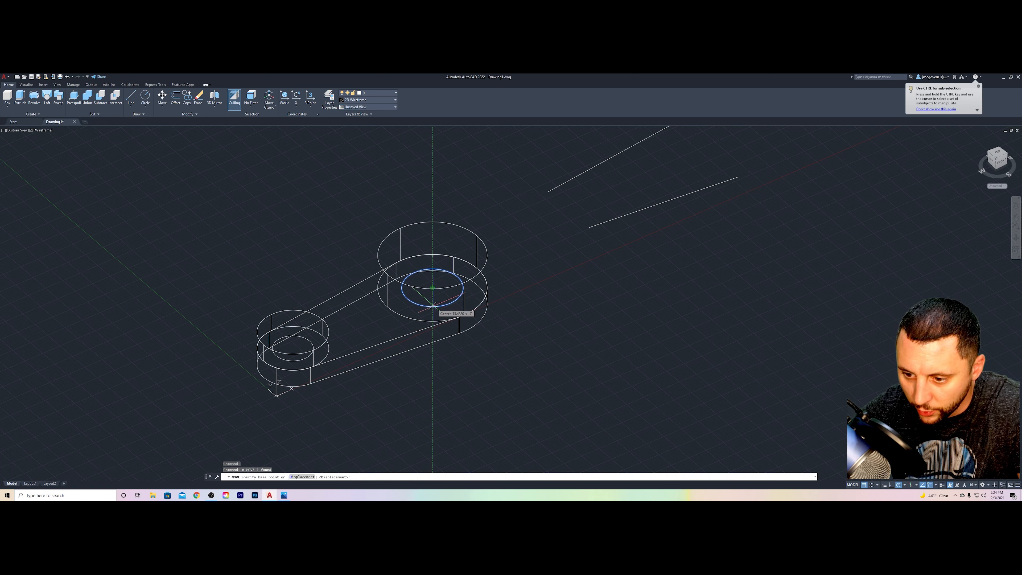
{"action": "left_click", "coordinate": [432, 288]}
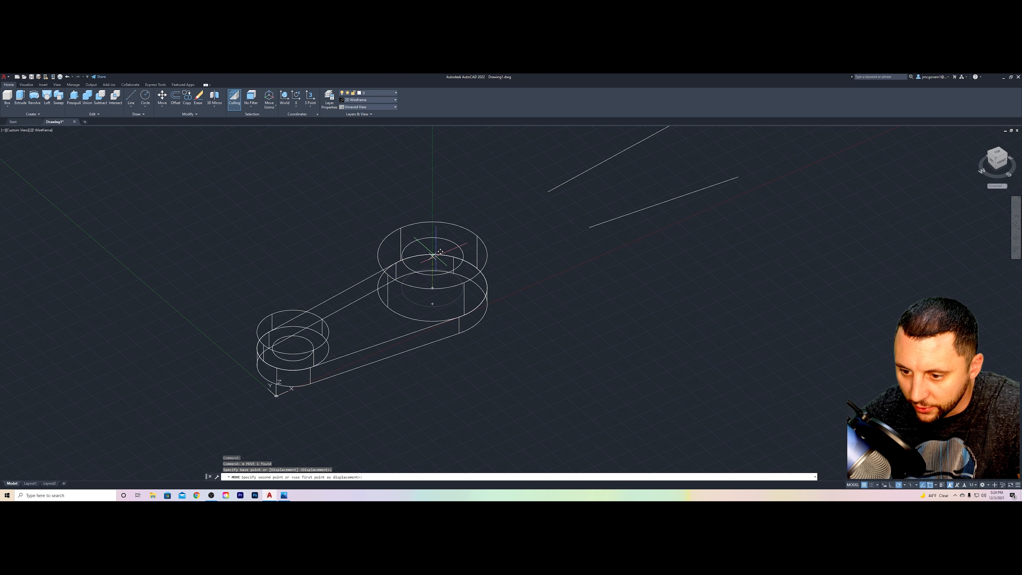
{"action": "left_click", "coordinate": [432, 255]}
Move the inner circle at the small end from its center to the center of the small boss's top face
{"action": "left_click", "coordinate": [311, 341]}
{"action": "type", "text": "m"}
{"action": "key", "text": "Return"}
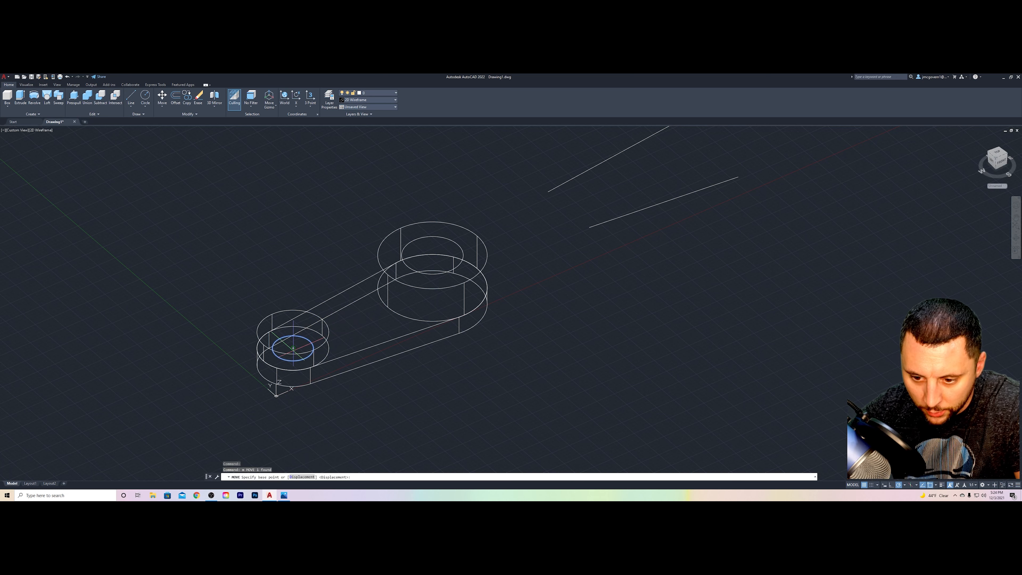
{"action": "left_click", "coordinate": [293, 348]}
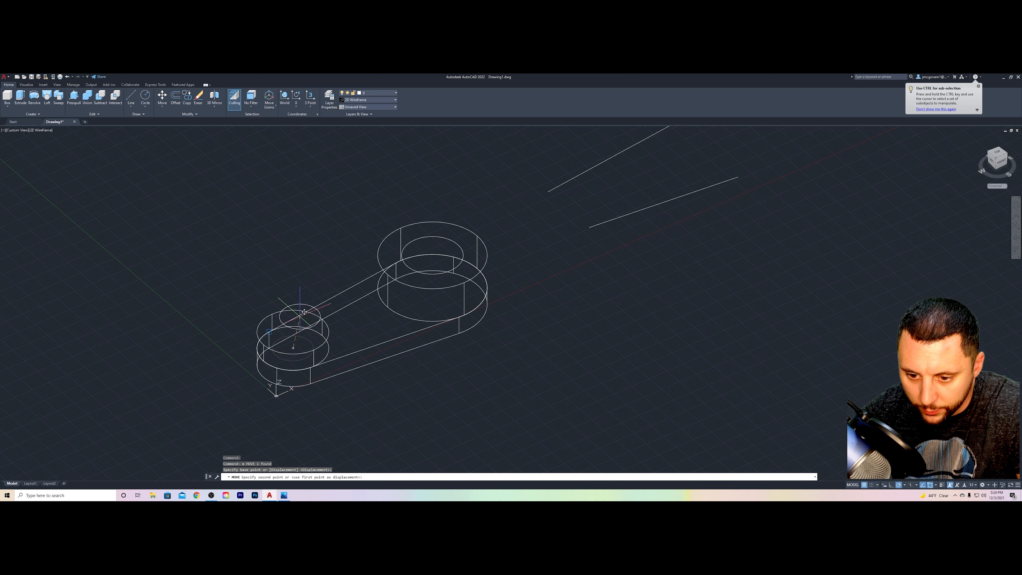
{"action": "left_click", "coordinate": [293, 330]}
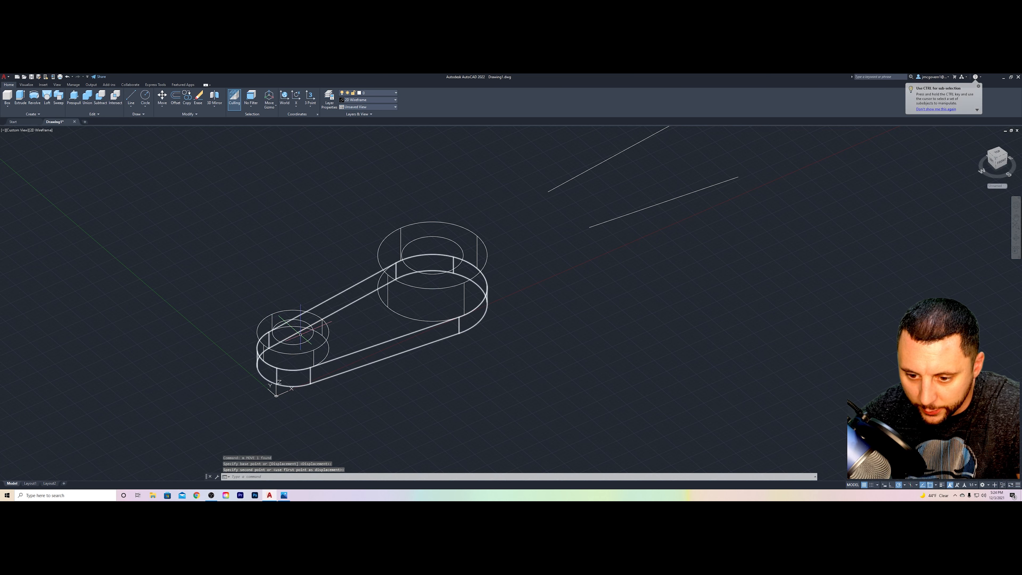
Union the base plate and the two bosses into one solid
{"action": "left_click", "coordinate": [87, 96]}
{"action": "left_click", "coordinate": [353, 353]}
{"action": "left_click", "coordinate": [329, 351]}
{"action": "left_click", "coordinate": [405, 318]}
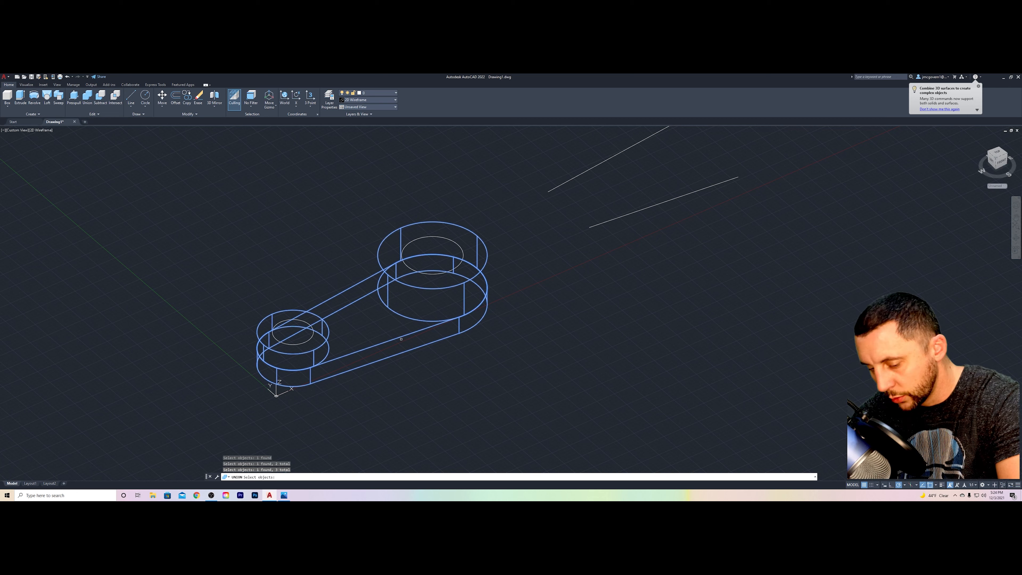
{"action": "key", "text": "Return"}
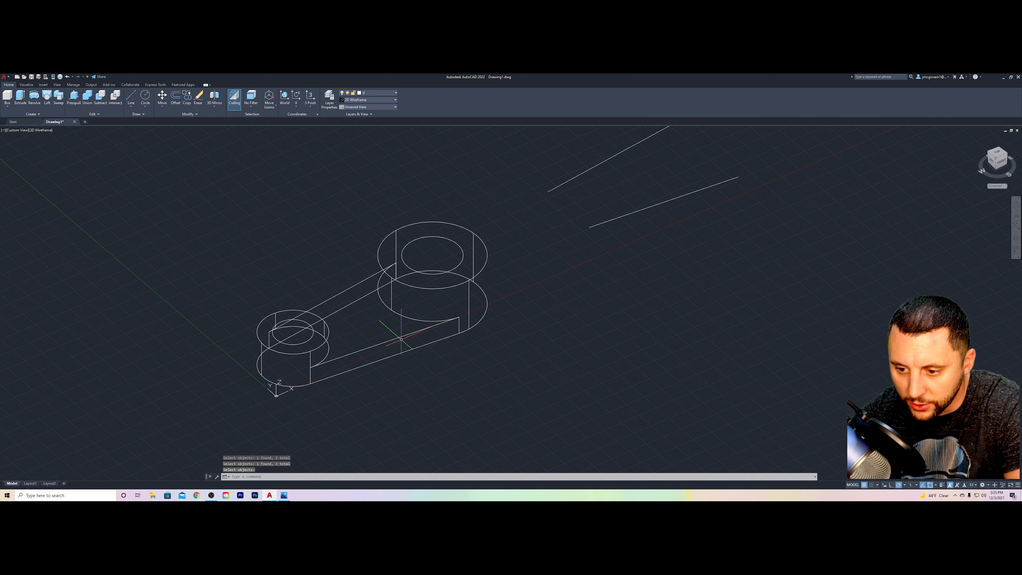
Check the joined lever in the Conceptual visual style and return to 2D Wireframe
{"action": "left_click", "coordinate": [41, 130]}
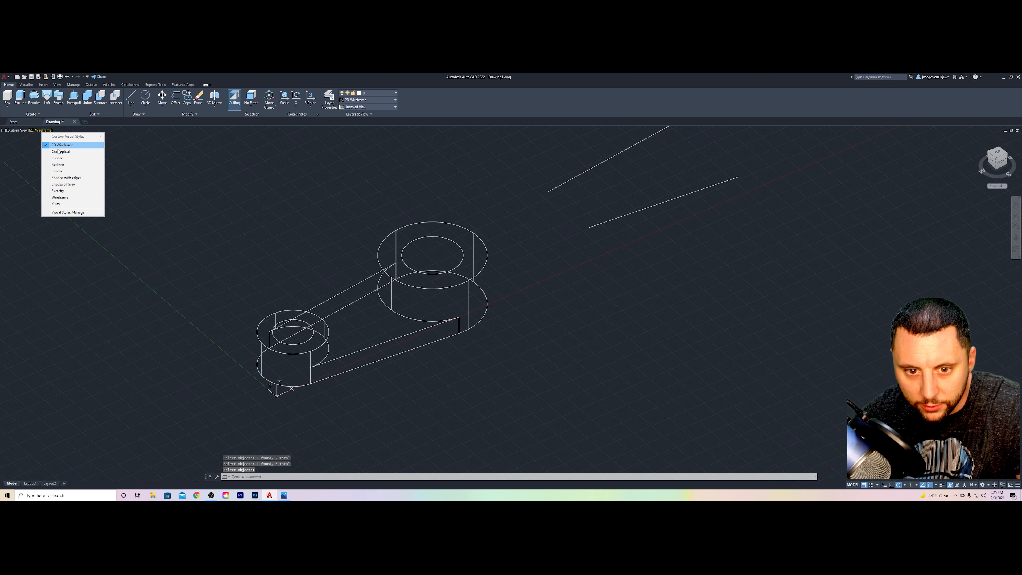
{"action": "left_click", "coordinate": [57, 147]}
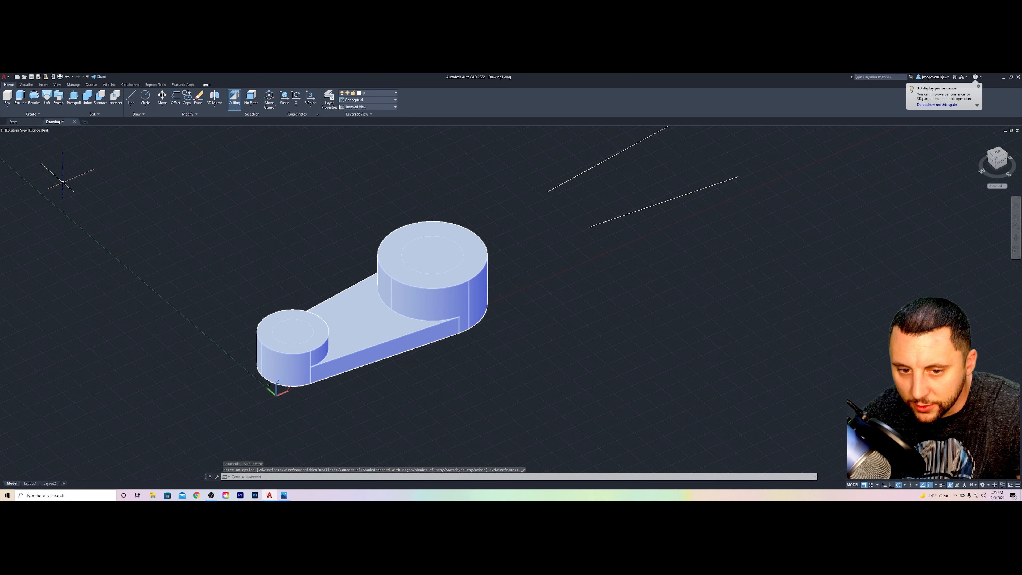
{"action": "left_click", "coordinate": [38, 130]}
{"action": "left_click", "coordinate": [52, 139]}
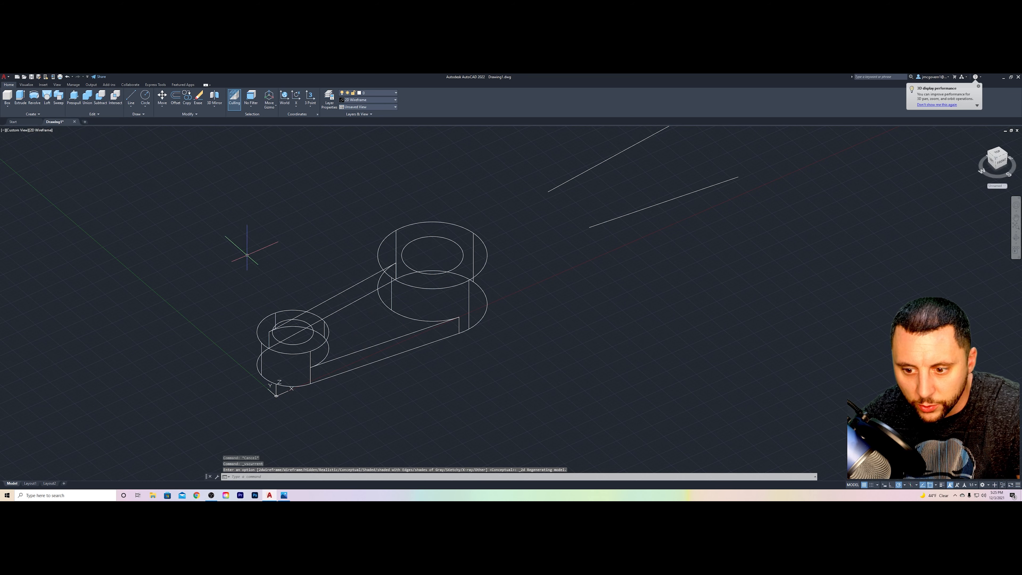
Extrude both inner circles downward through the bosses and well past the underside of the plate
{"action": "left_click", "coordinate": [306, 339]}
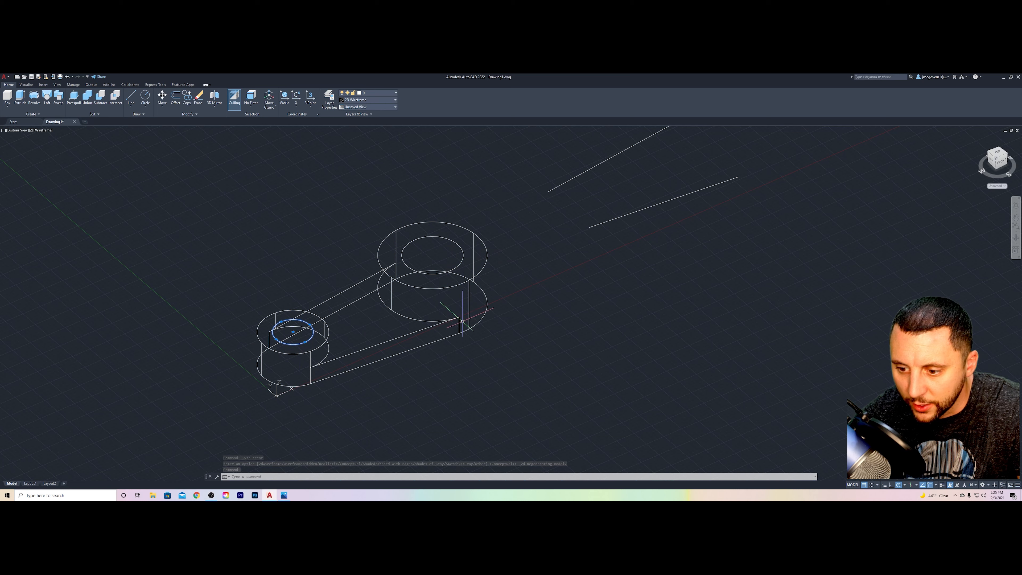
{"action": "left_click", "coordinate": [463, 255]}
{"action": "key", "text": "space"}
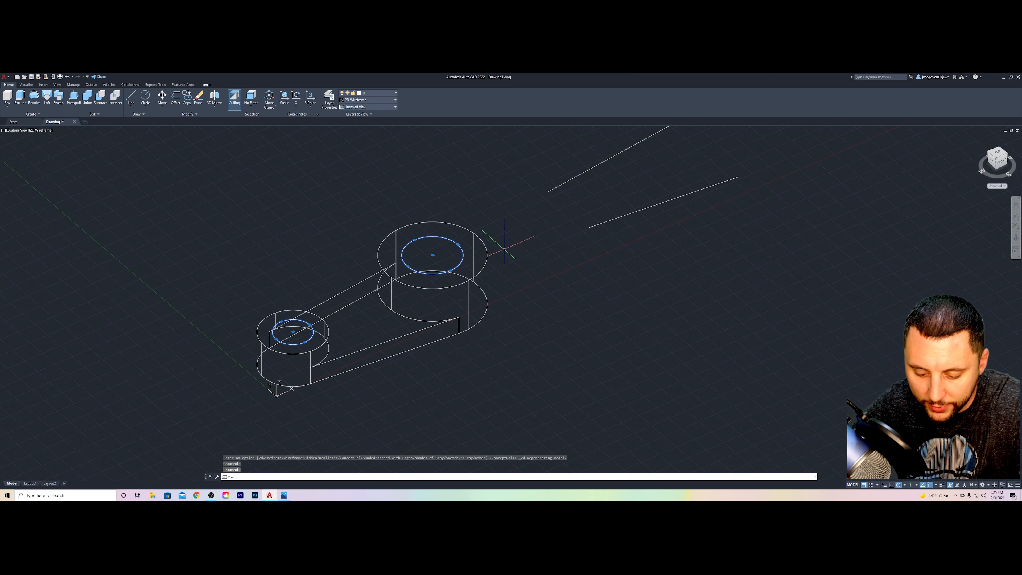
{"action": "scroll", "coordinate": [503, 249], "scroll_direction": "down", "scroll_amount": 4}
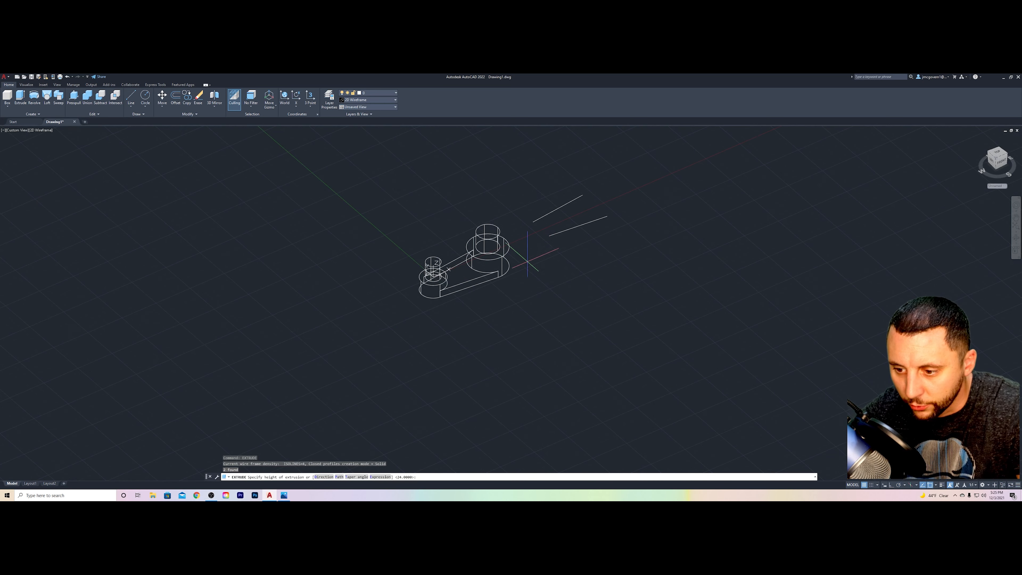
{"action": "left_click", "coordinate": [531, 369]}
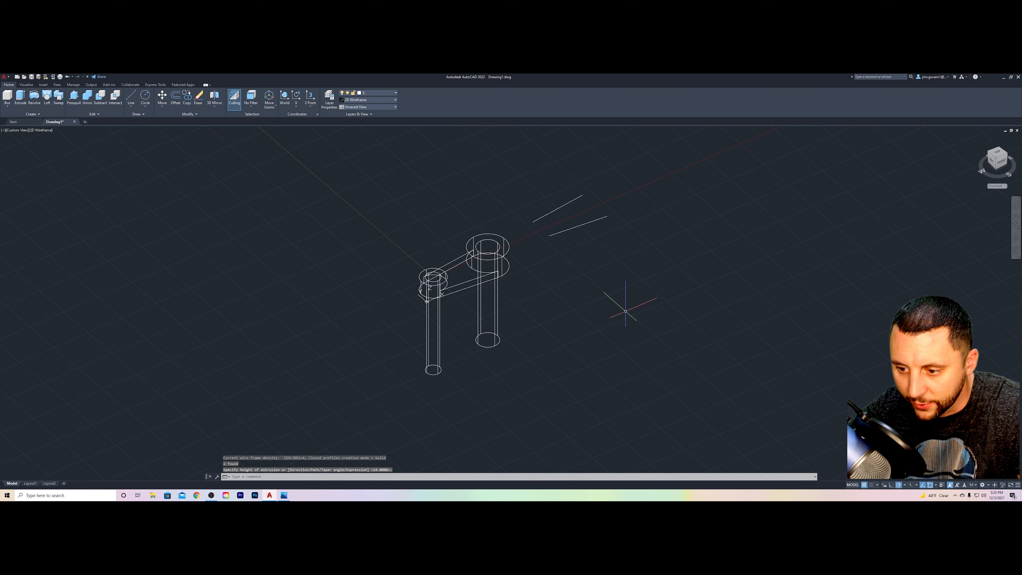
Subtract the two inner cylinders from the lever solid to cut the boss holes
{"action": "left_click", "coordinate": [100, 97]}
{"action": "left_click", "coordinate": [465, 282]}
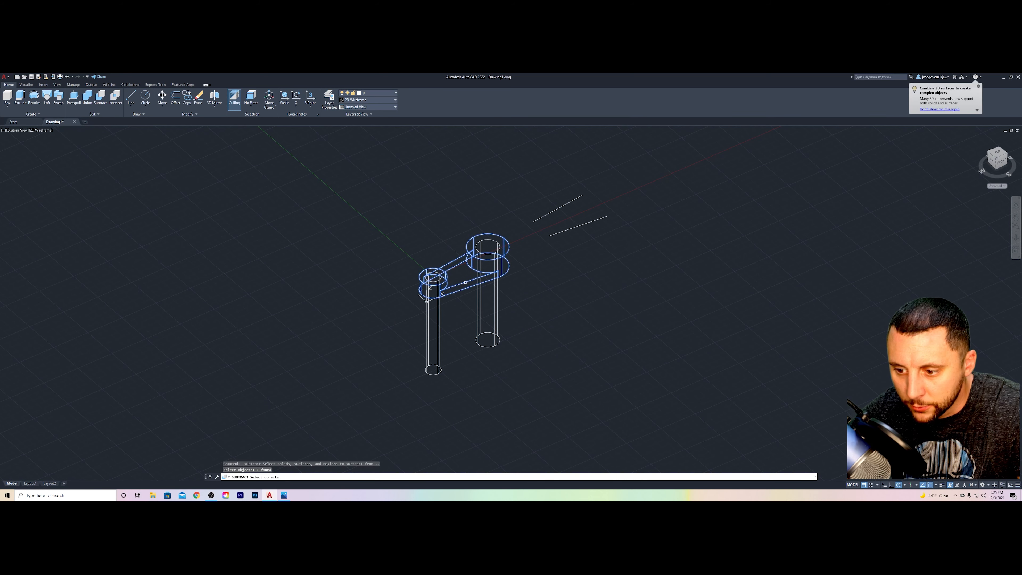
{"action": "key", "text": "Return"}
{"action": "left_click_drag", "start_coordinate": [518, 314], "coordinate": [415, 369]}
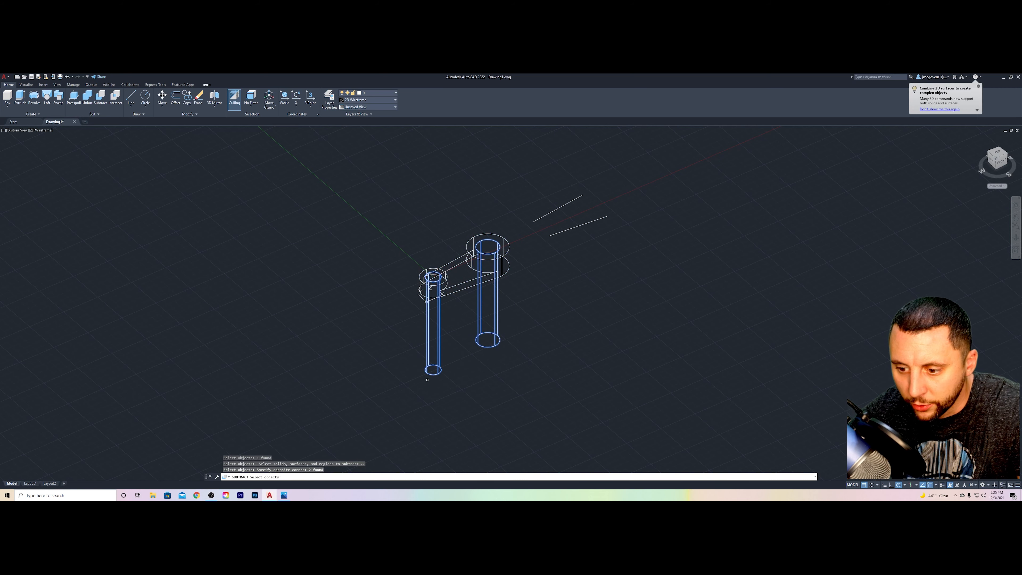
{"action": "key", "text": "Return"}
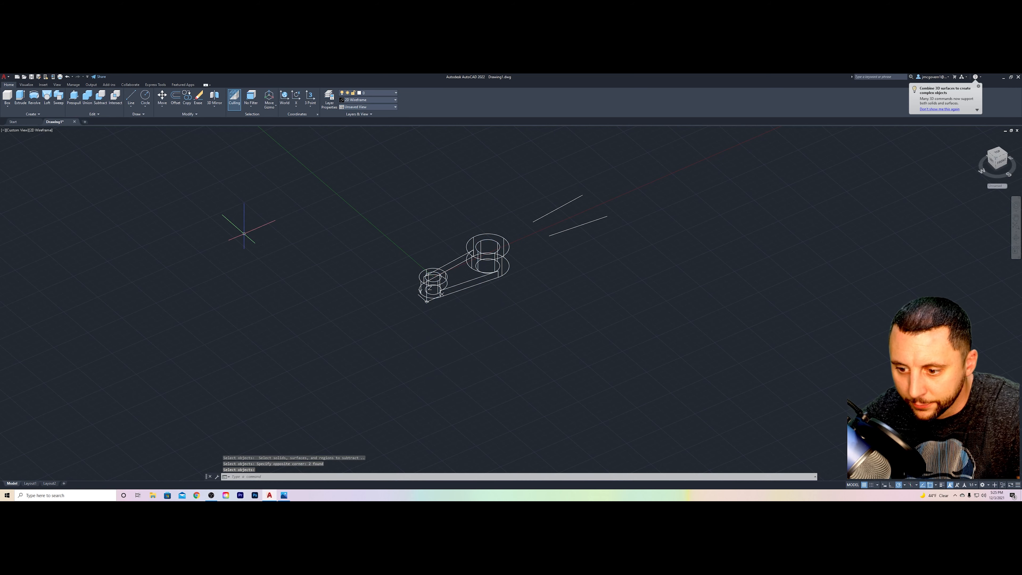
Inspect the lever in the Conceptual visual style, compare it with the reference image, and return to 2D Wireframe
{"action": "left_click", "coordinate": [42, 131]}
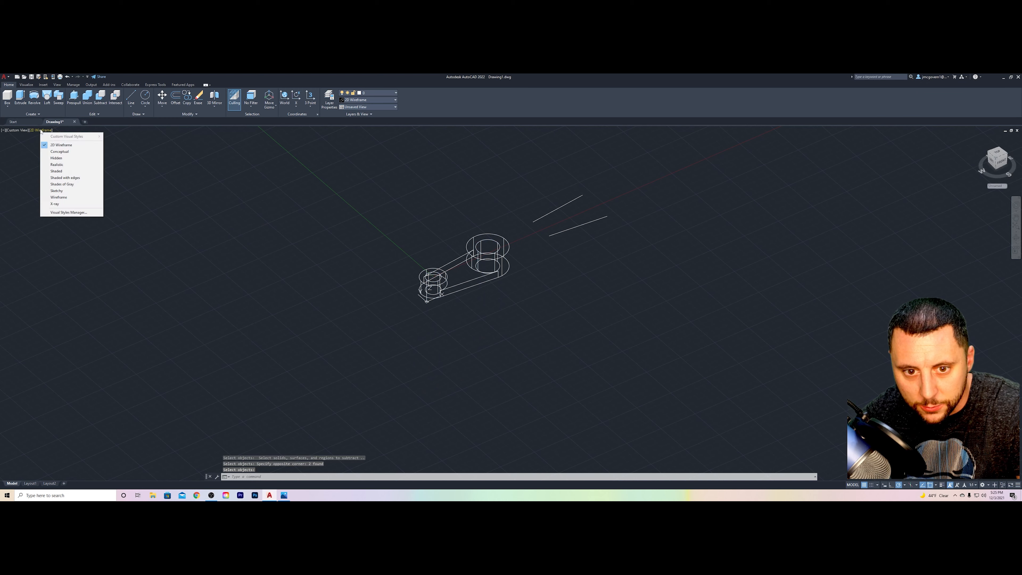
{"action": "left_click", "coordinate": [64, 151]}
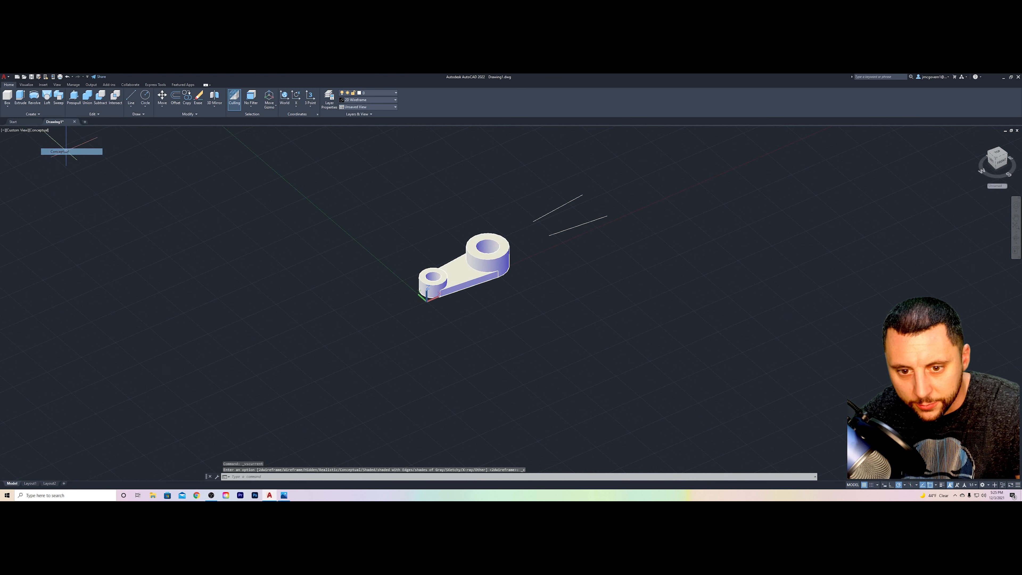
{"action": "scroll", "coordinate": [505, 265], "scroll_direction": "up", "scroll_amount": 5}
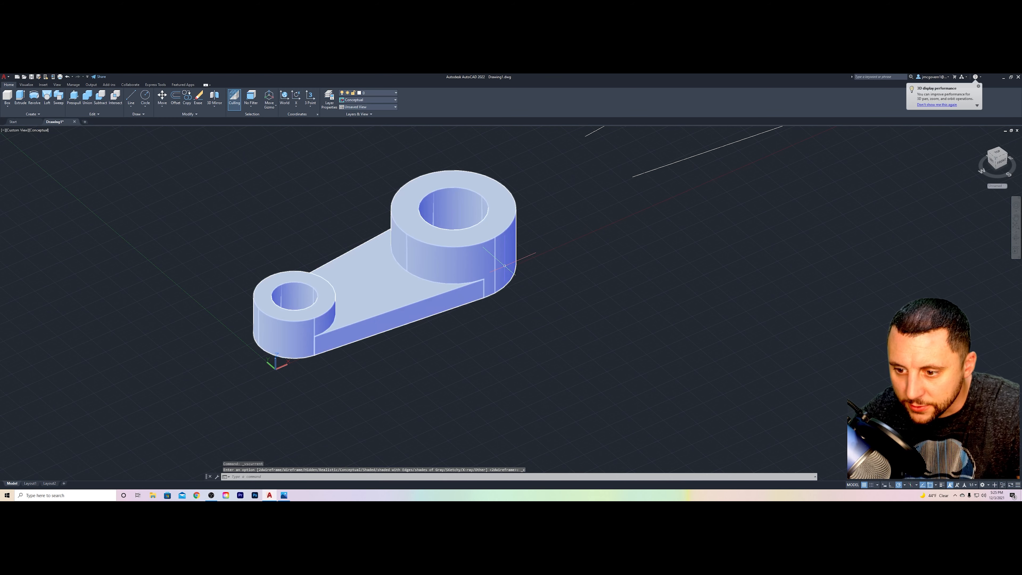
{"action": "key", "text": "alt+Tab"}
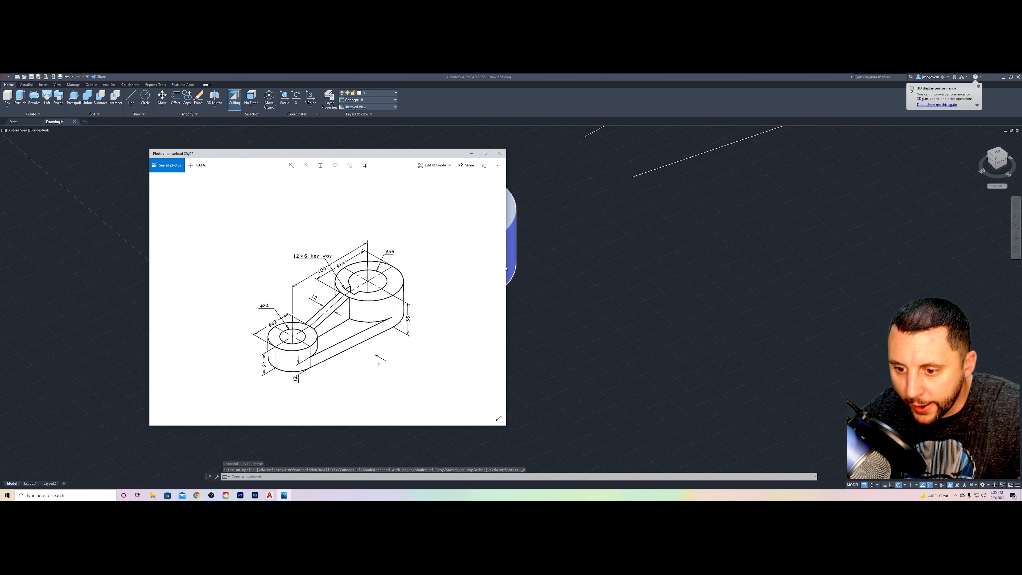
{"action": "key", "text": "alt+Tab"}
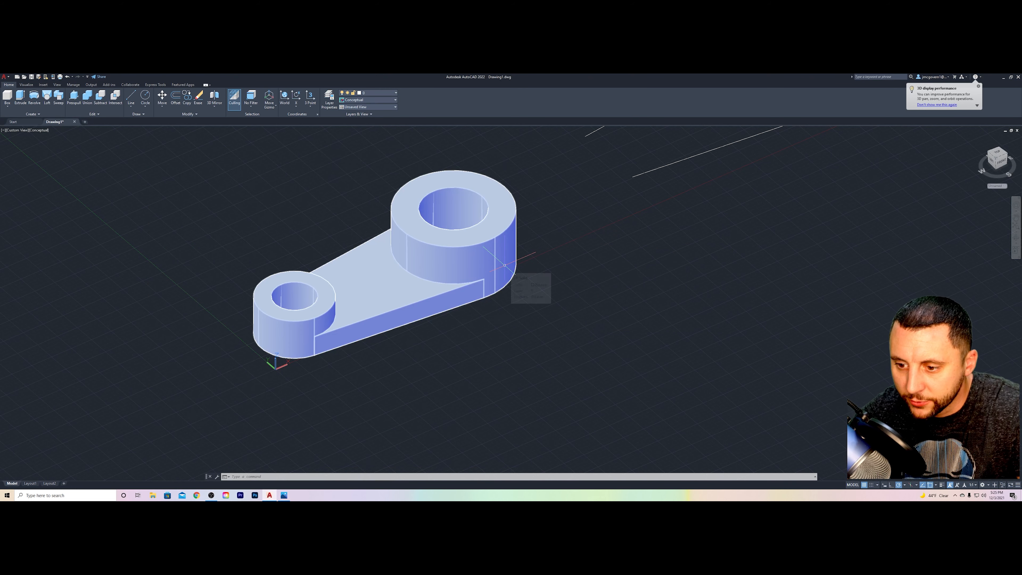
{"action": "left_click", "coordinate": [39, 130]}
{"action": "left_click", "coordinate": [60, 139]}
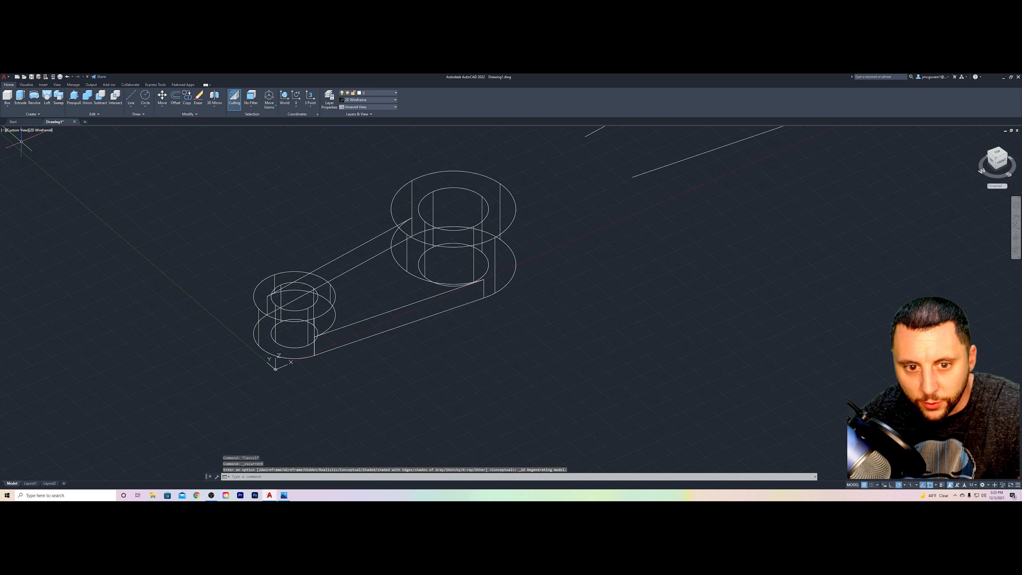
In the Top view, draw a horizontal line from the large boss's center toward the small boss, ending just past the large boss's outer edge
{"action": "left_click", "coordinate": [16, 134]}
{"action": "left_click", "coordinate": [17, 131]}
{"action": "left_click", "coordinate": [48, 147]}
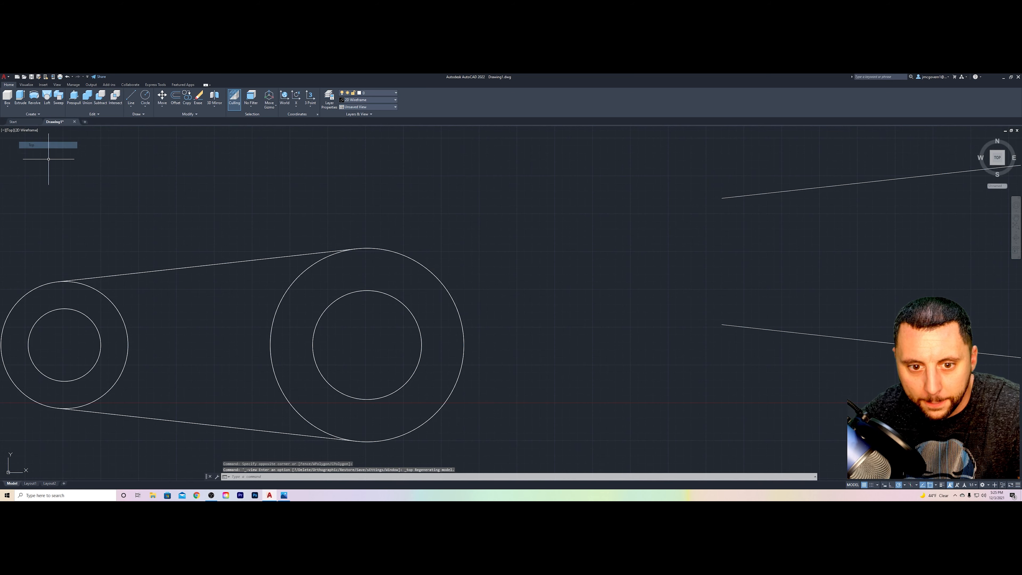
{"action": "middle_click_drag", "start_coordinate": [370, 302], "coordinate": [445, 240]}
{"action": "left_click", "coordinate": [130, 98]}
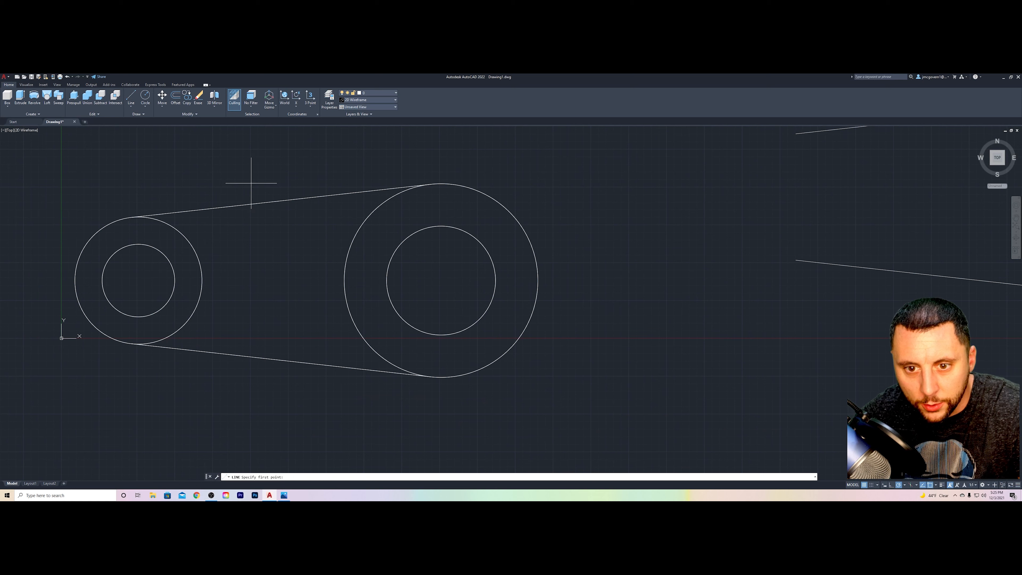
{"action": "left_click", "coordinate": [440, 281]}
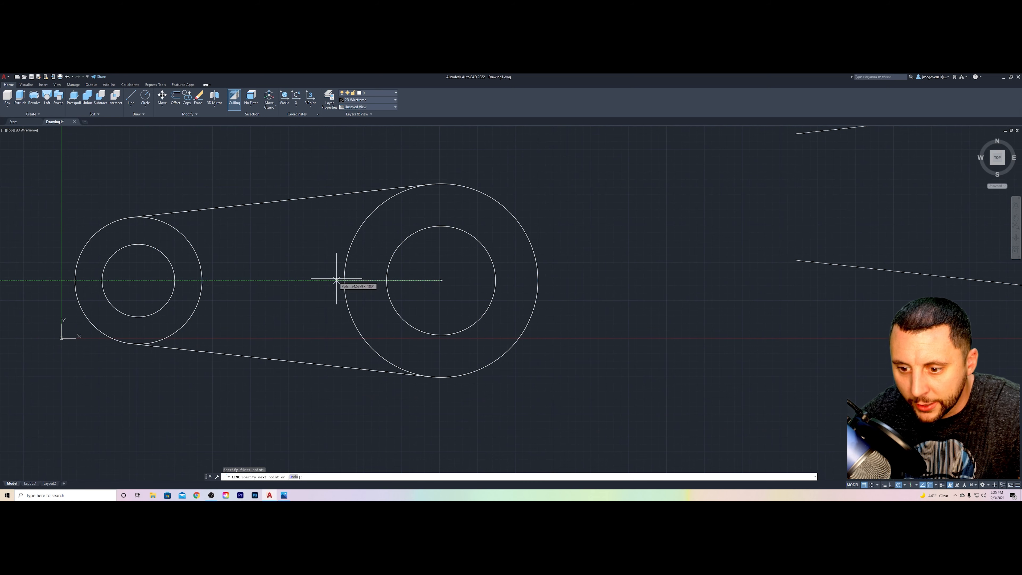
{"action": "key", "text": "Escape"}
Check the keyway size in the reference image and offset the large boss's horizontal center line by 6 to both sides
{"action": "key", "text": "alt+Tab"}
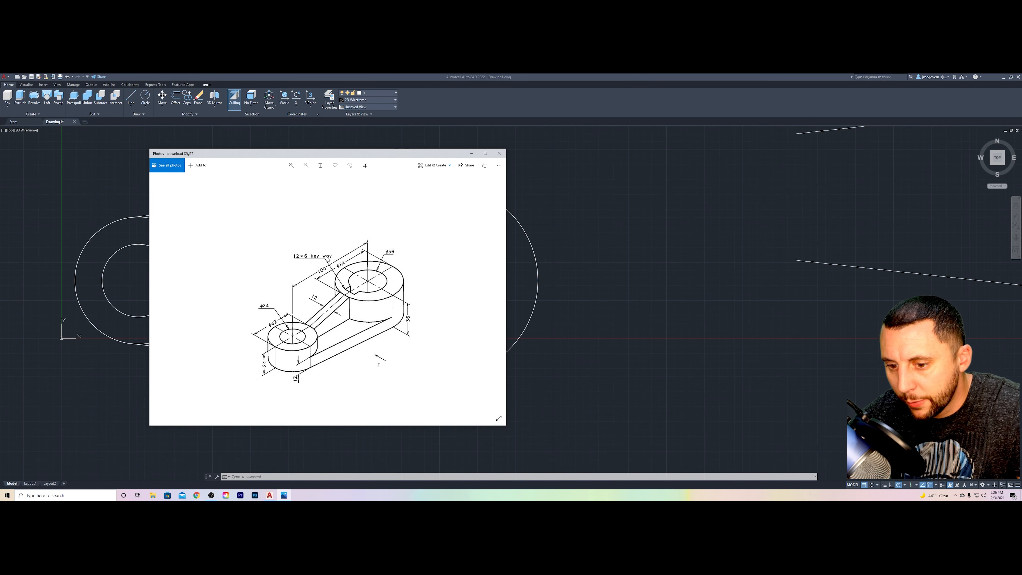
{"action": "key", "text": "alt+Tab"}
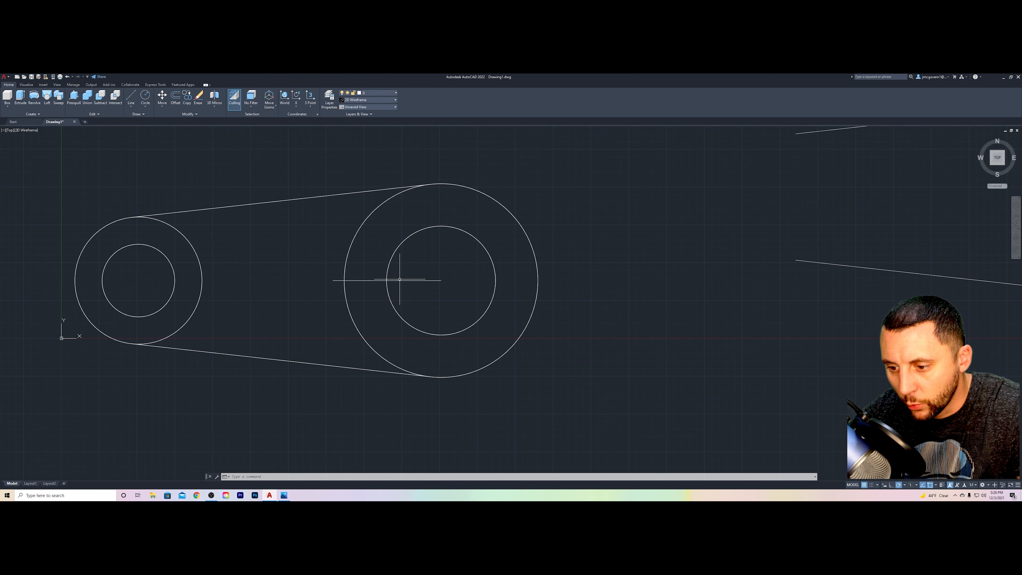
{"action": "left_click", "coordinate": [176, 96]}
{"action": "type", "text": "6"}
{"action": "key", "text": "Return"}
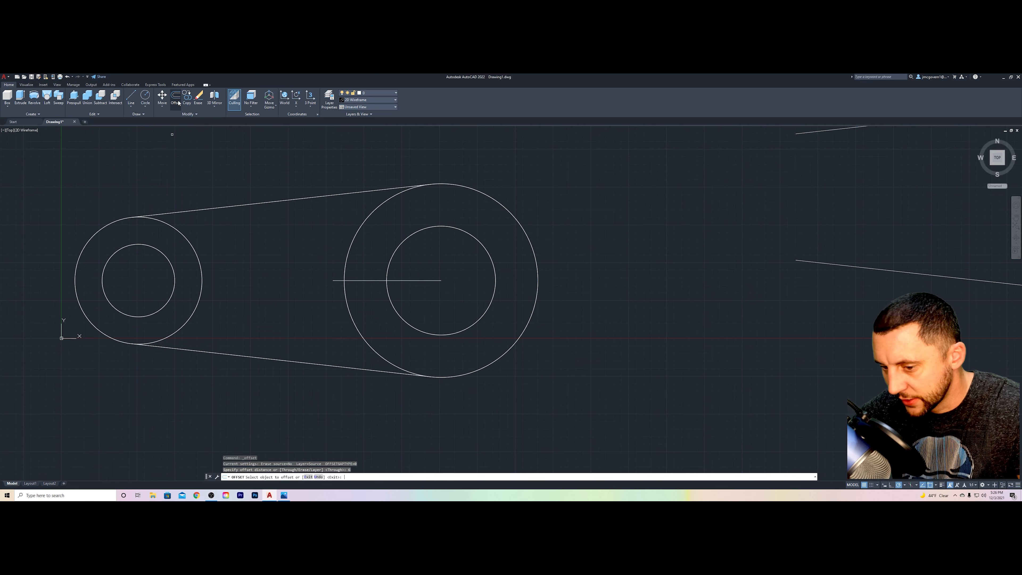
{"action": "left_click", "coordinate": [378, 281]}
{"action": "left_click", "coordinate": [386, 249]}
{"action": "left_click", "coordinate": [386, 280]}
{"action": "left_click", "coordinate": [427, 314]}
Move the three parallel keyway lines from the center of the large boss's bottom face to the center of its top face
{"action": "middle_click_drag", "start_coordinate": [428, 314], "coordinate": [439, 259], "text": "shift"}
{"action": "key", "text": "Escape"}
{"action": "left_click", "coordinate": [360, 309]}
{"action": "left_click", "coordinate": [325, 276]}
{"action": "key", "text": "Escape"}
{"action": "key", "text": "Escape"}
{"action": "left_click", "coordinate": [349, 311]}
{"action": "left_click", "coordinate": [325, 278]}
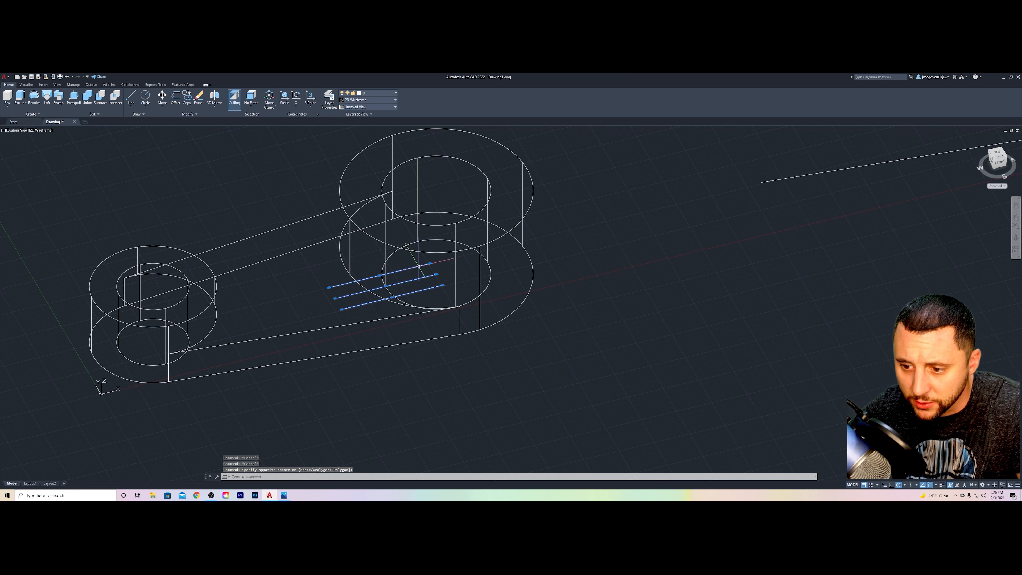
{"action": "type", "text": "m"}
{"action": "key", "text": "Return"}
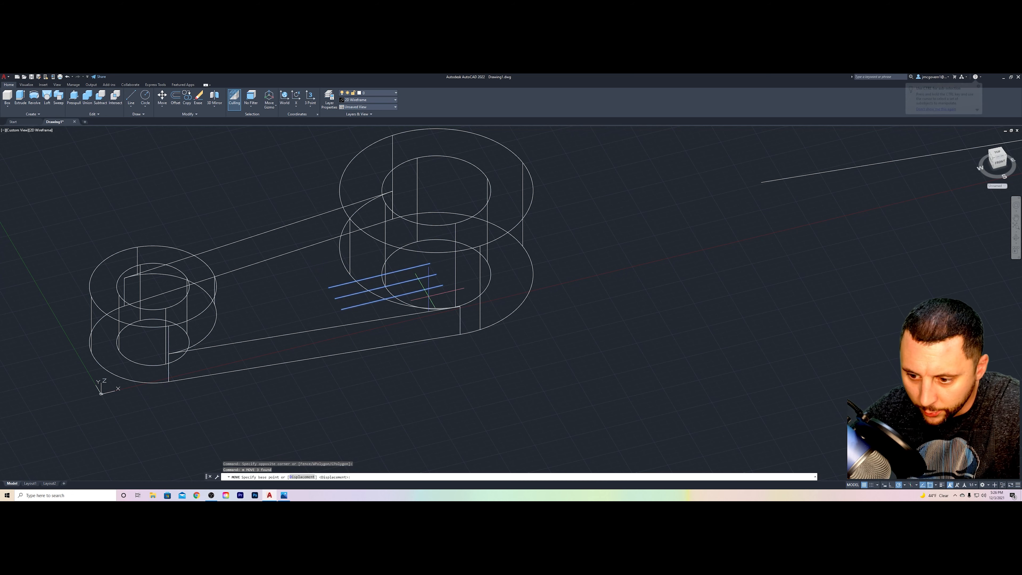
{"action": "left_click", "coordinate": [436, 274]}
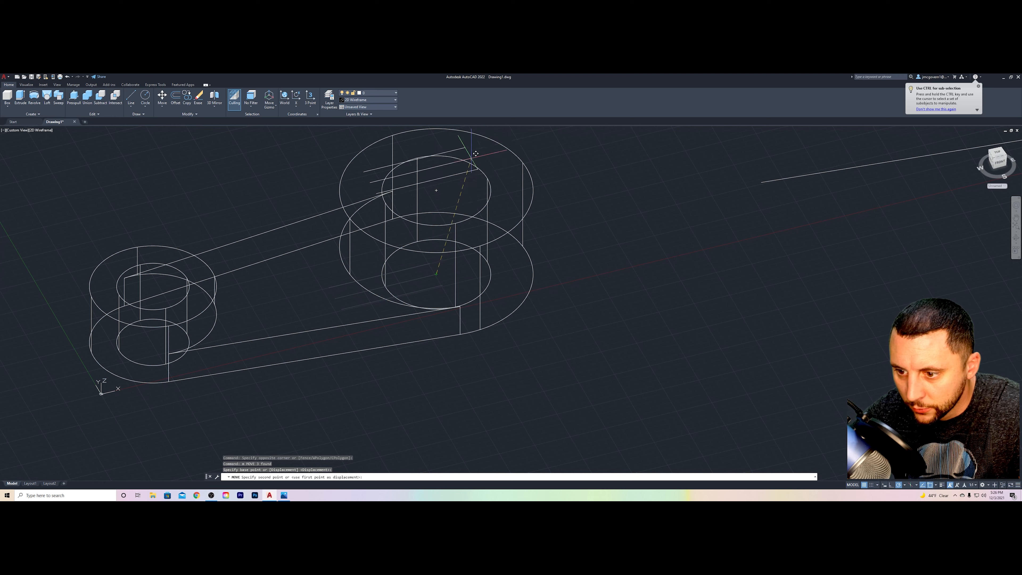
{"action": "left_click", "coordinate": [436, 190]}
{"action": "middle_click_drag", "start_coordinate": [441, 255], "coordinate": [397, 304], "text": "shift"}
{"action": "middle_click_drag", "start_coordinate": [349, 237], "coordinate": [296, 236], "text": "shift"}
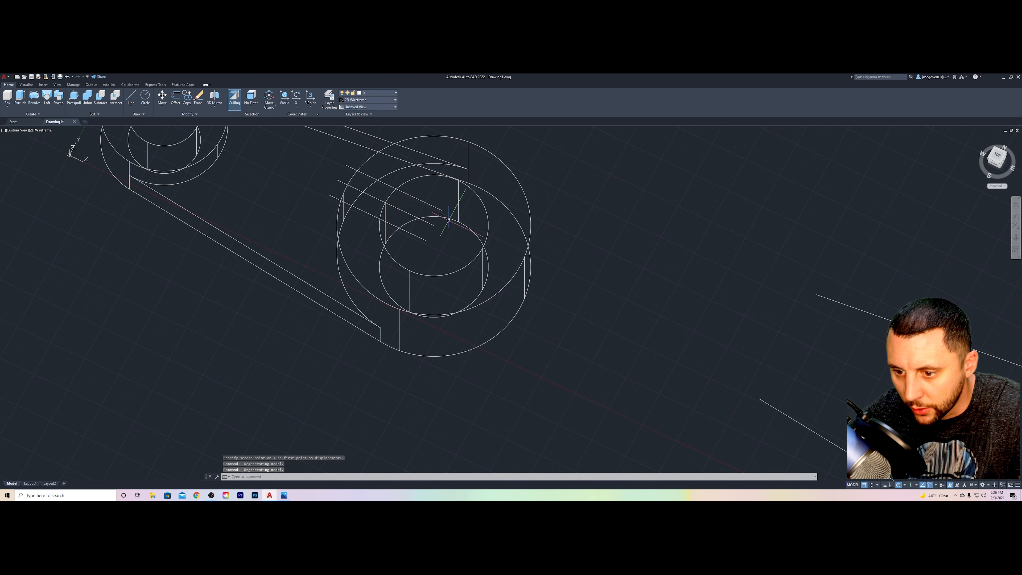
{"action": "scroll", "coordinate": [406, 201], "scroll_direction": "up", "scroll_amount": 2}
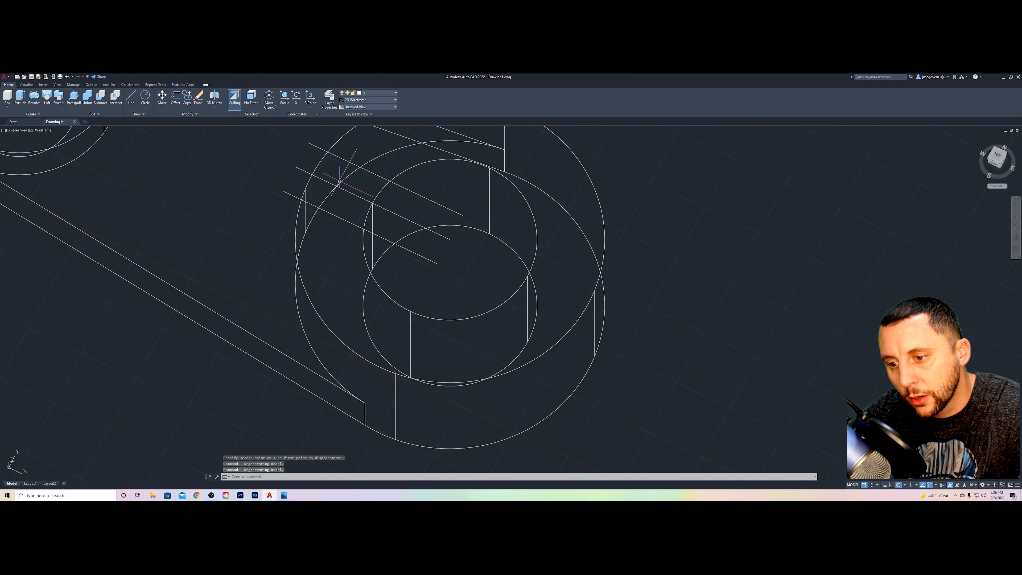
{"action": "left_click", "coordinate": [134, 98]}
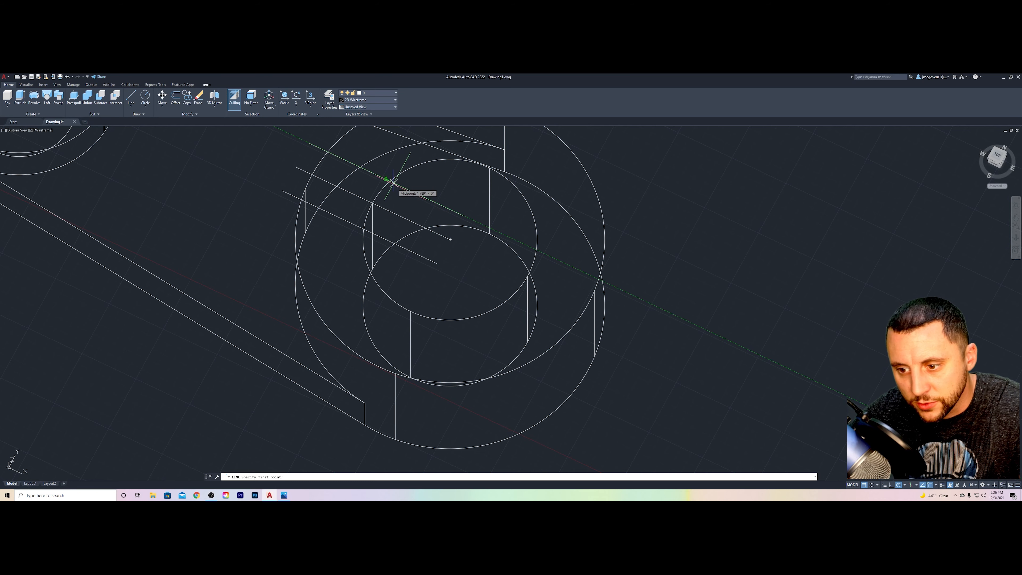
{"action": "middle_click_drag", "start_coordinate": [381, 216], "coordinate": [395, 230], "text": "shift"}
{"action": "key", "text": "Escape"}
{"action": "key", "text": "Escape"}
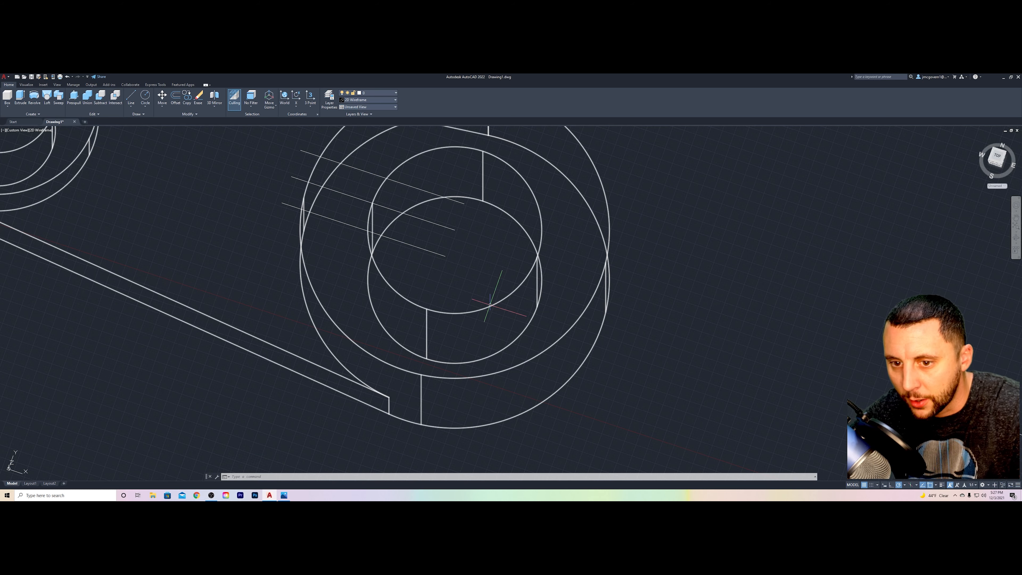
On the large boss's top face, draw a circle of radius 18 at the bore center and a line joining its intersections with the outer keyway lines
{"action": "left_click", "coordinate": [145, 97]}
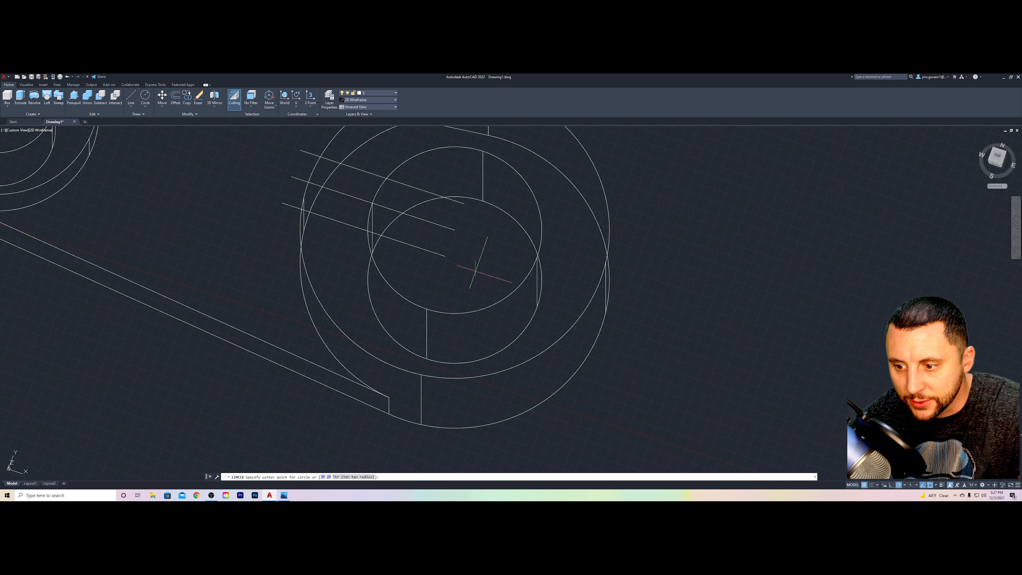
{"action": "left_click", "coordinate": [455, 230]}
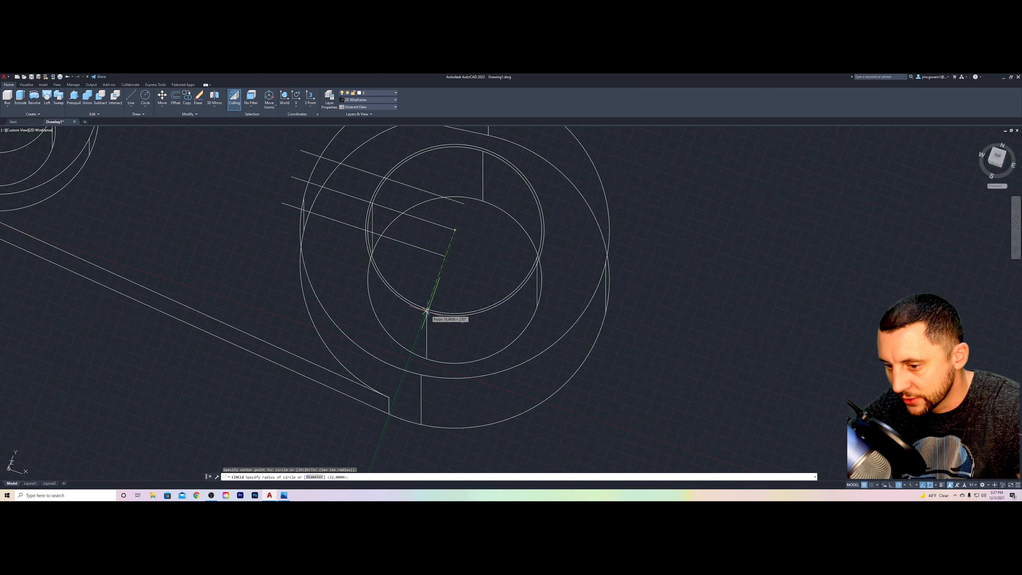
{"action": "key", "text": "Return"}
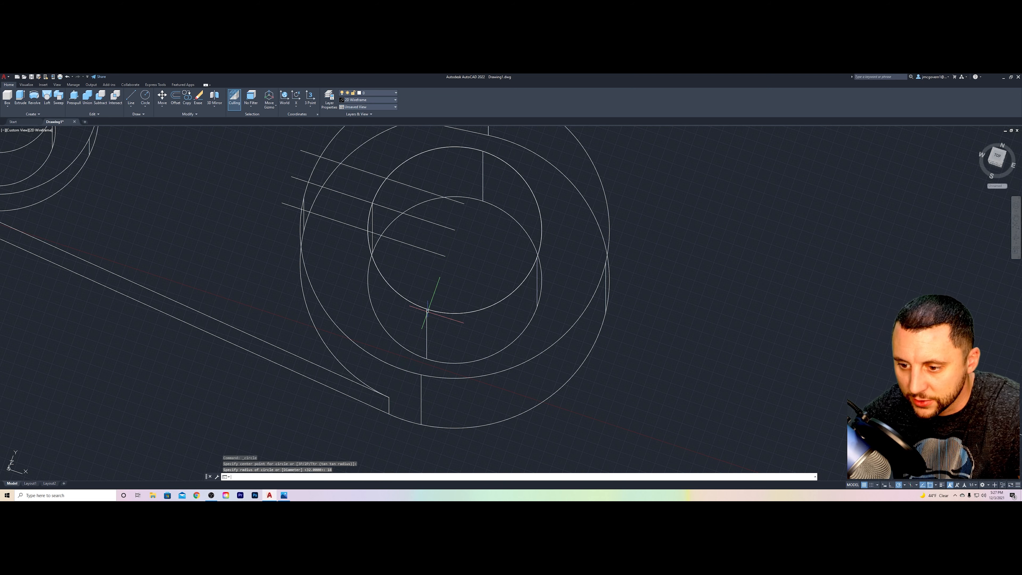
{"action": "type", "text": "l"}
{"action": "key", "text": "Return"}
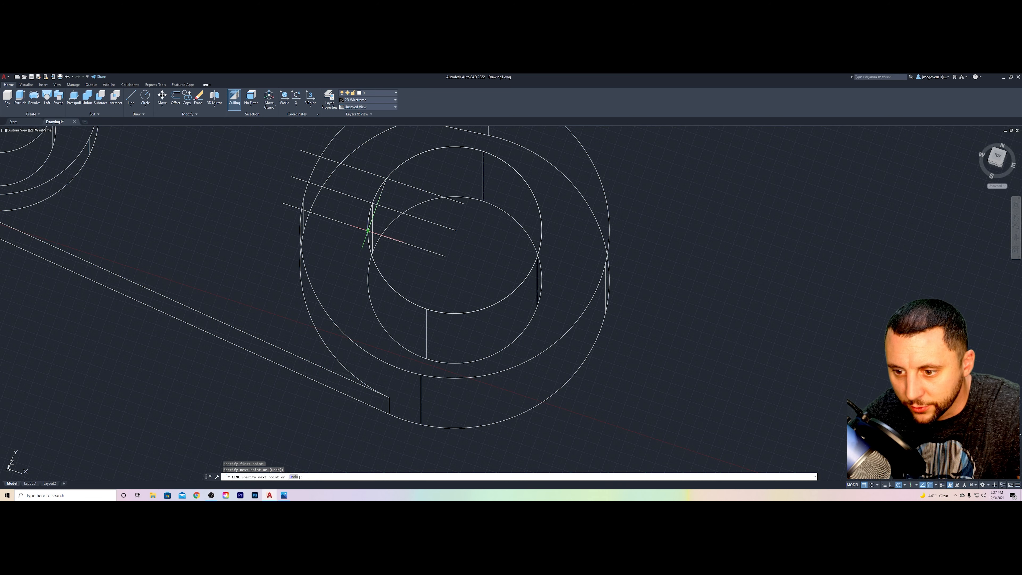
{"action": "key", "text": "Escape"}
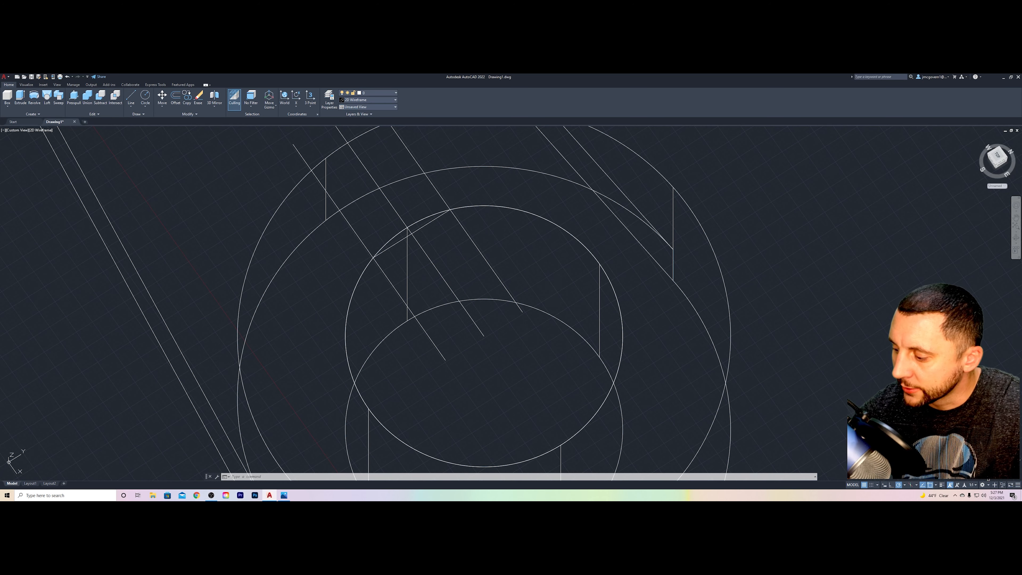
Switch to the Drafting & Annotation workspace
{"action": "left_click", "coordinate": [996, 435]}
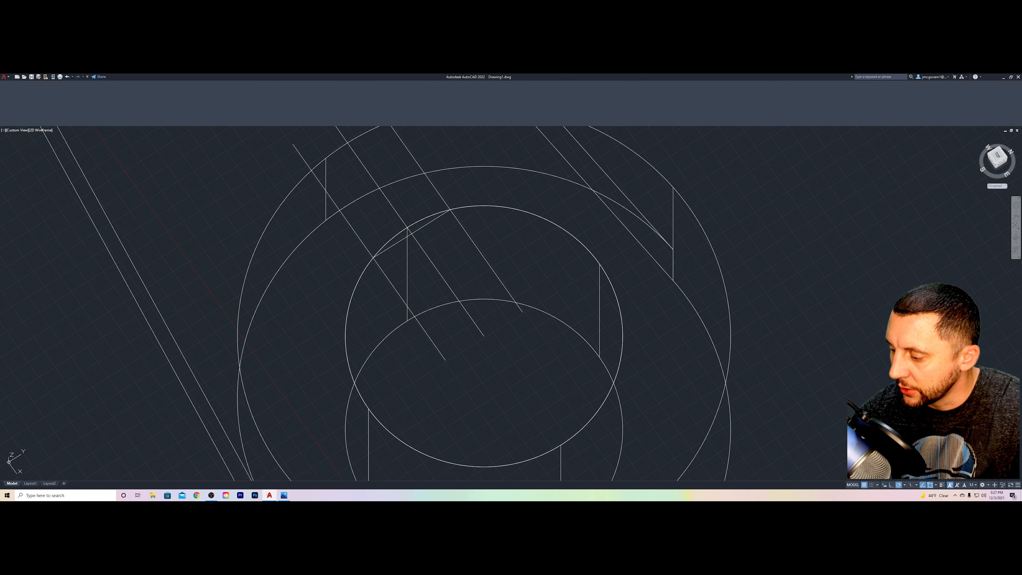
{"action": "key", "text": "Return"}
{"action": "key", "text": "Escape"}
Color the three parallel keyway lines and the short line connecting them red
{"action": "left_click", "coordinate": [480, 252]}
{"action": "left_click", "coordinate": [446, 266]}
{"action": "left_click", "coordinate": [382, 269]}
{"action": "left_click", "coordinate": [408, 236]}
{"action": "left_click", "coordinate": [361, 97]}
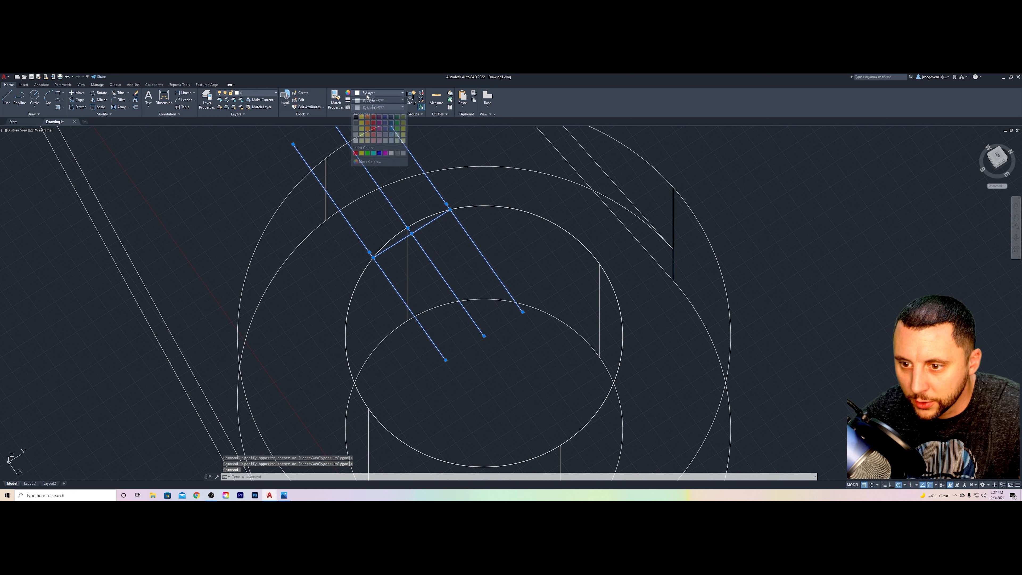
{"action": "left_click", "coordinate": [373, 130]}
{"action": "key", "text": "Escape"}
{"action": "key", "text": "Escape"}
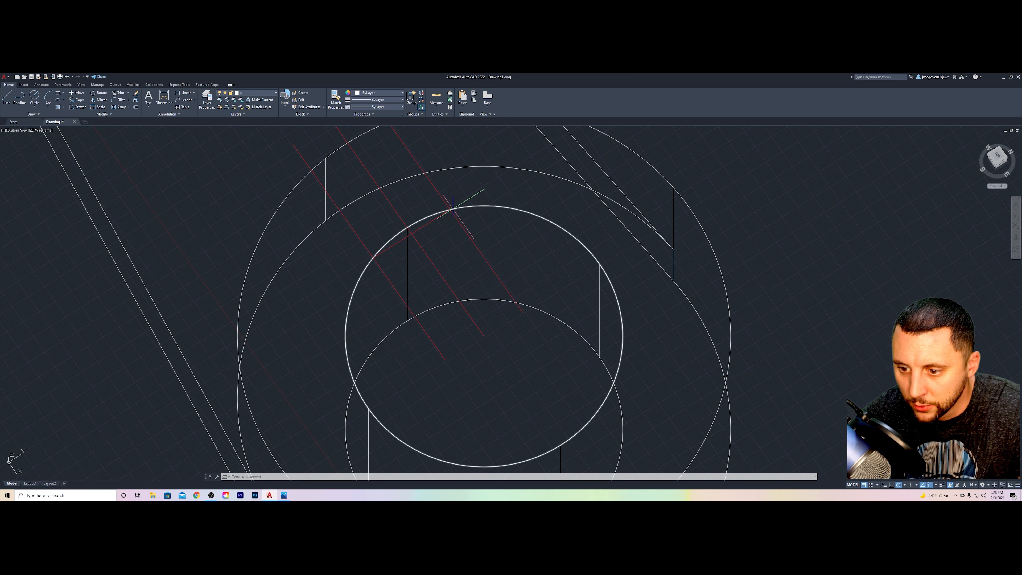
Offset the short red connecting line by 6 to both sides and erase the copy inside the bore
{"action": "left_click", "coordinate": [137, 107]}
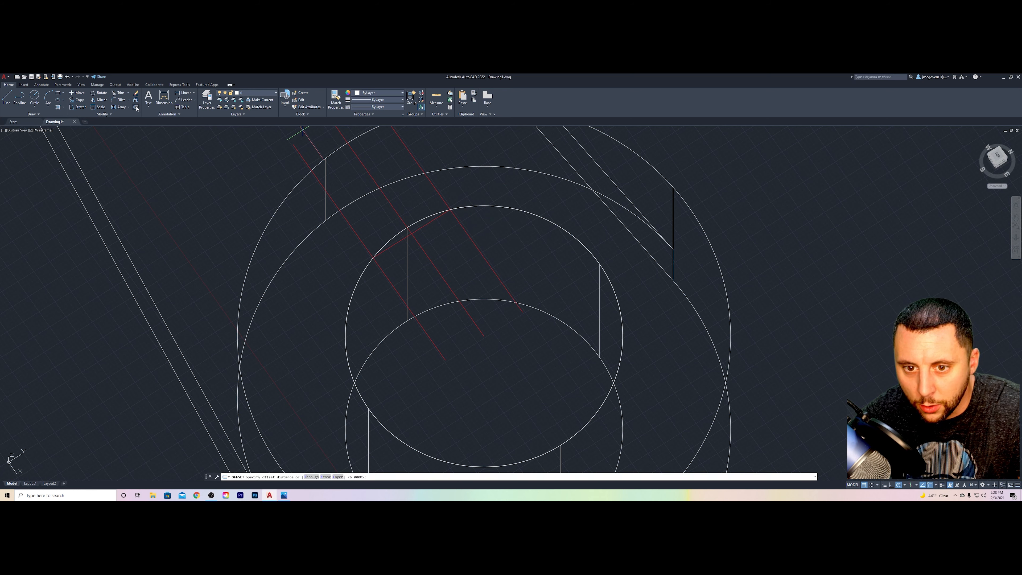
{"action": "type", "text": "6"}
{"action": "key", "text": "Return"}
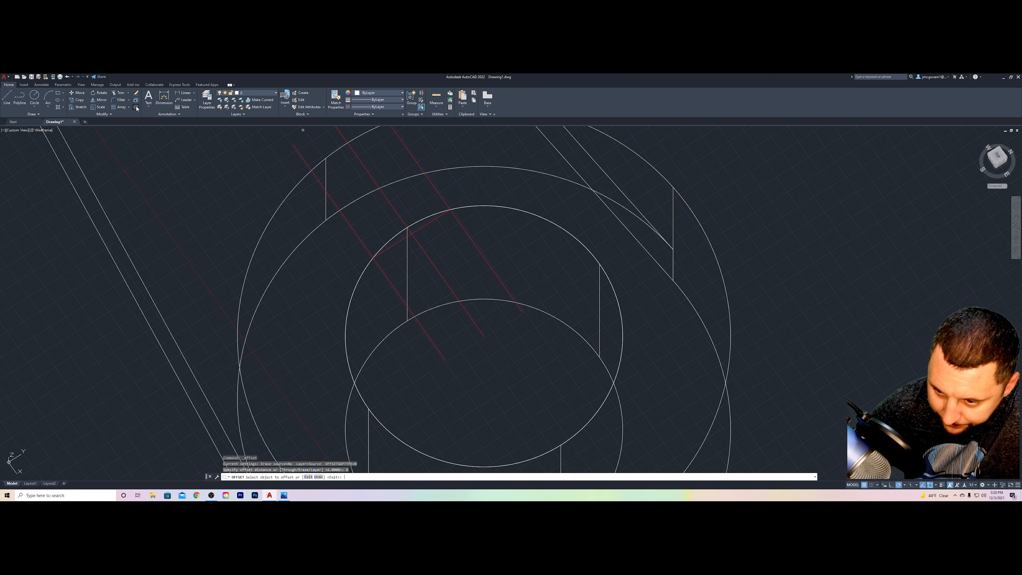
{"action": "left_click", "coordinate": [447, 211]}
{"action": "left_click", "coordinate": [440, 237]}
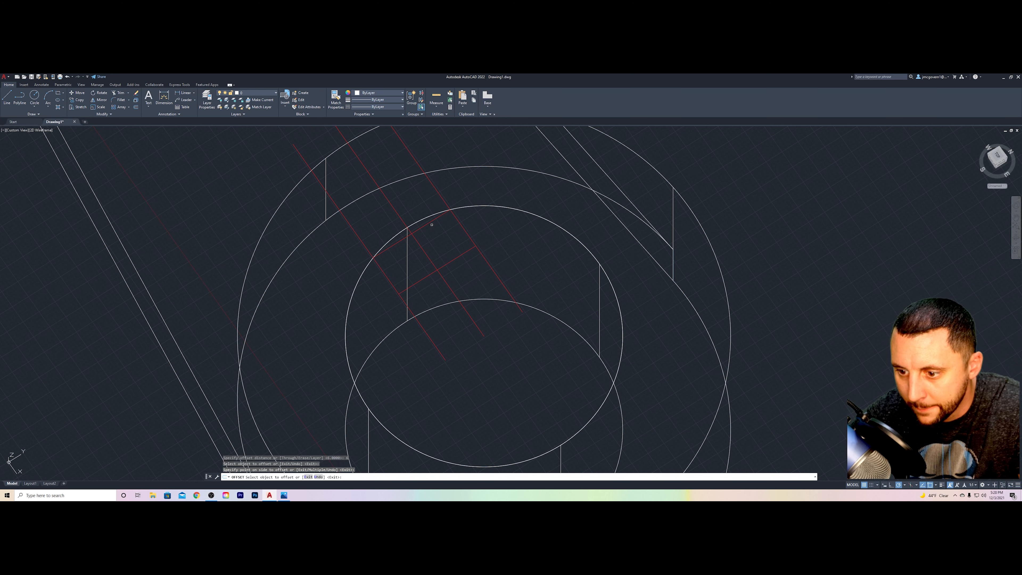
{"action": "left_click", "coordinate": [429, 223]}
{"action": "left_click", "coordinate": [424, 206]}
{"action": "key", "text": "Escape"}
{"action": "left_click", "coordinate": [462, 258]}
{"action": "left_click", "coordinate": [446, 253]}
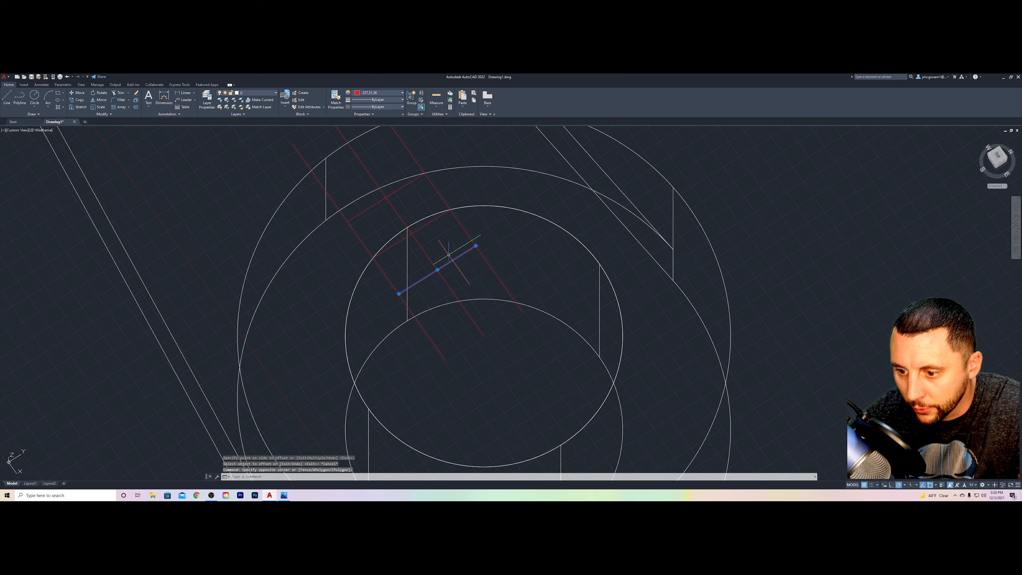
{"action": "key", "text": "Delete"}
Trim the three parallel red lines inside the bore back to the connecting line, and erase that connecting line
{"action": "type", "text": "t"}
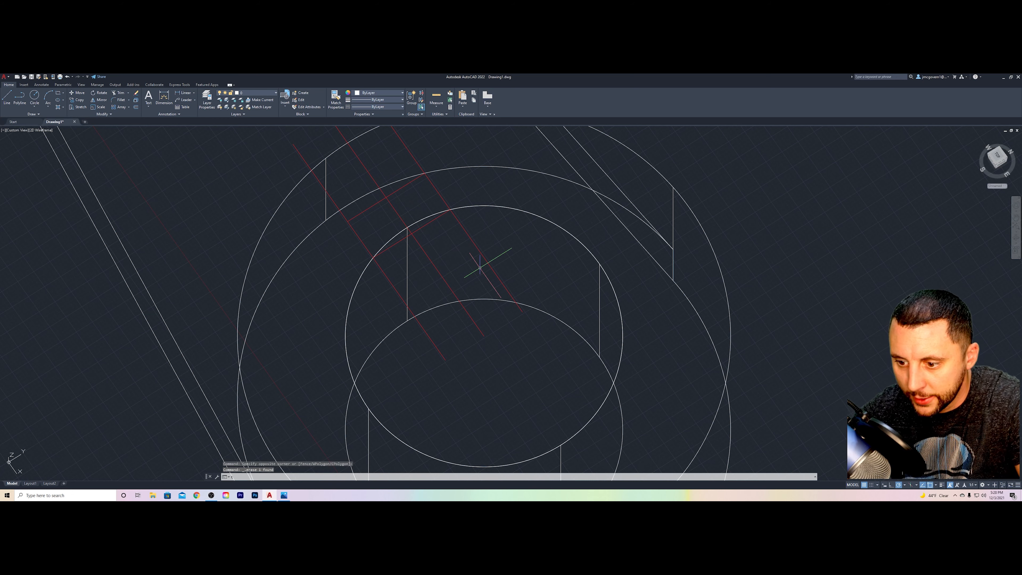
{"action": "type", "text": "r"}
{"action": "key", "text": "Return"}
{"action": "left_click", "coordinate": [498, 257]}
{"action": "left_click", "coordinate": [478, 261]}
{"action": "left_click", "coordinate": [452, 266]}
{"action": "left_click", "coordinate": [434, 274]}
{"action": "left_click", "coordinate": [401, 278]}
{"action": "left_click", "coordinate": [384, 281]}
{"action": "key", "text": "Return"}
{"action": "left_click", "coordinate": [399, 244]}
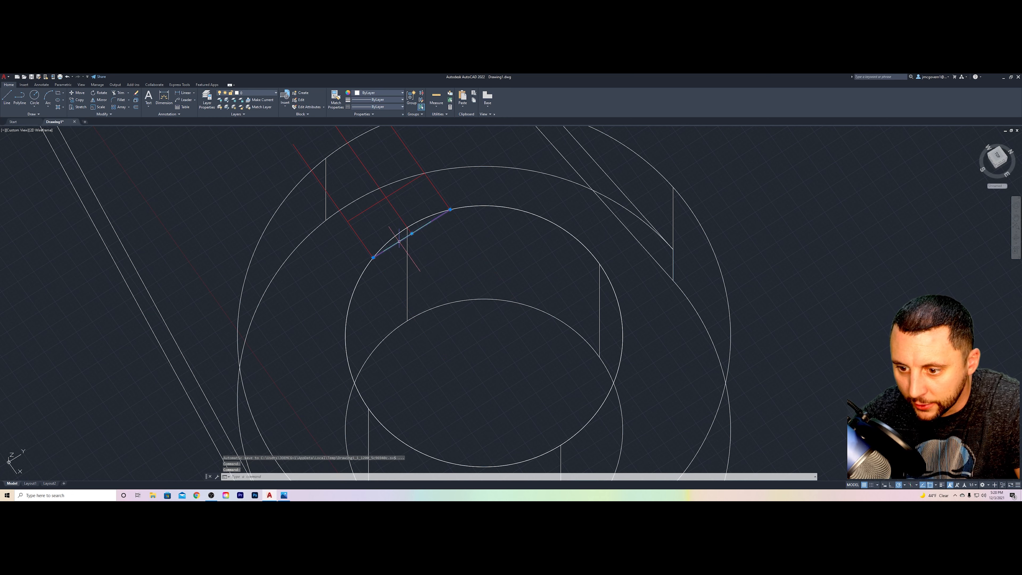
{"action": "key", "text": "Delete"}
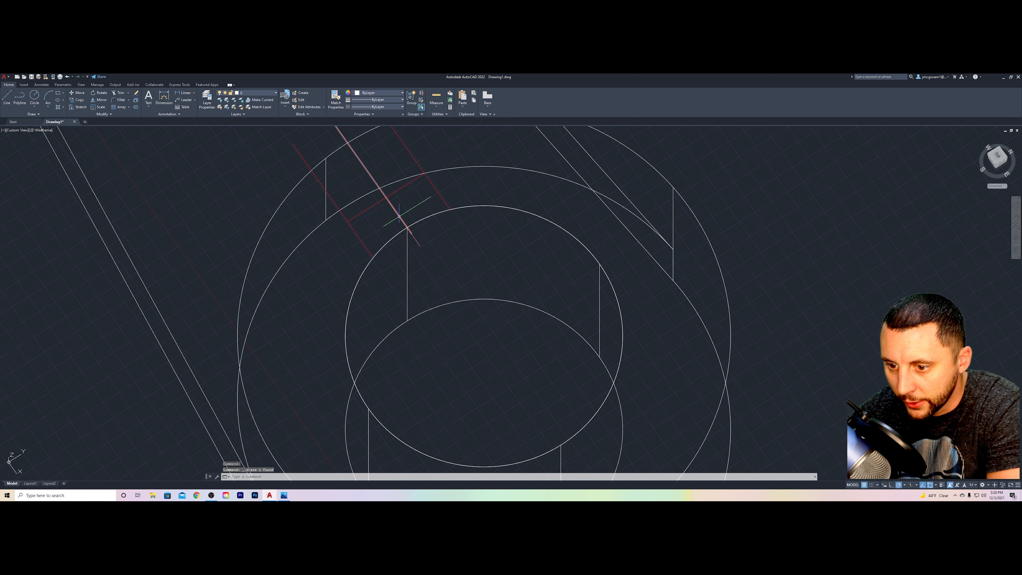
Remove the middle red line and trim the two outer lines beyond the offset line to form the keyway's three sides
{"action": "type", "text": "tr"}
{"action": "key", "text": "Return"}
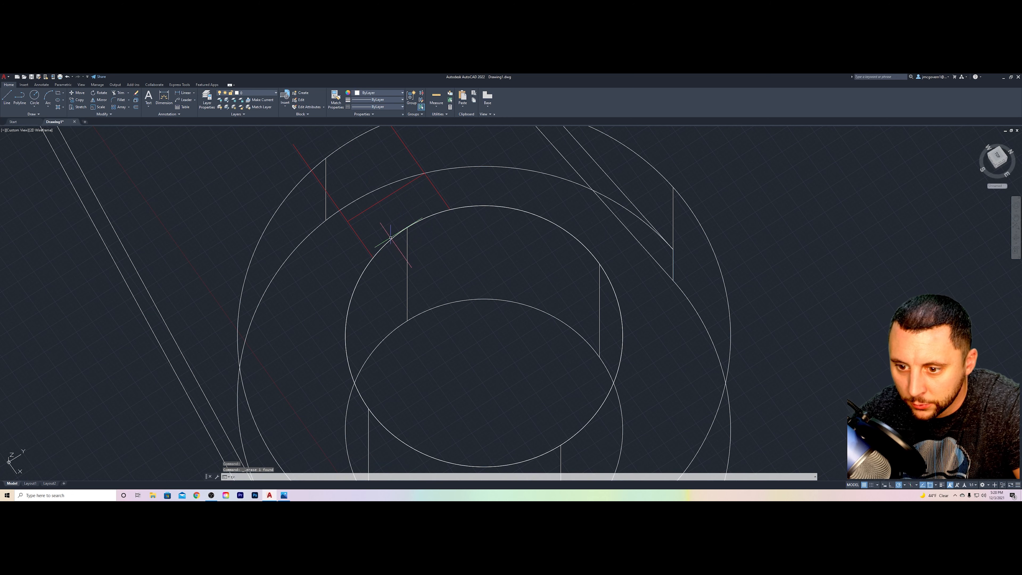
{"action": "left_click", "coordinate": [334, 184]}
{"action": "middle_click_drag", "start_coordinate": [343, 163], "coordinate": [339, 214]}
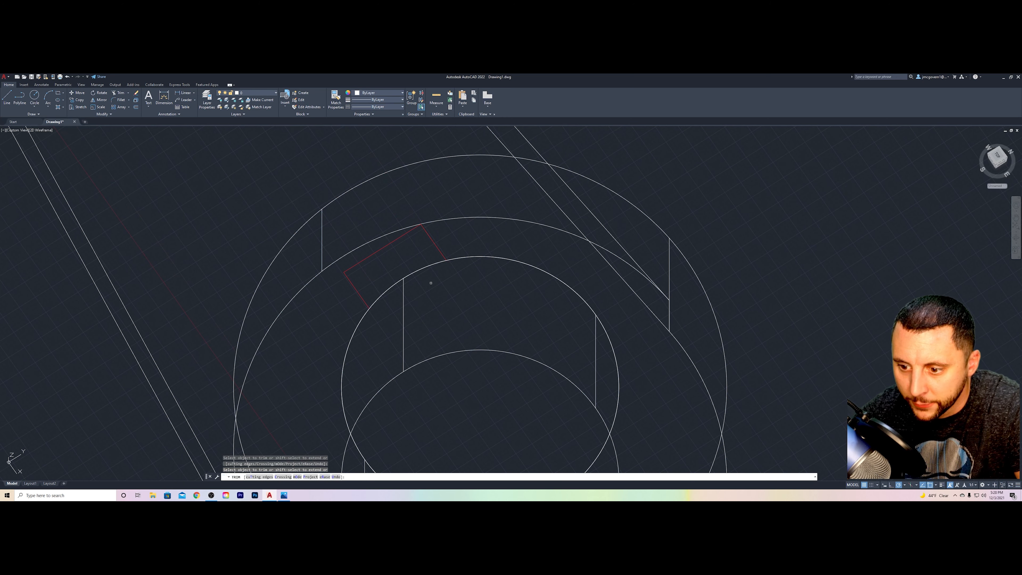
{"action": "key", "text": "Escape"}
Return to the Top view and erase the two leftover lines beside the lever
{"action": "middle_click_drag", "start_coordinate": [402, 334], "coordinate": [443, 320], "text": "shift"}
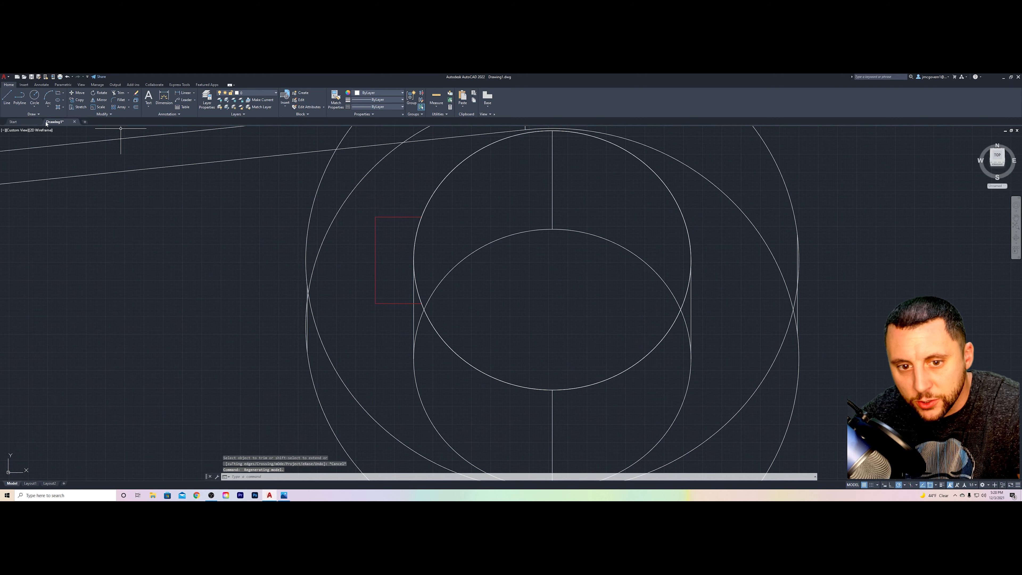
{"action": "left_click", "coordinate": [27, 130]}
{"action": "left_click", "coordinate": [43, 152]}
{"action": "left_click", "coordinate": [13, 131]}
{"action": "left_click", "coordinate": [28, 145]}
{"action": "scroll", "coordinate": [429, 278], "scroll_direction": "down", "scroll_amount": 5}
{"action": "left_click", "coordinate": [743, 354]}
{"action": "left_click", "coordinate": [628, 239]}
{"action": "key", "text": "Delete"}
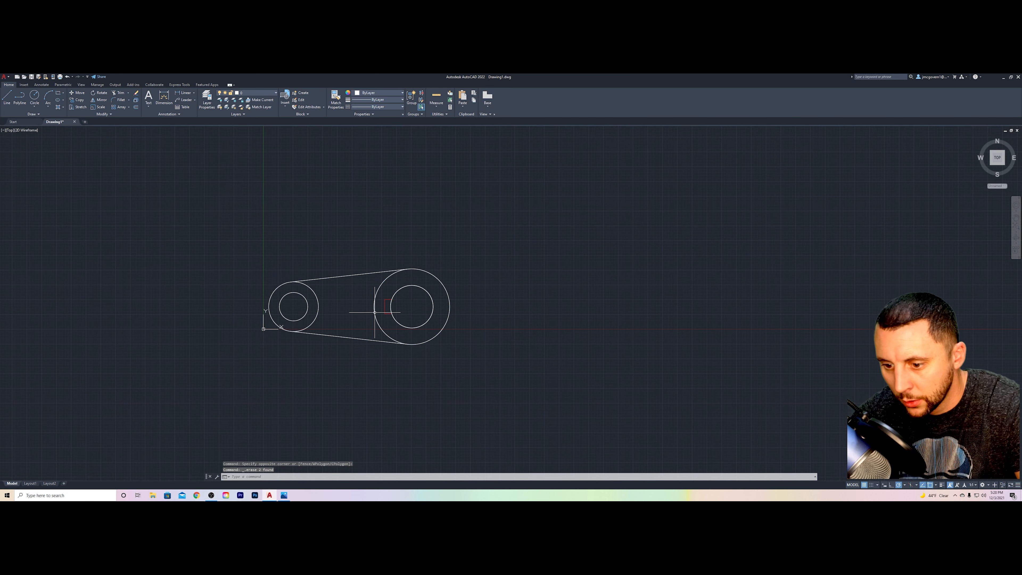
Draw a horizontal check line outward across the keyway, starting 18 from the large boss's center, and erase it
{"action": "scroll", "coordinate": [384, 314], "scroll_direction": "up", "scroll_amount": 6}
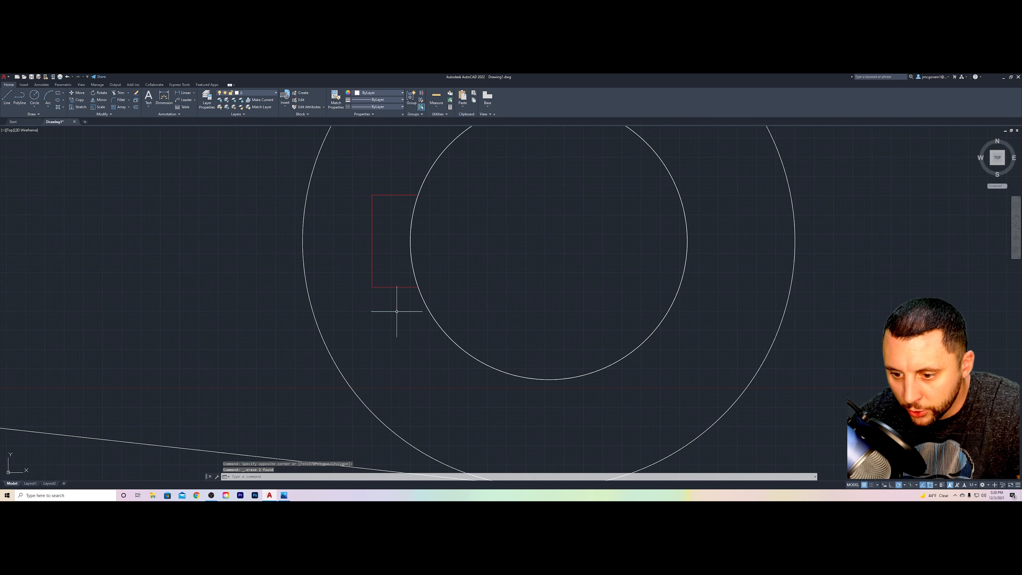
{"action": "left_click", "coordinate": [6, 99]}
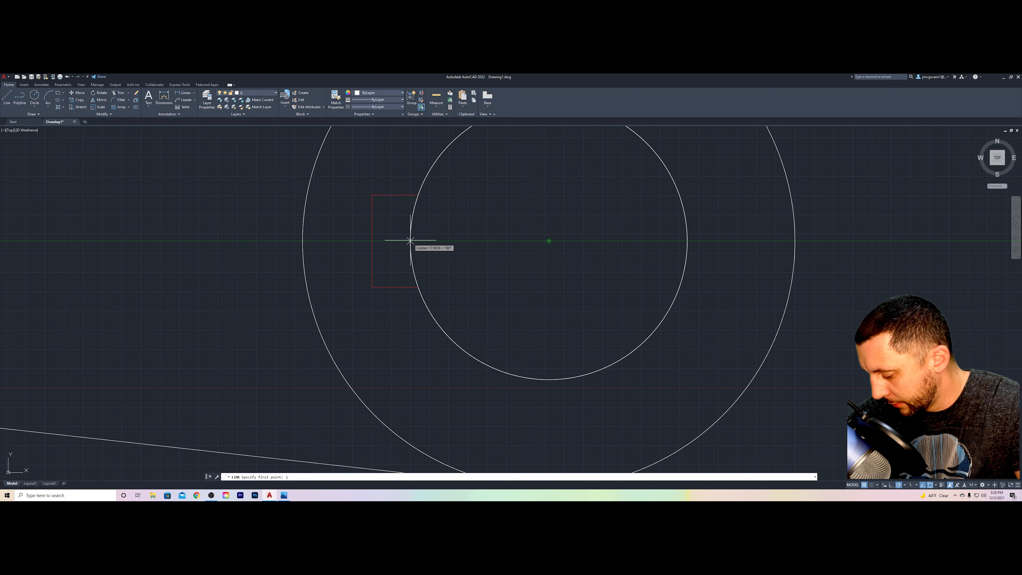
{"action": "type", "text": "18"}
{"action": "key", "text": "Return"}
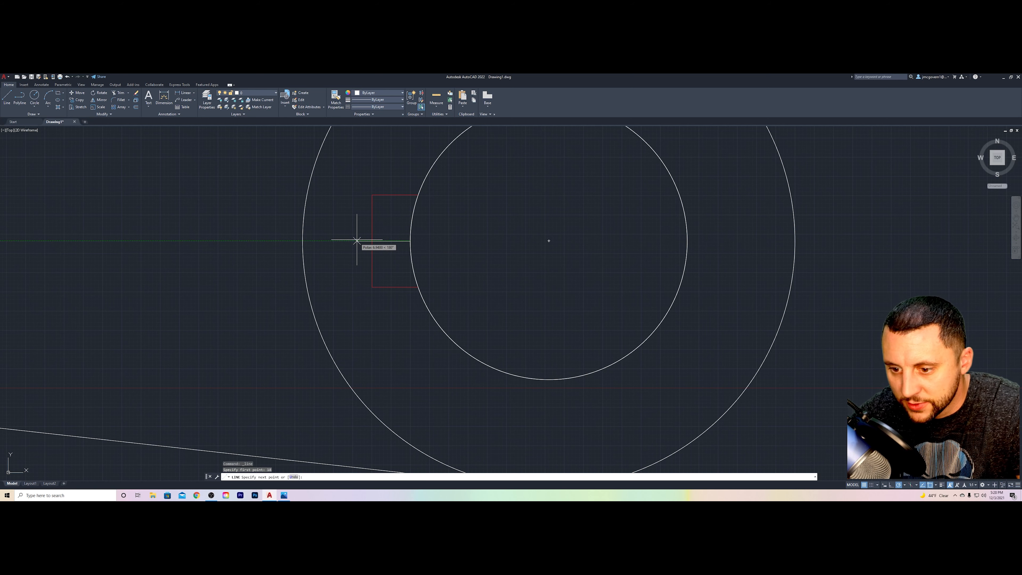
{"action": "key", "text": "Return"}
{"action": "key", "text": "Escape"}
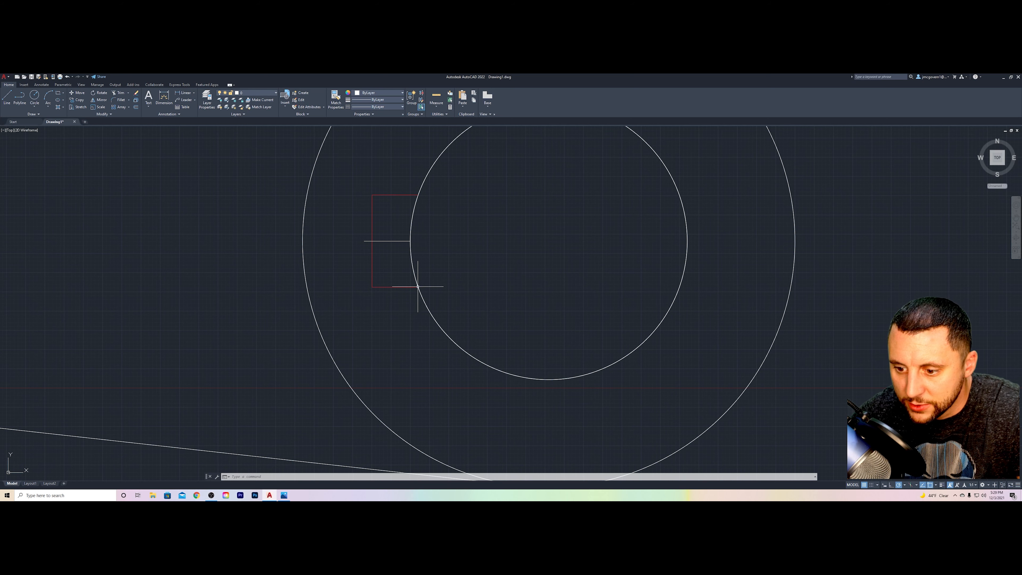
{"action": "left_click", "coordinate": [377, 274]}
{"action": "left_click", "coordinate": [382, 237]}
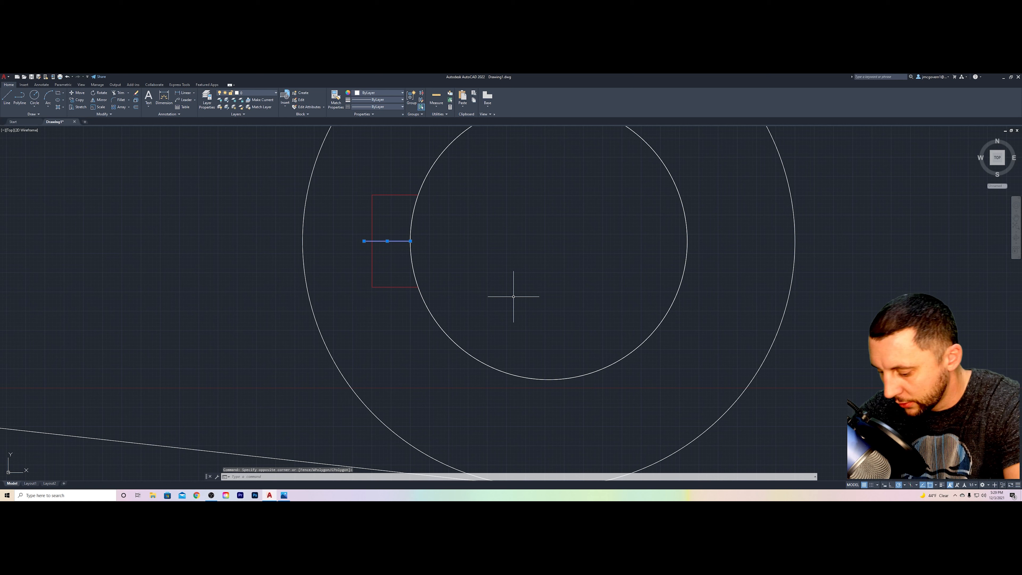
{"action": "key", "text": "Delete"}
Color the circle on the large boss's bore red and trim it to the arc between the two keyway side lines
{"action": "left_click_drag", "start_coordinate": [501, 321], "coordinate": [488, 330]}
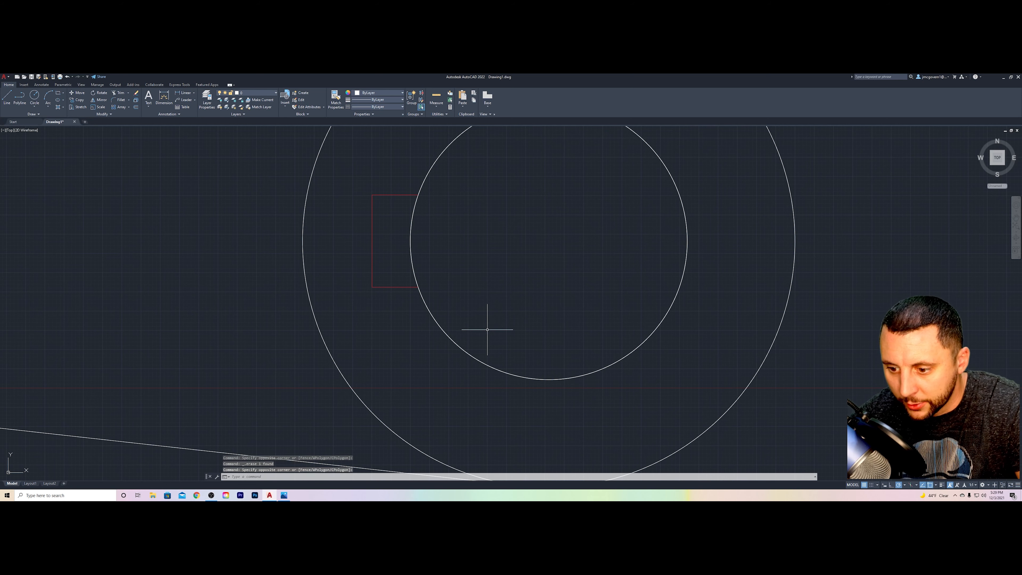
{"action": "left_click", "coordinate": [467, 348]}
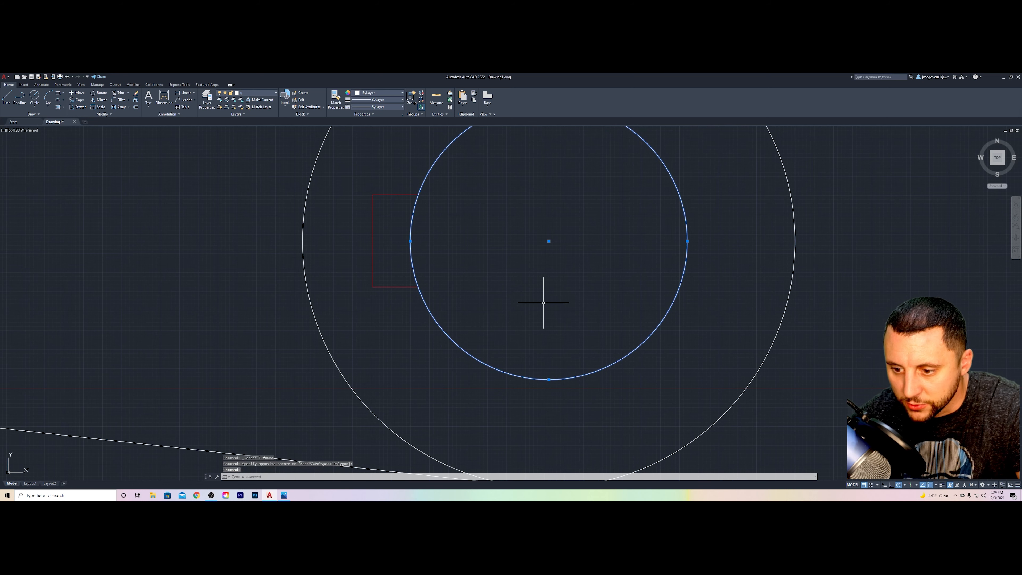
{"action": "left_click", "coordinate": [361, 94]}
{"action": "left_click", "coordinate": [373, 122]}
{"action": "key", "text": "Escape"}
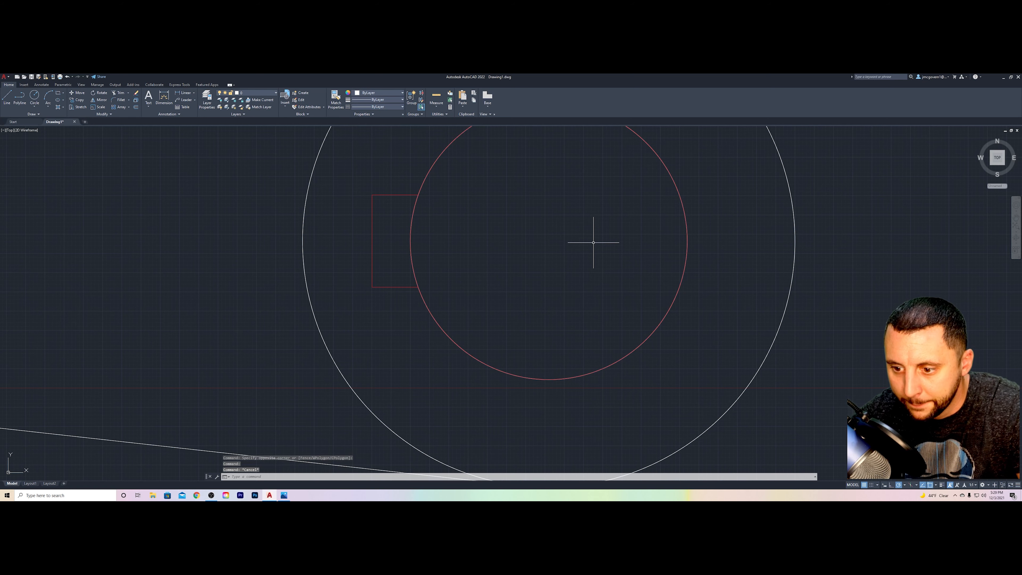
{"action": "type", "text": "tr"}
{"action": "key", "text": "Return"}
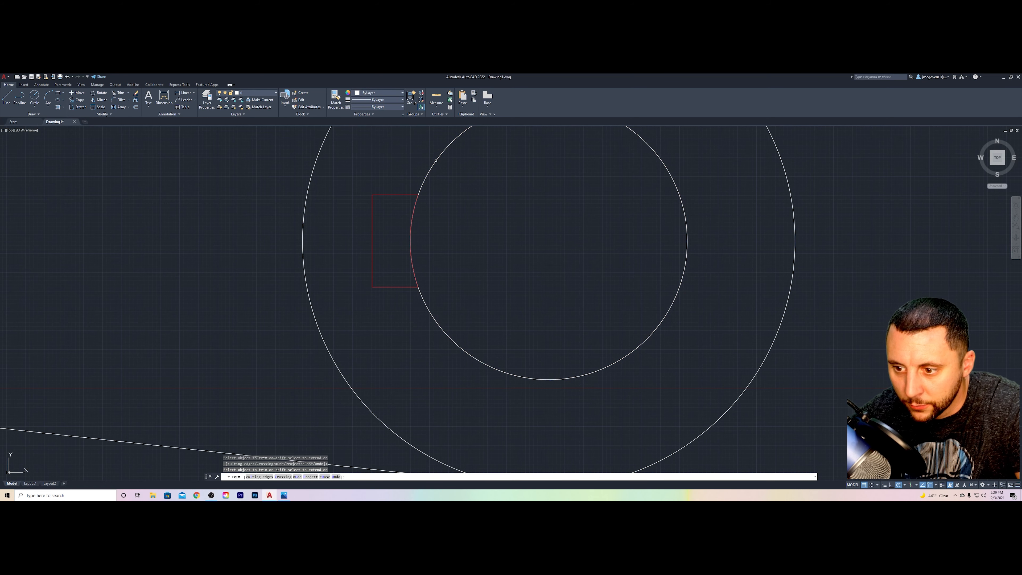
Join the red bore arc and the three keyway lines into one closed polyline
{"action": "key", "text": "Escape"}
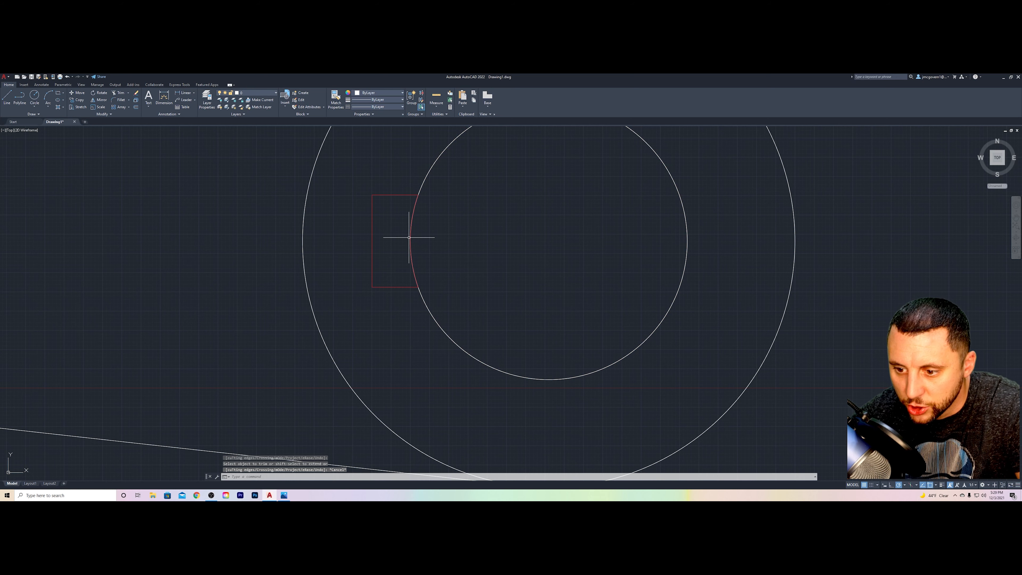
{"action": "left_click", "coordinate": [411, 235]}
{"action": "left_click", "coordinate": [399, 192]}
{"action": "left_click", "coordinate": [390, 204]}
{"action": "left_click", "coordinate": [380, 218]}
{"action": "left_click", "coordinate": [368, 232]}
{"action": "left_click", "coordinate": [389, 266]}
{"action": "left_click", "coordinate": [380, 295]}
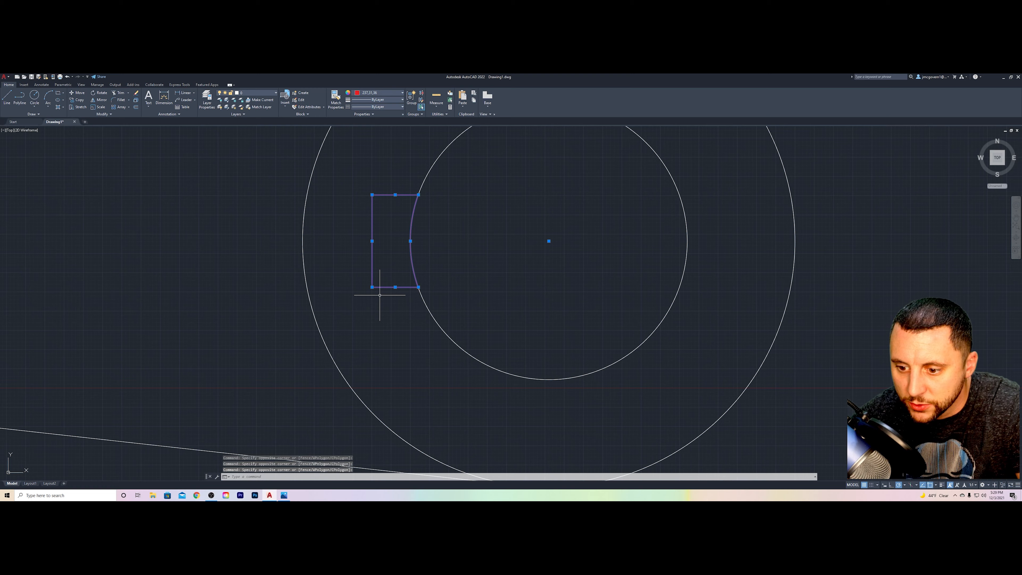
{"action": "type", "text": "jo"}
{"action": "key", "text": "Return"}
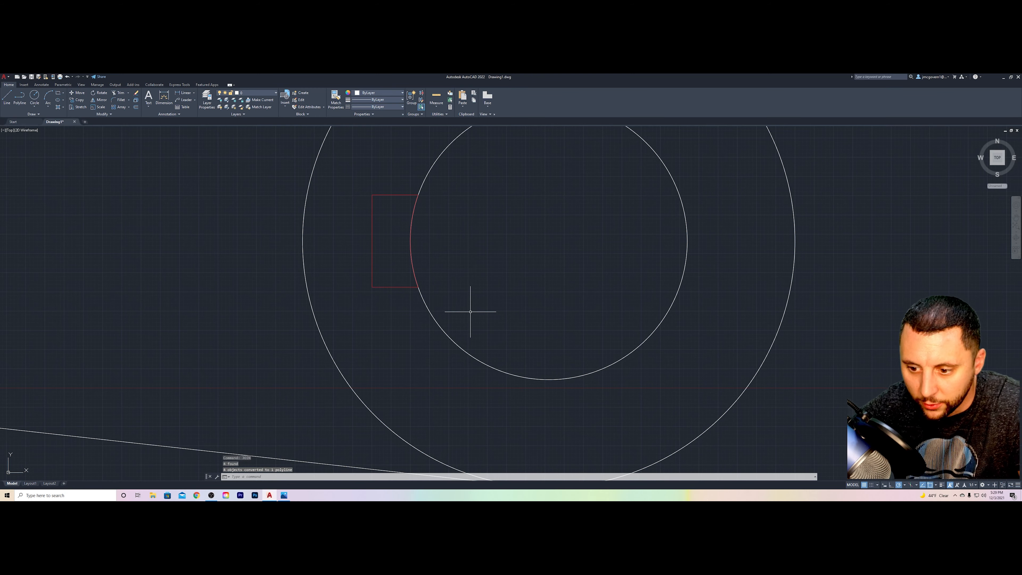
Extrude the closed keyway profile downward so it passes beyond the underside of the large boss
{"action": "middle_click_drag", "start_coordinate": [422, 349], "coordinate": [437, 274], "text": "shift"}
{"action": "scroll", "coordinate": [437, 274], "scroll_direction": "down", "scroll_amount": 1}
{"action": "left_click", "coordinate": [415, 295]}
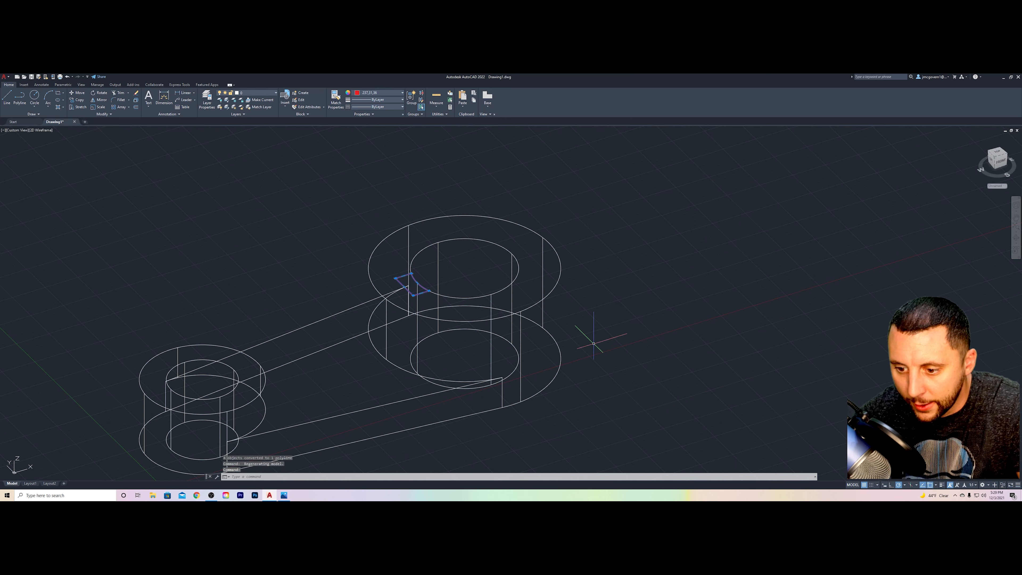
{"action": "type", "text": "exrude"}
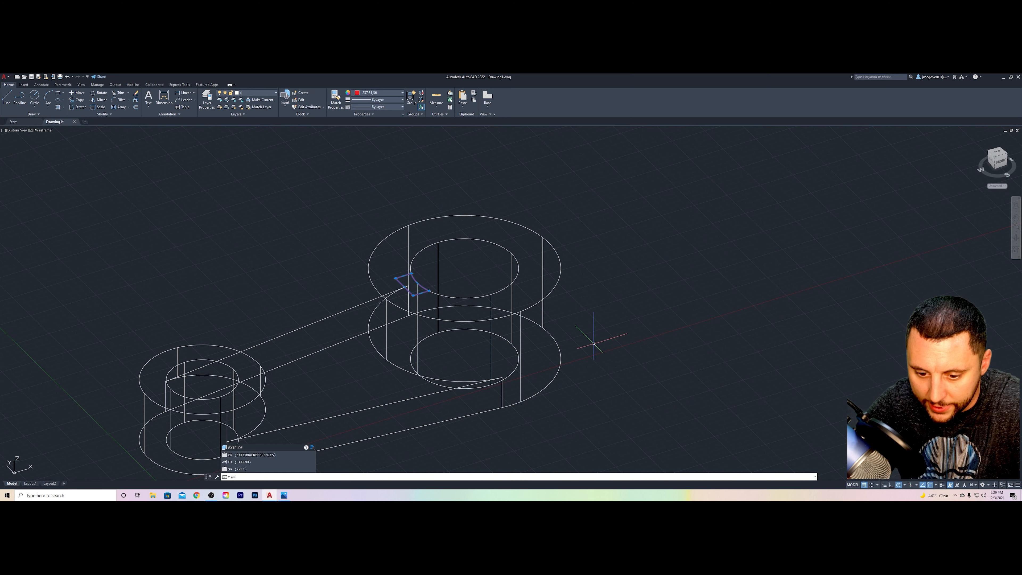
{"action": "key", "text": "Return"}
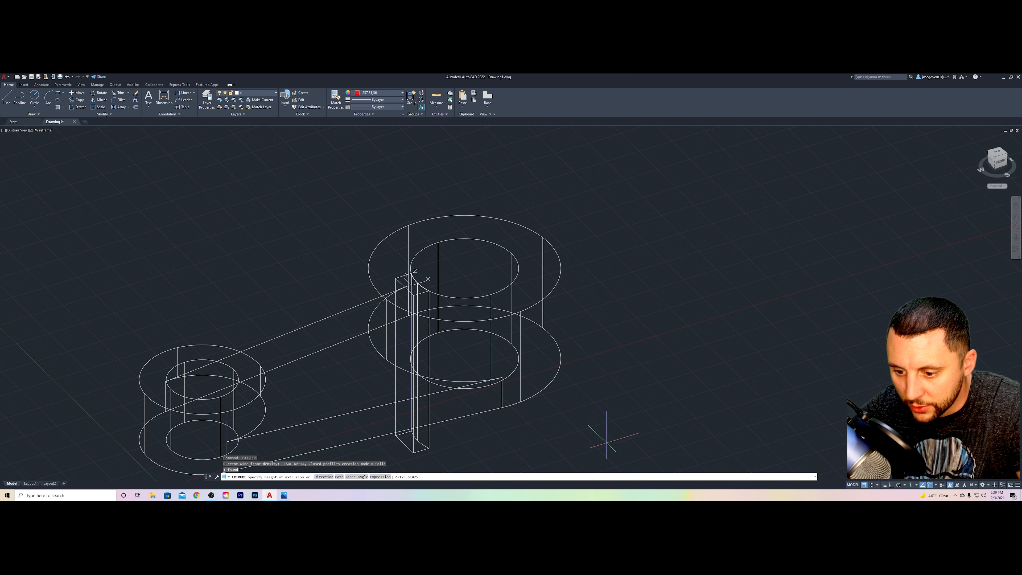
{"action": "left_click", "coordinate": [609, 450]}
{"action": "middle_click_drag", "start_coordinate": [609, 450], "coordinate": [531, 328], "text": "shift"}
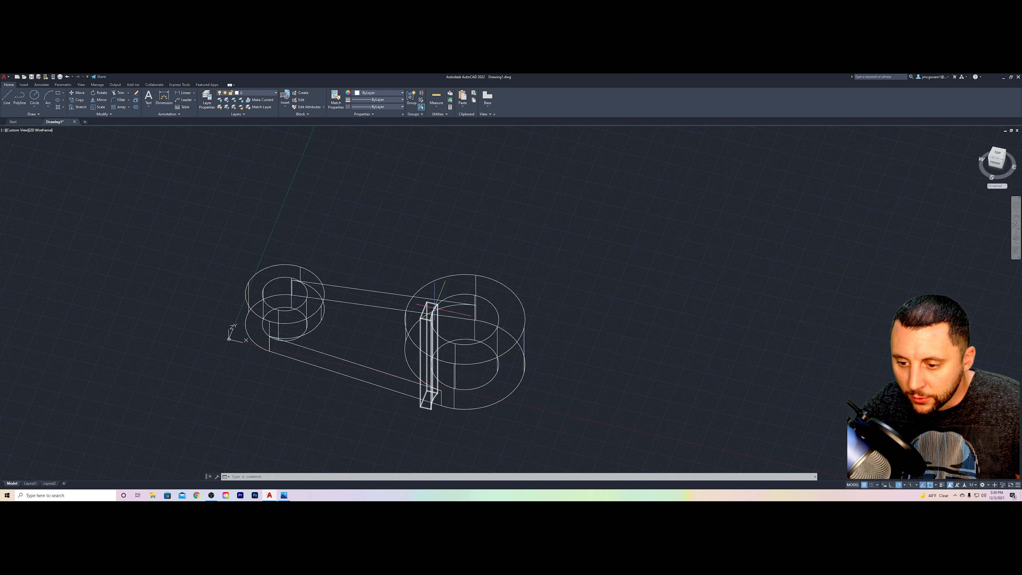
Subtract the extruded keyway solid from the lever body to cut the keyway through the large boss
{"action": "scroll", "coordinate": [434, 309], "scroll_direction": "up", "scroll_amount": 5}
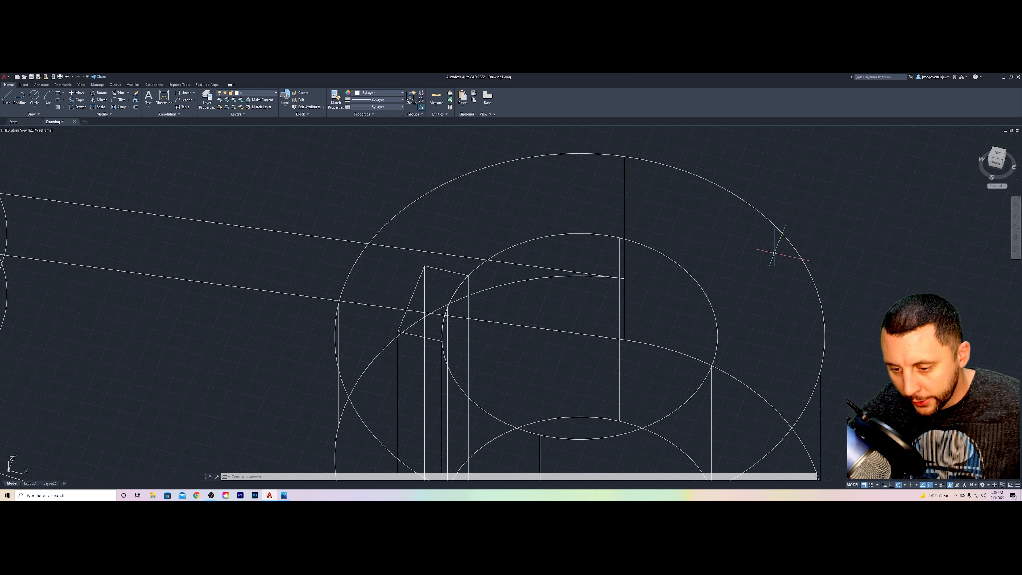
{"action": "scroll", "coordinate": [479, 239], "scroll_direction": "down", "scroll_amount": 5}
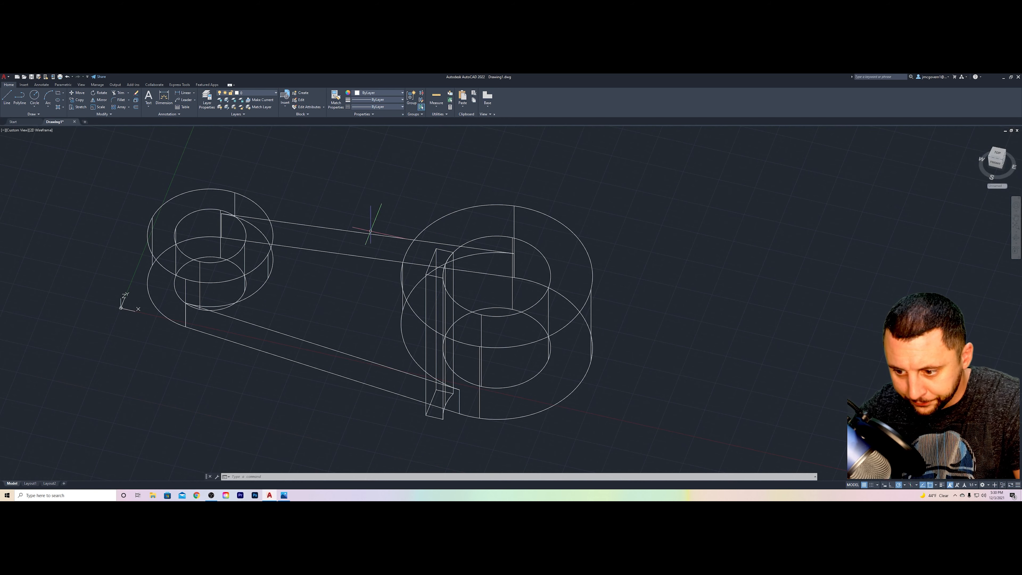
{"action": "type", "text": "subtract"}
{"action": "key", "text": "Return"}
{"action": "middle_click_drag", "start_coordinate": [436, 427], "coordinate": [410, 385], "text": "shift"}
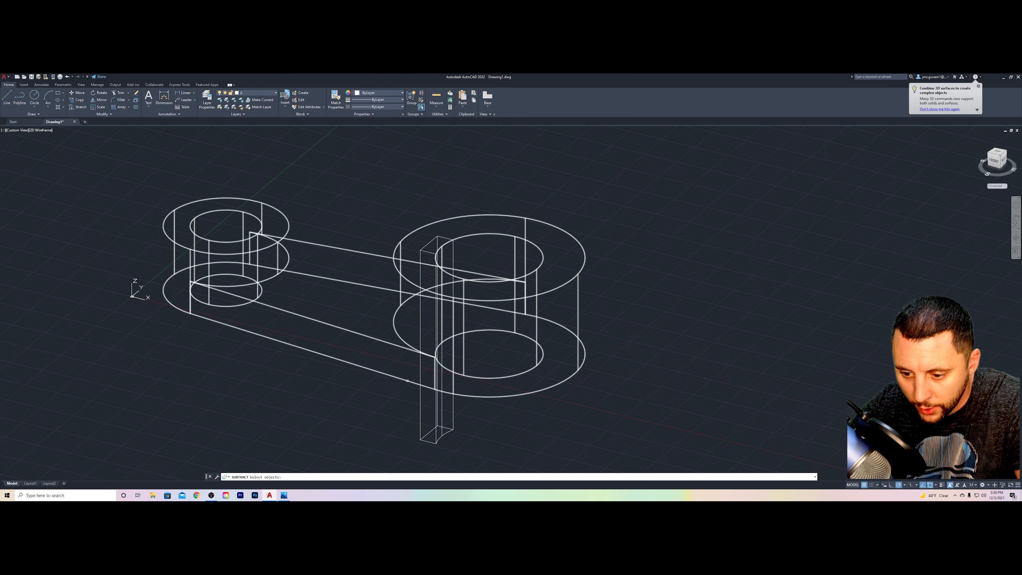
{"action": "left_click", "coordinate": [407, 380]}
{"action": "key", "text": "Return"}
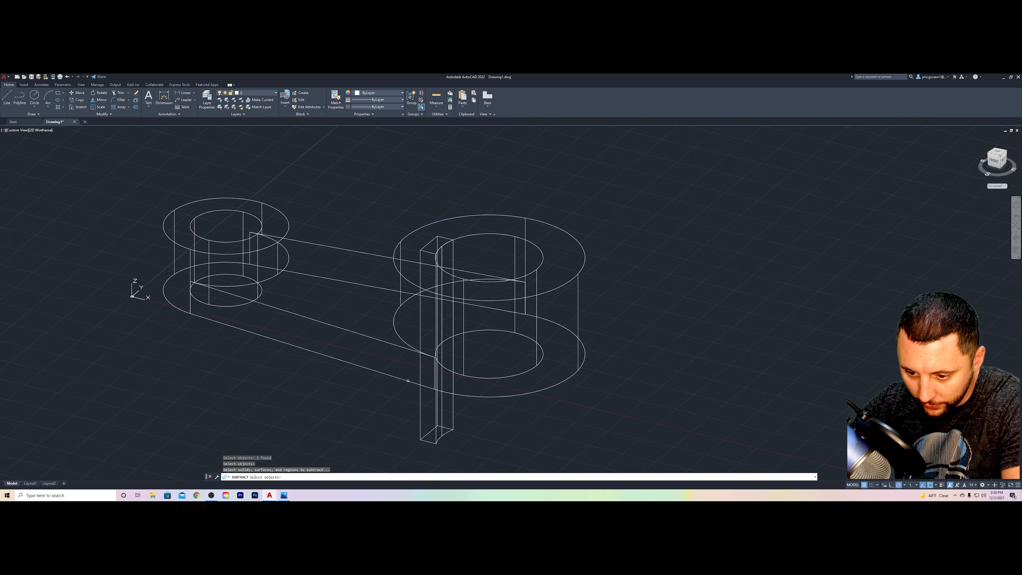
{"action": "left_click", "coordinate": [436, 362]}
{"action": "key", "text": "Return"}
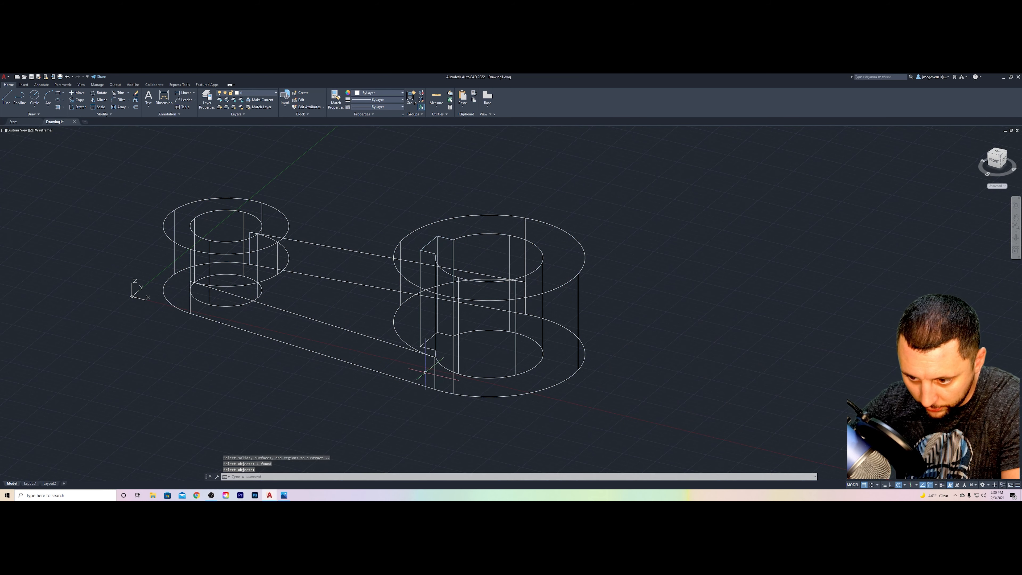
Display the lever in the Conceptual visual style and inspect the finished keyway from another angle
{"action": "left_click", "coordinate": [42, 131]}
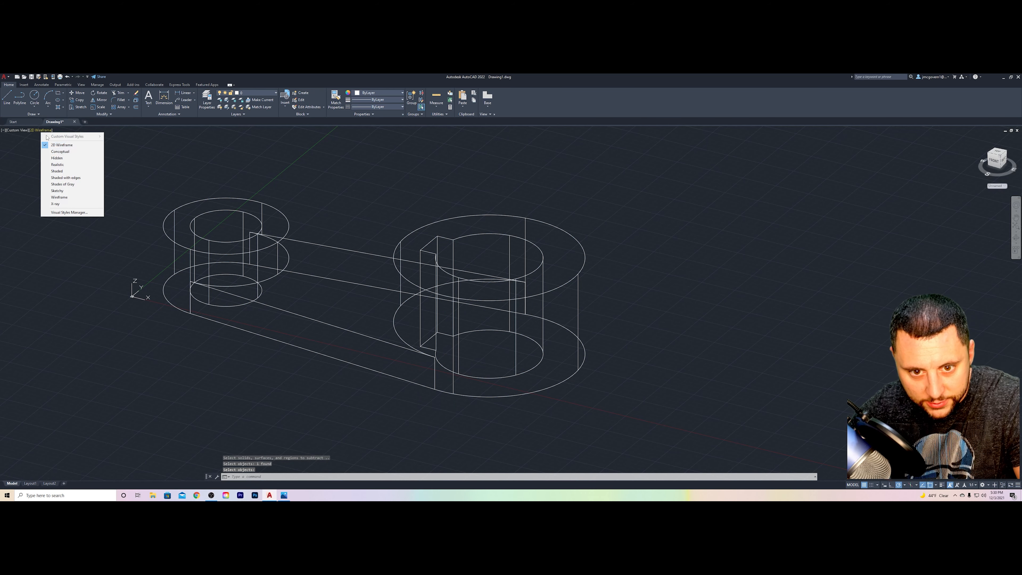
{"action": "left_click", "coordinate": [57, 151]}
{"action": "middle_click_drag", "start_coordinate": [386, 281], "coordinate": [426, 344], "text": "shift"}
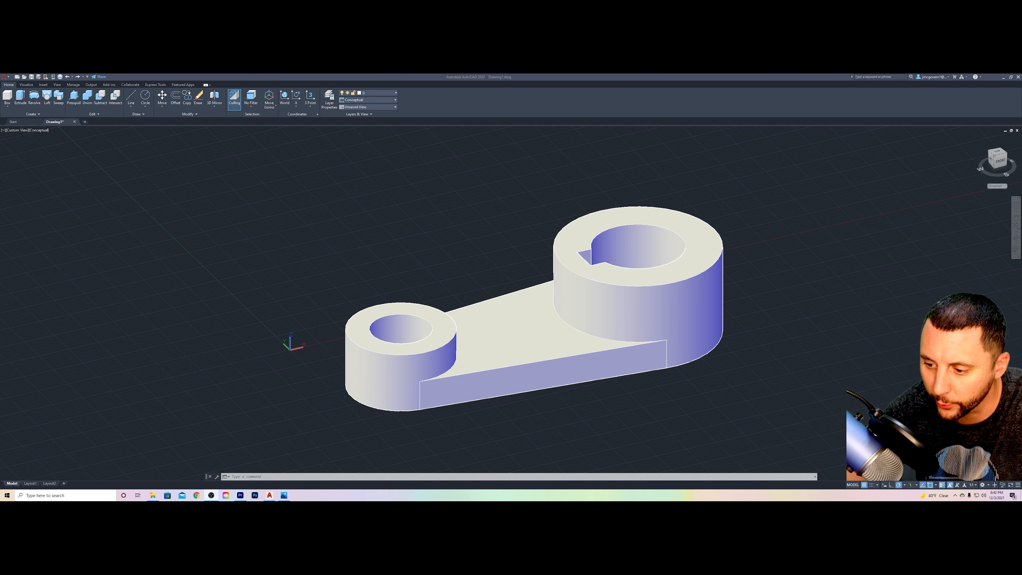
Switch the lever's visual style back to 2D Wireframe
{"action": "left_click", "coordinate": [48, 131]}
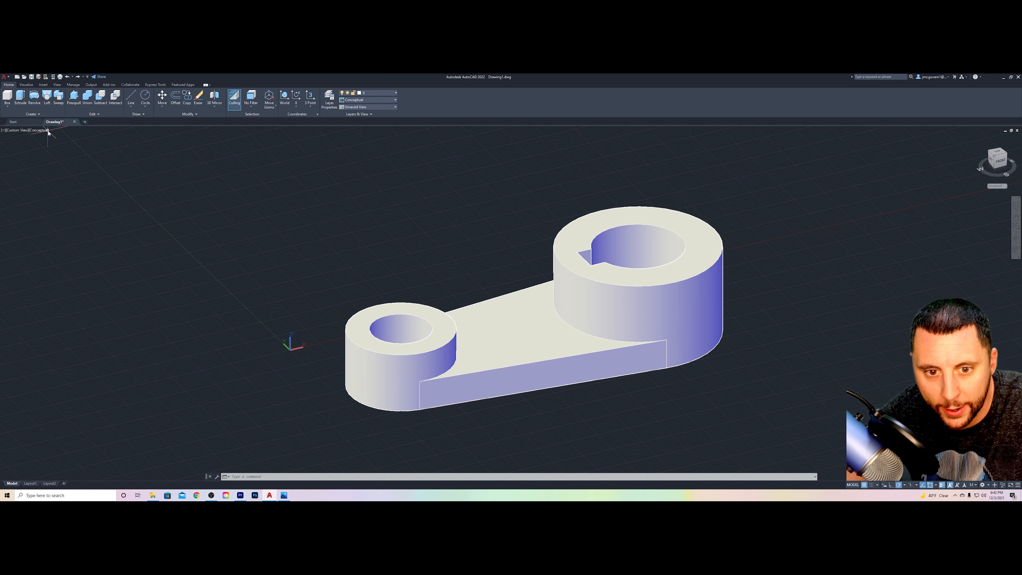
{"action": "left_click", "coordinate": [45, 132]}
{"action": "left_click", "coordinate": [50, 137]}
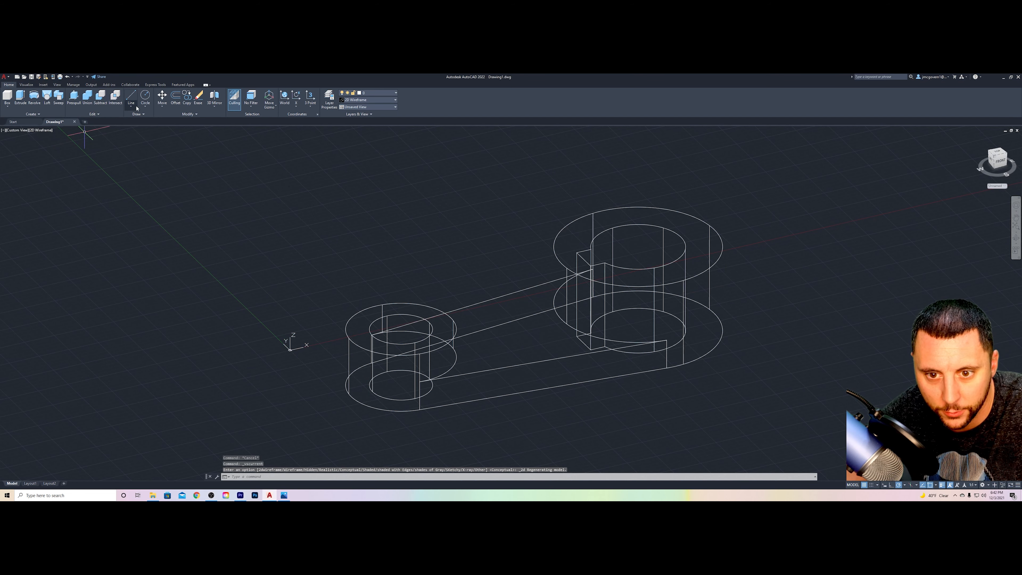
Examine the rib between the two bosses on the reference image in Photos, then return to the AutoCAD drawing
{"action": "key", "text": "alt+Tab"}
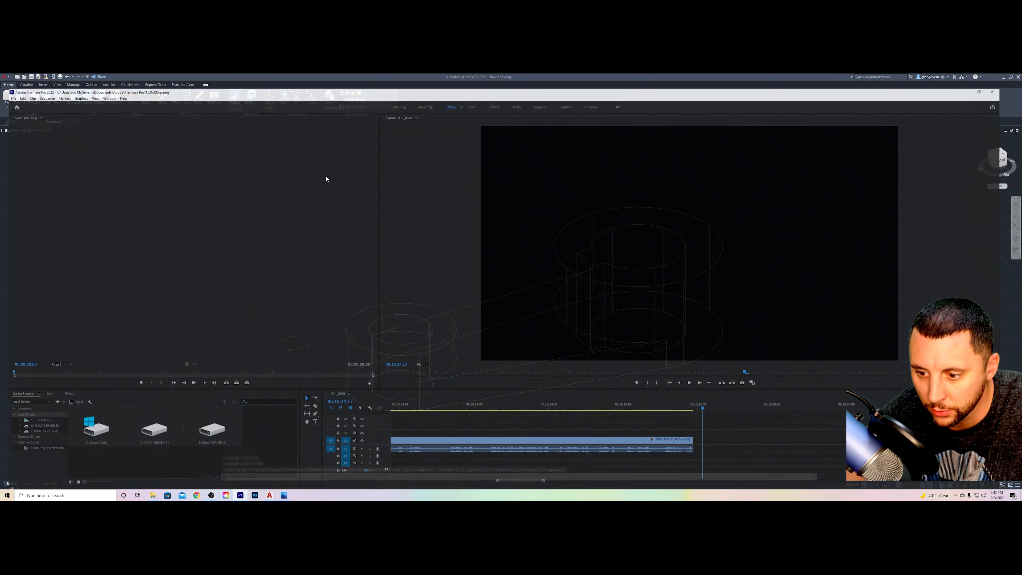
{"action": "key", "text": "alt+Tab"}
{"action": "key", "text": "alt+Tab"}
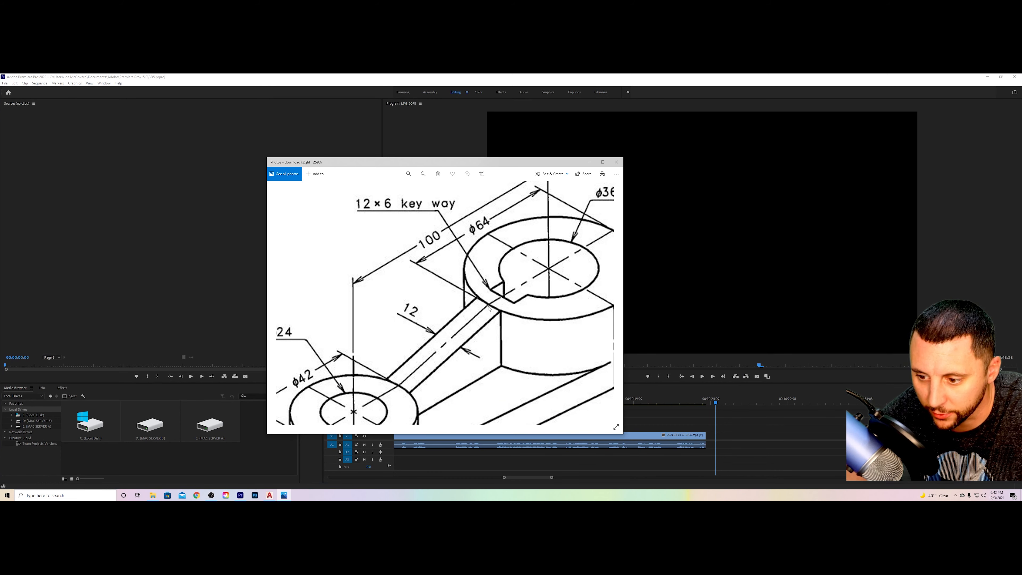
{"action": "scroll", "coordinate": [475, 298], "scroll_direction": "up", "scroll_amount": 5}
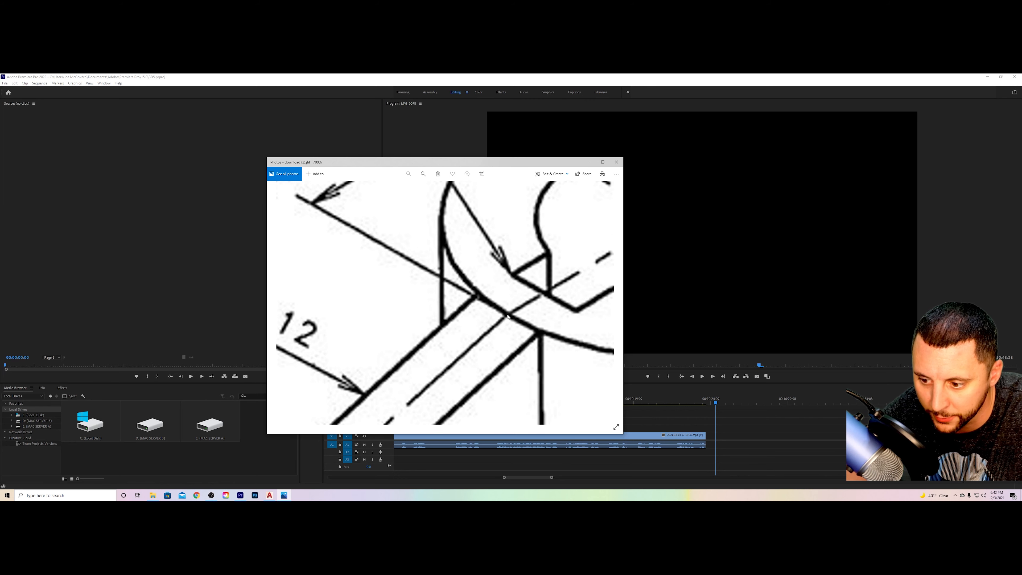
{"action": "scroll", "coordinate": [507, 316], "scroll_direction": "down", "scroll_amount": 6}
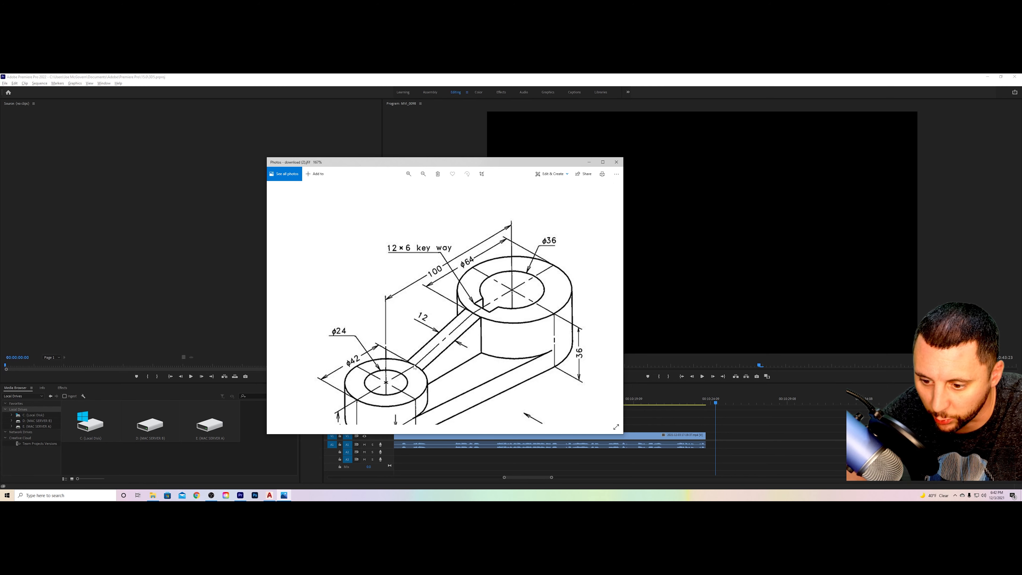
{"action": "key", "text": "alt+Tab"}
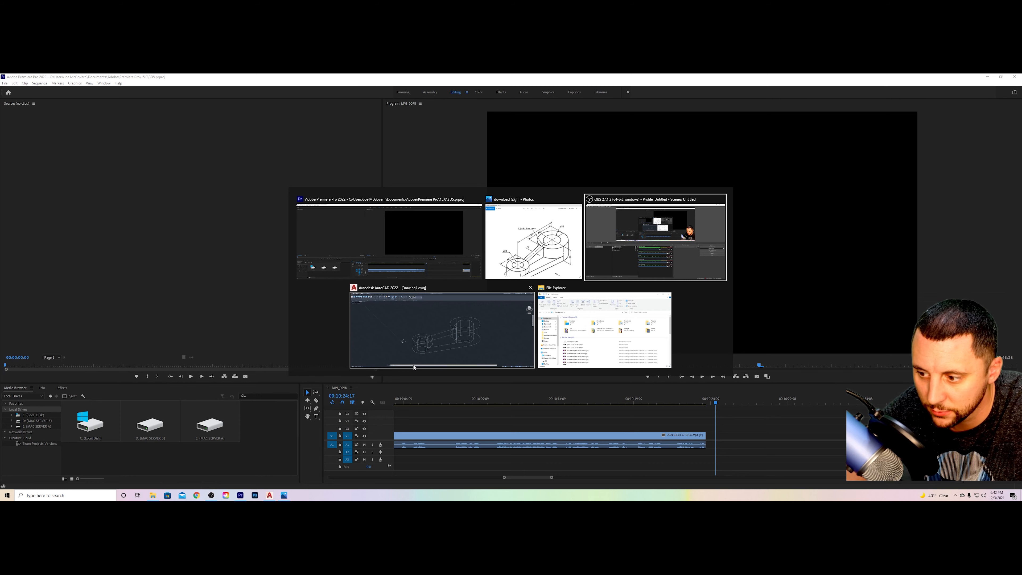
{"action": "key", "text": "alt+Tab"}
{"action": "key", "text": "alt+Tab"}
{"action": "key", "text": "alt+Tab"}
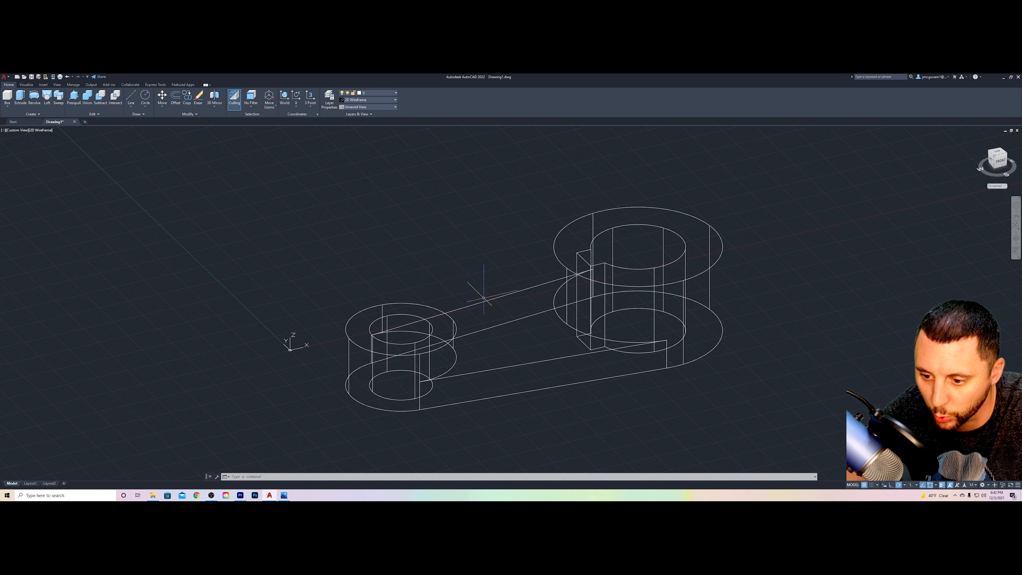
Draw a circle of radius 21 centered on the small boss at the level of the arm's upper face
{"action": "left_click", "coordinate": [130, 98]}
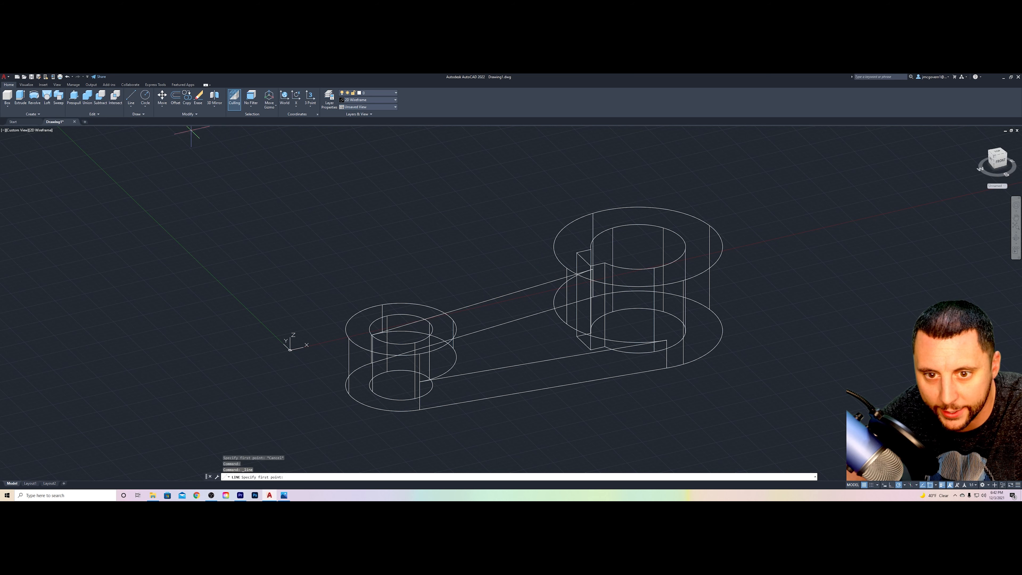
{"action": "key", "text": "Escape"}
{"action": "left_click", "coordinate": [145, 96]}
{"action": "left_click", "coordinate": [145, 96]}
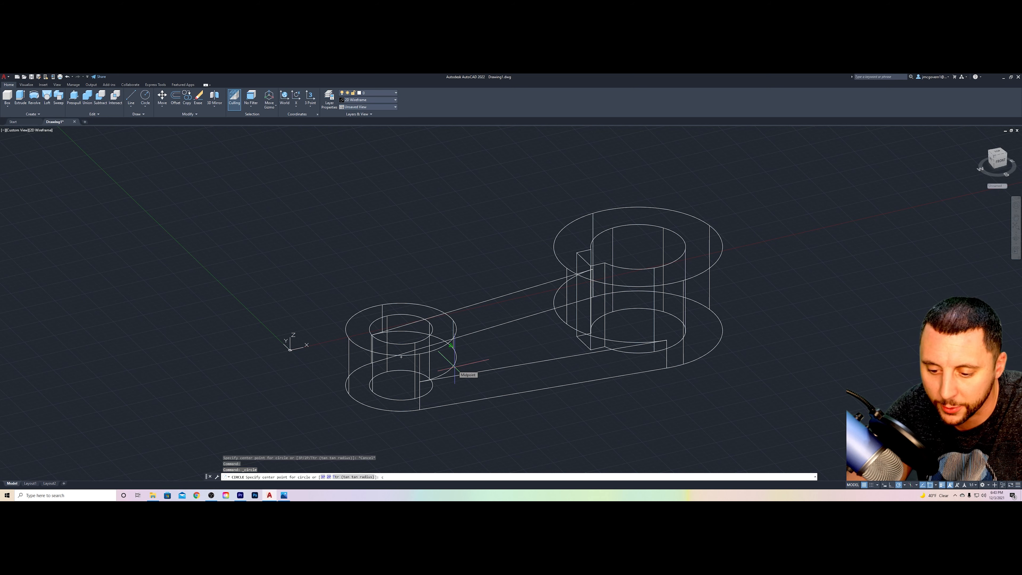
{"action": "type", "text": "n"}
{"action": "key", "text": "Return"}
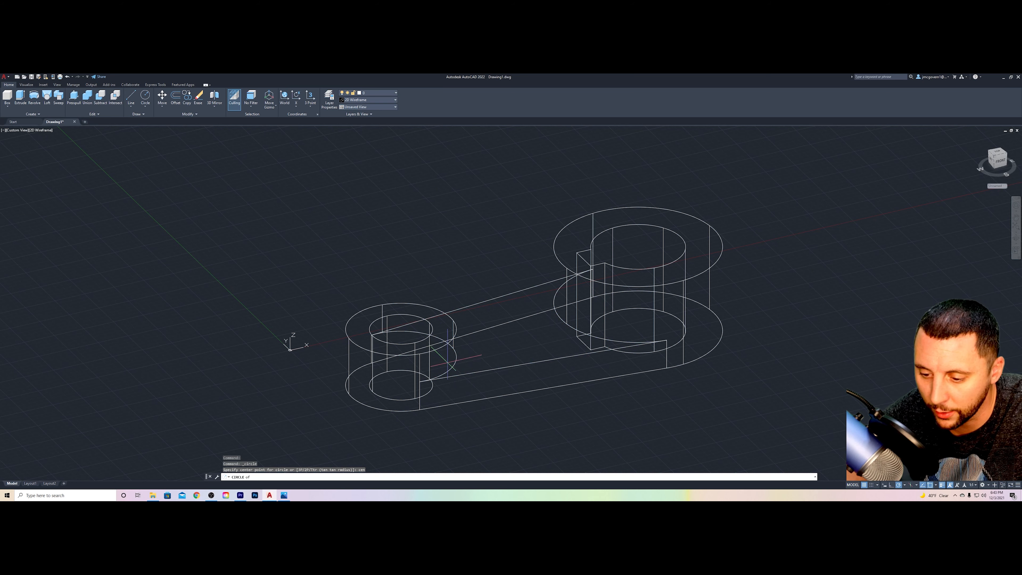
{"action": "left_click", "coordinate": [450, 364]}
{"action": "type", "text": "21"}
{"action": "key", "text": "Return"}
Draw a circle of radius 32 centered on the large boss at the level of the arm's upper face
{"action": "key", "text": "Return"}
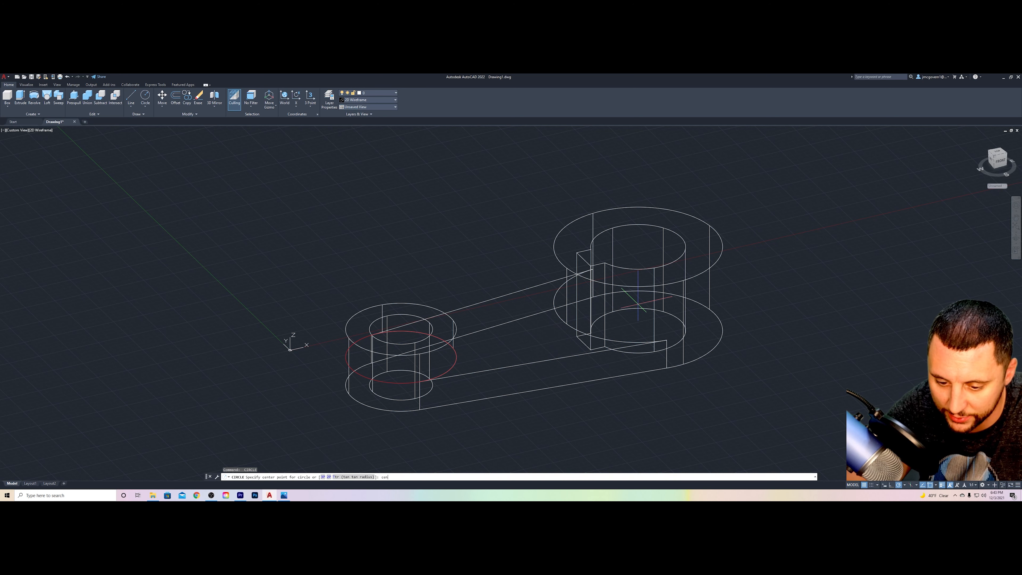
{"action": "type", "text": "cen"}
{"action": "key", "text": "Return"}
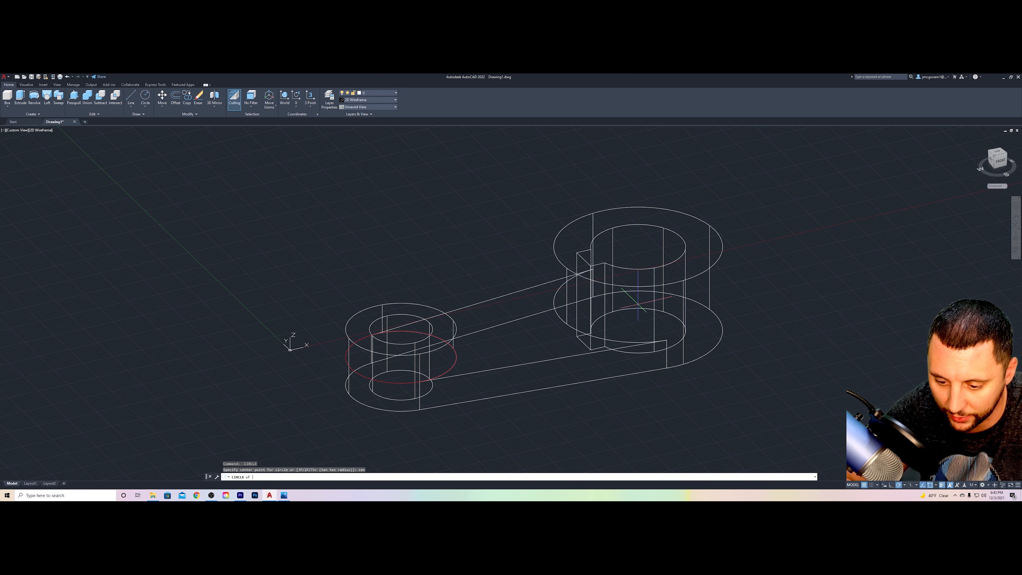
{"action": "left_click", "coordinate": [558, 318]}
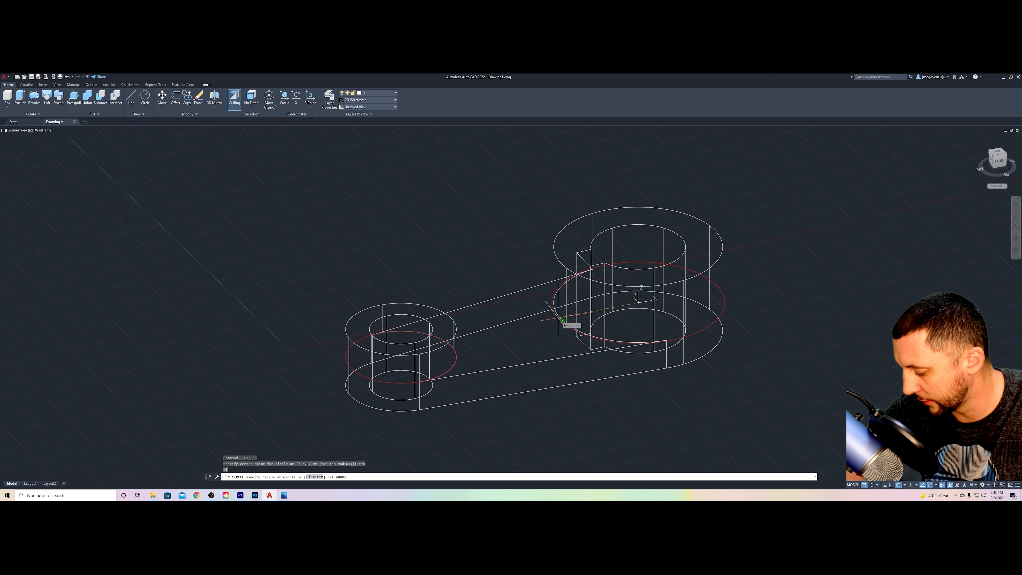
{"action": "type", "text": "32"}
{"action": "key", "text": "Return"}
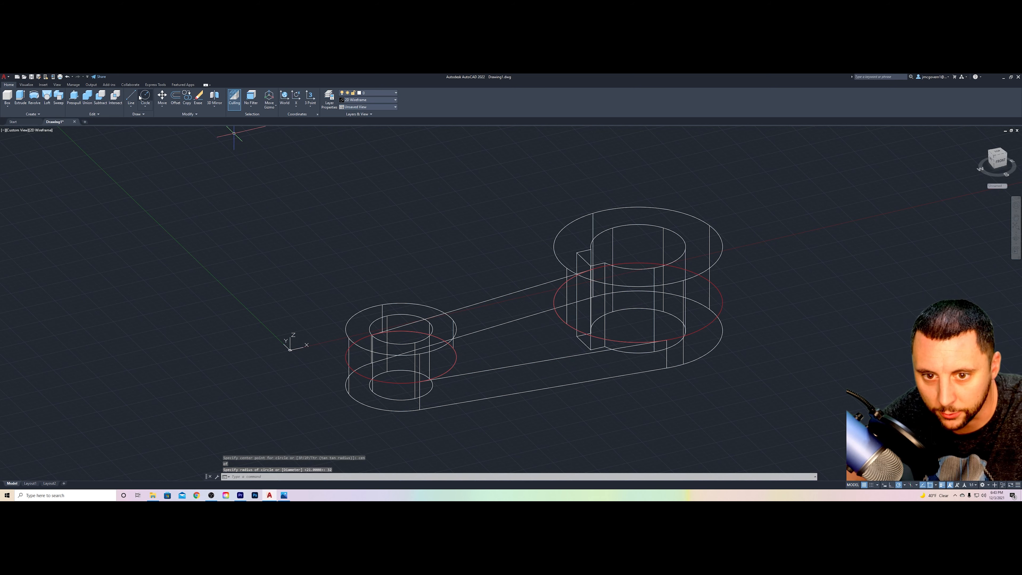
Copy the red circle on the small boss 12 straight up to the boss's top edge
{"action": "left_click", "coordinate": [455, 358]}
{"action": "type", "text": "copy"}
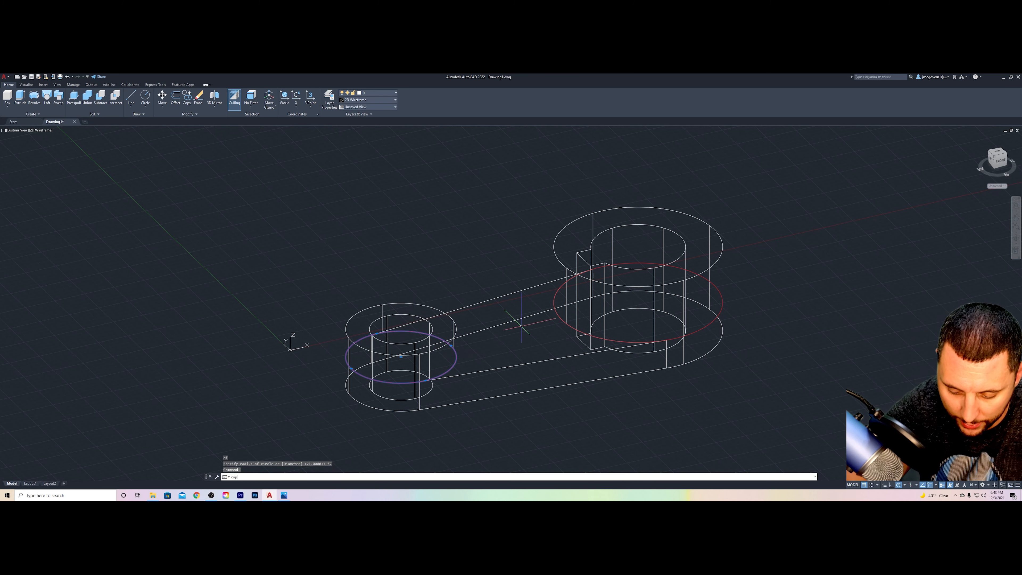
{"action": "key", "text": "Return"}
{"action": "left_click", "coordinate": [490, 291]}
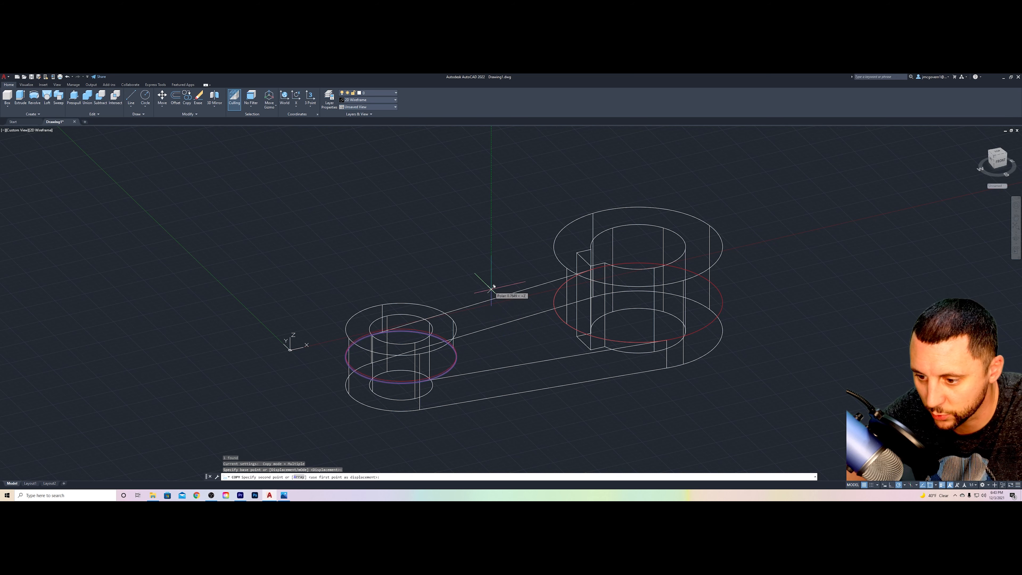
{"action": "type", "text": "12"}
{"action": "key", "text": "Return"}
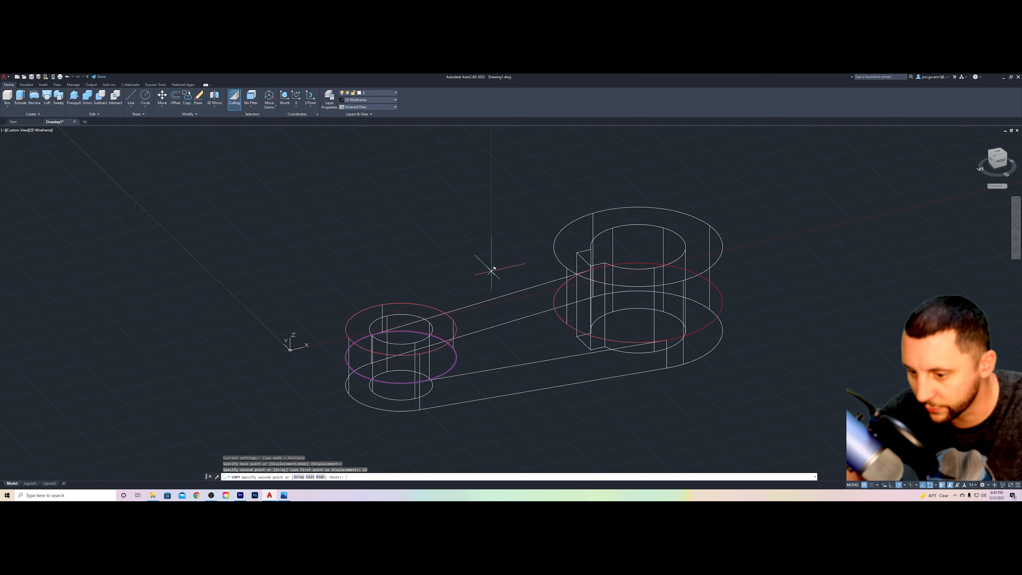
{"action": "key", "text": "Return"}
Copy the red circle on the large boss 24 straight up to the boss's top edge
{"action": "left_click", "coordinate": [559, 317]}
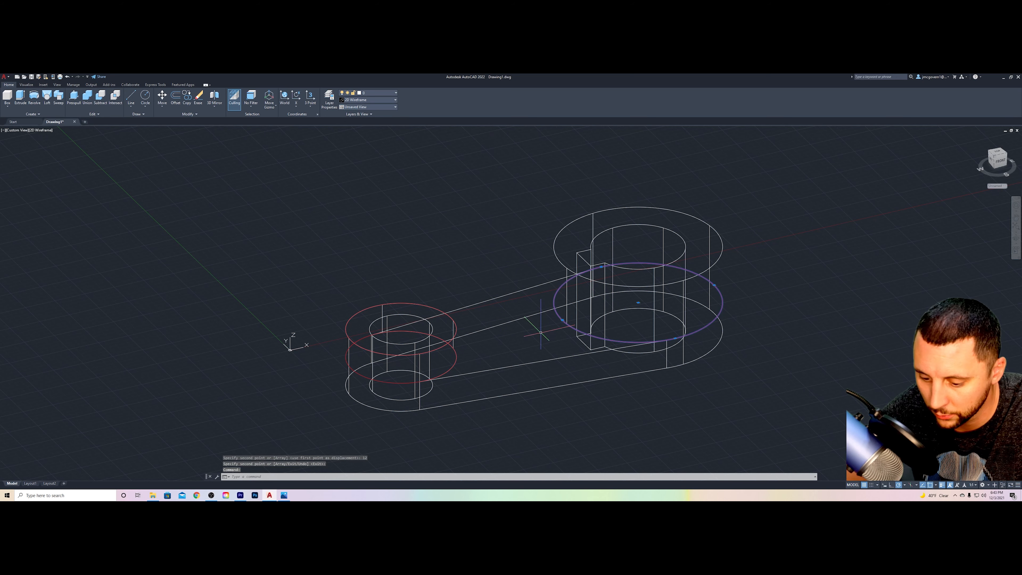
{"action": "type", "text": "copy"}
{"action": "key", "text": "Return"}
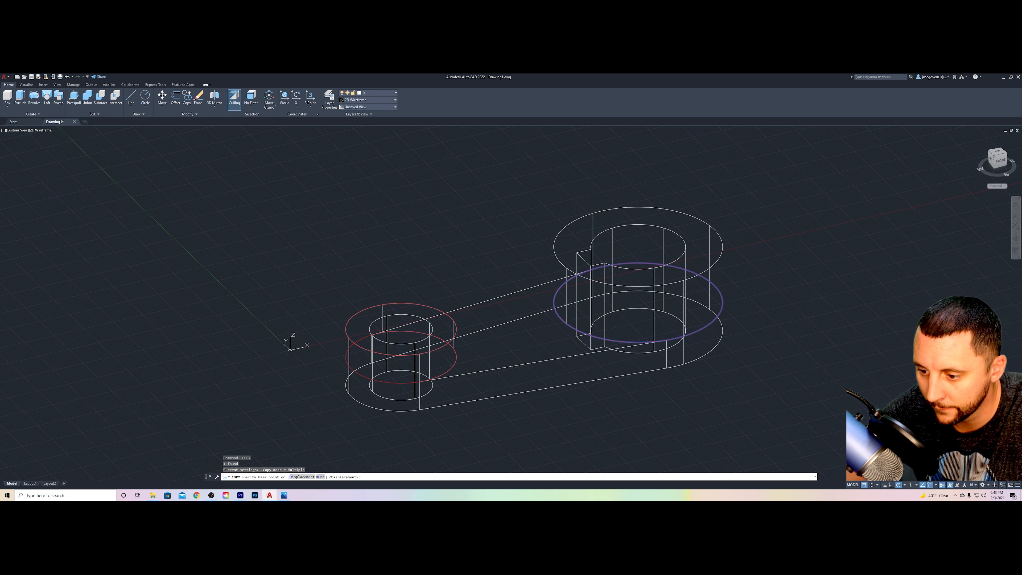
{"action": "left_click", "coordinate": [539, 334]}
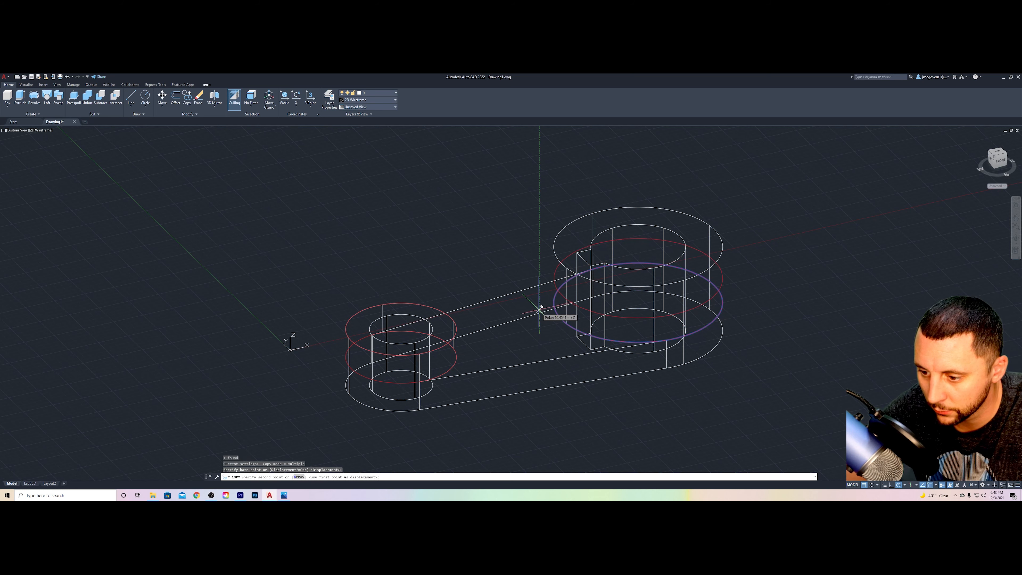
{"action": "type", "text": "24"}
{"action": "key", "text": "Return"}
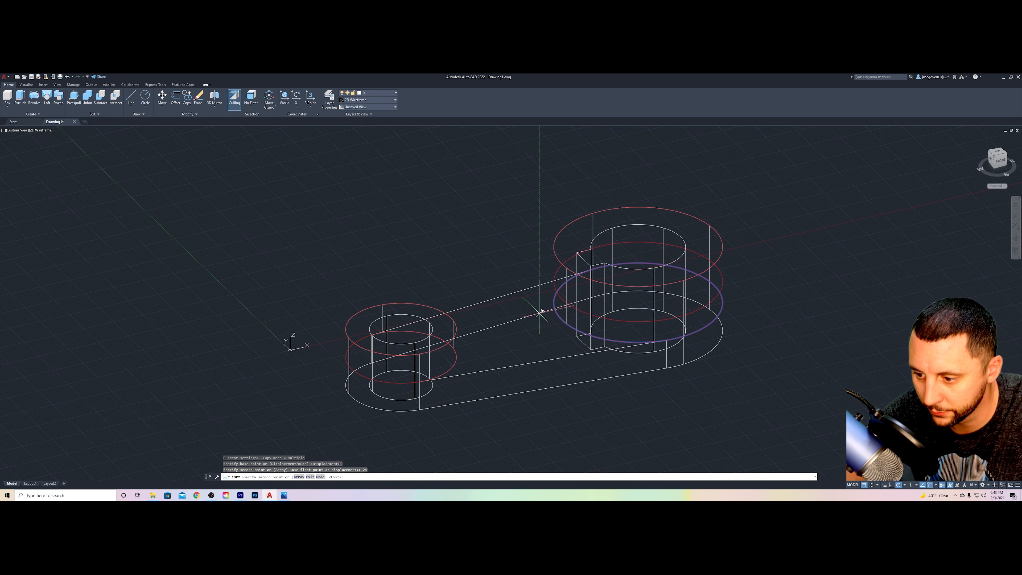
{"action": "key", "text": "Escape"}
Draw a straight centre line between the facing edges of the two boss circles at the level of the arm's upper face
{"action": "left_click", "coordinate": [131, 96]}
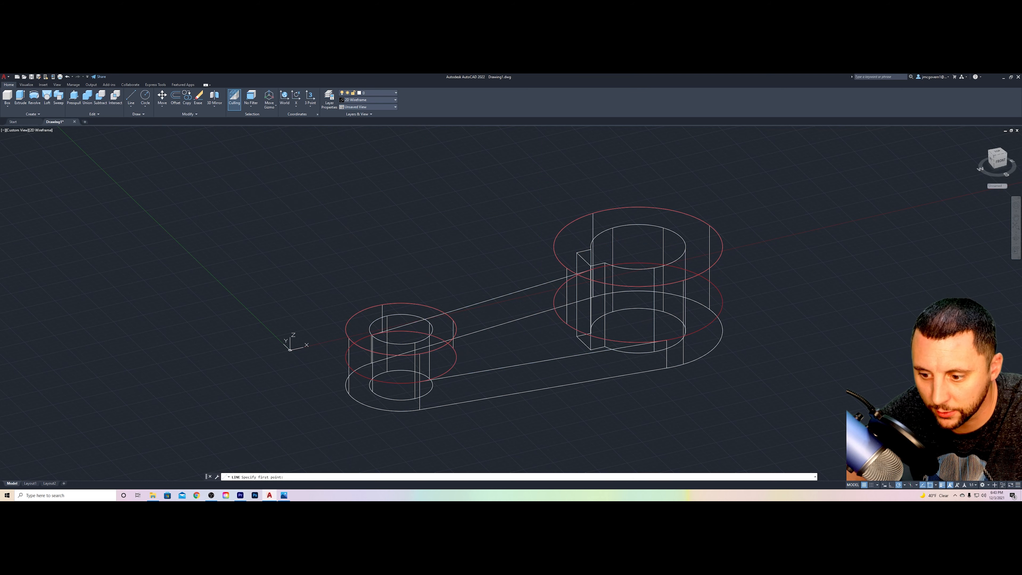
{"action": "scroll", "coordinate": [450, 342], "scroll_direction": "up", "scroll_amount": 8}
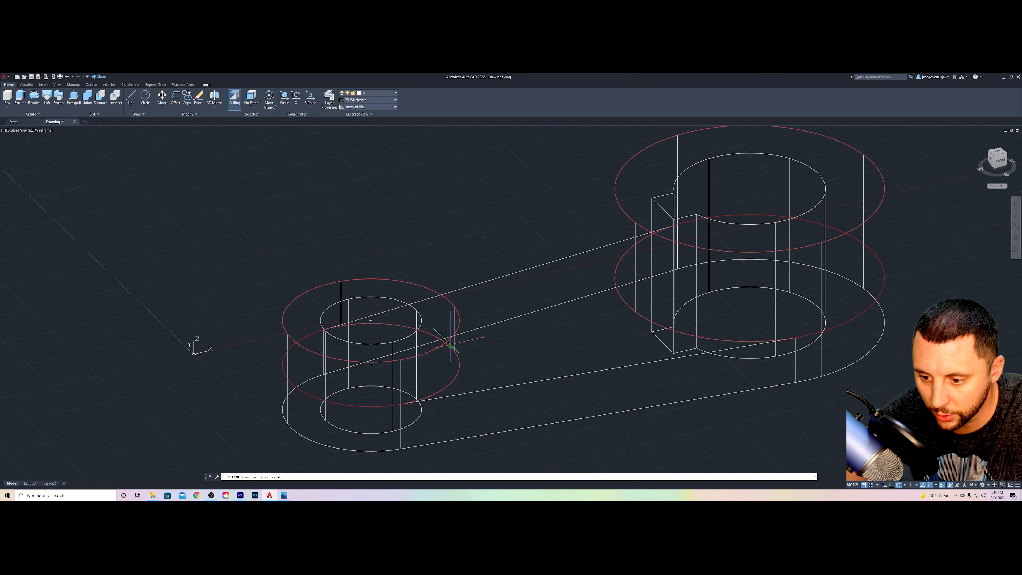
{"action": "scroll", "coordinate": [450, 343], "scroll_direction": "down", "scroll_amount": 2}
{"action": "scroll", "coordinate": [456, 393], "scroll_direction": "down", "scroll_amount": 2}
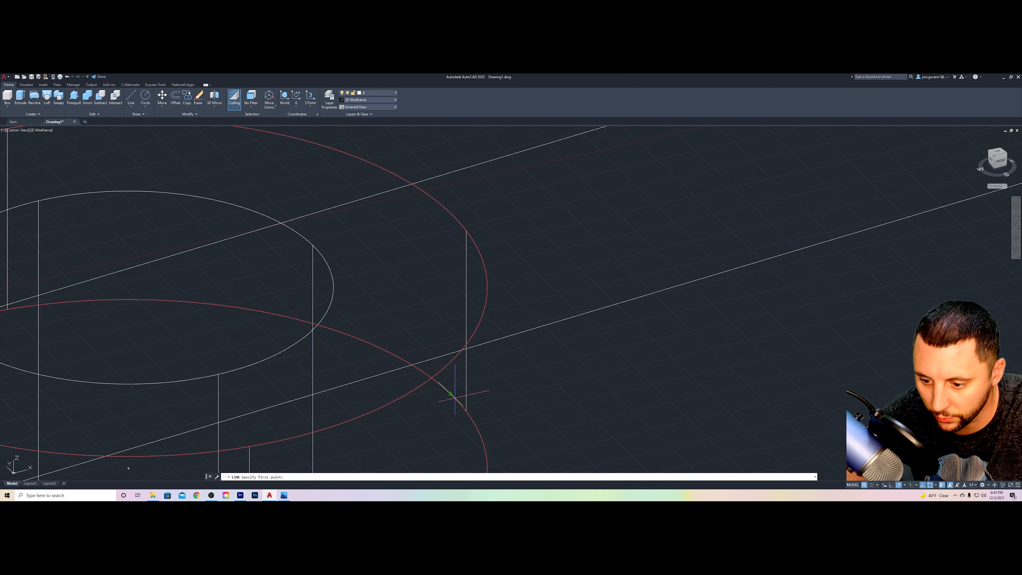
{"action": "left_click", "coordinate": [451, 393]}
{"action": "scroll", "coordinate": [450, 393], "scroll_direction": "down", "scroll_amount": 3}
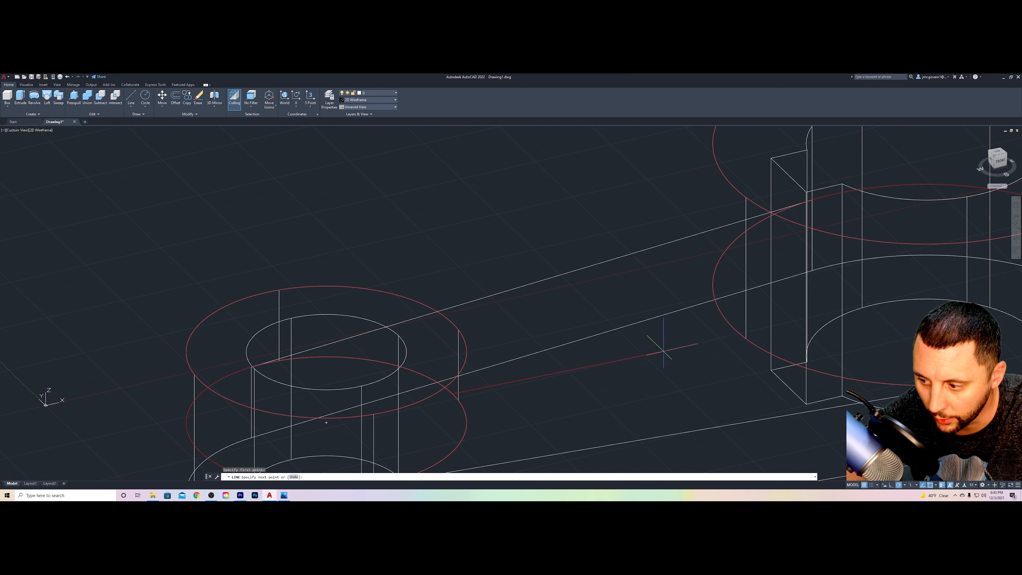
{"action": "left_click", "coordinate": [734, 328]}
{"action": "key", "text": "Return"}
{"action": "key", "text": "Return"}
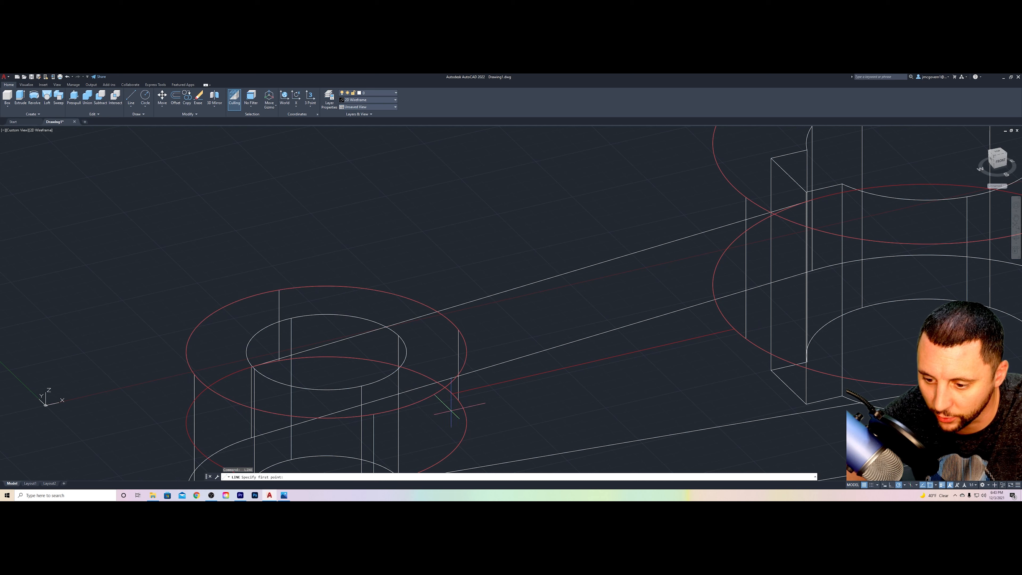
{"action": "left_click", "coordinate": [326, 422]}
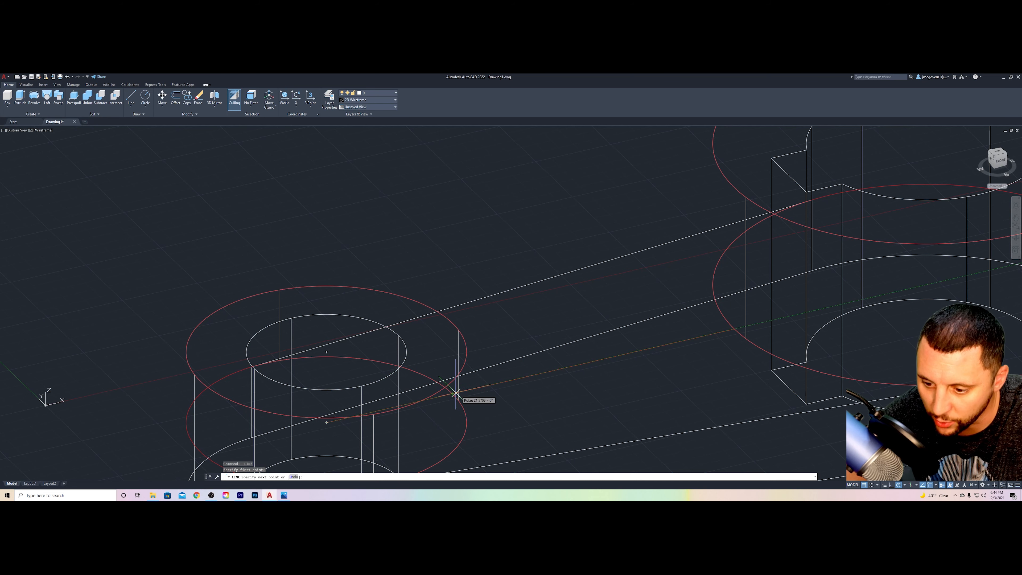
{"action": "key", "text": "Escape"}
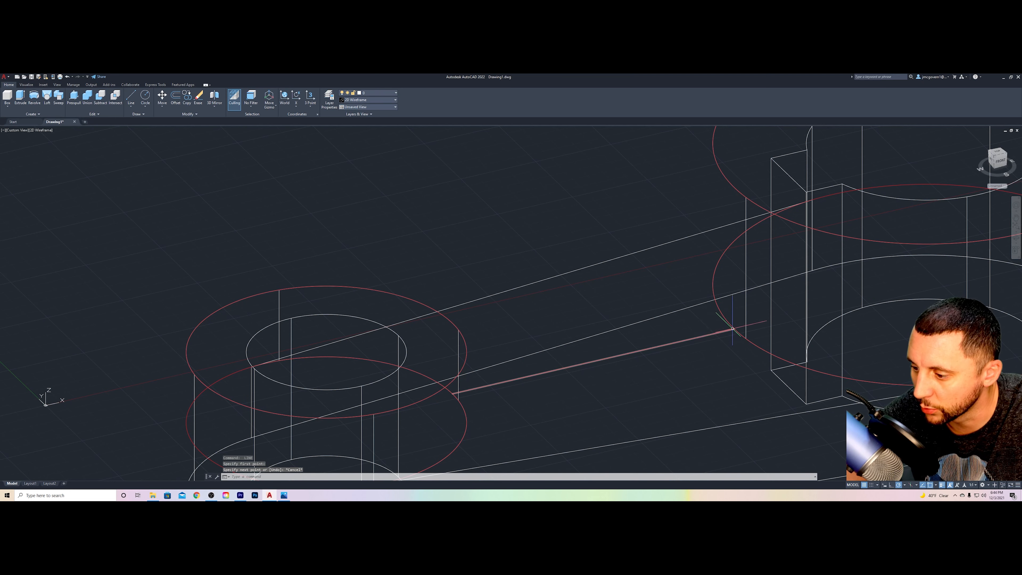
{"action": "key", "text": "Escape"}
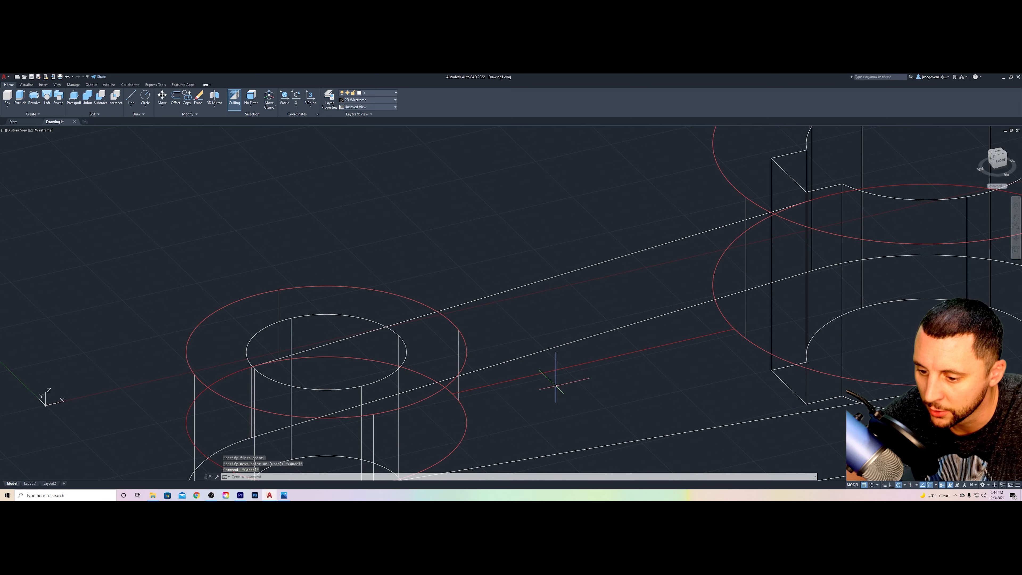
In the top view, offset the centre line between the bosses by 6 toward the lower side of the arm
{"action": "middle_click_drag", "start_coordinate": [541, 387], "coordinate": [529, 406], "text": "shift"}
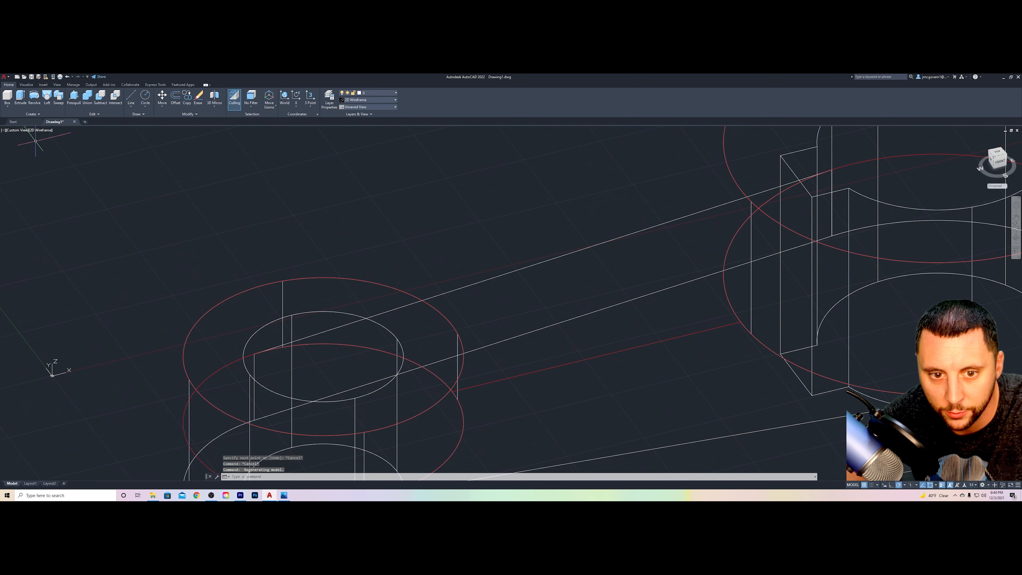
{"action": "left_click", "coordinate": [18, 131]}
{"action": "left_click", "coordinate": [27, 146]}
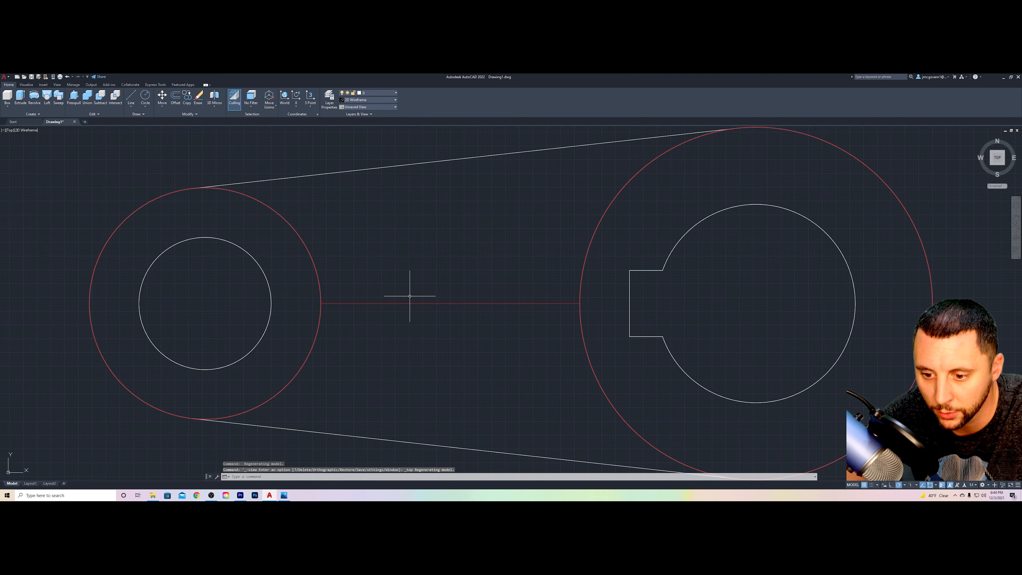
{"action": "left_click", "coordinate": [179, 104]}
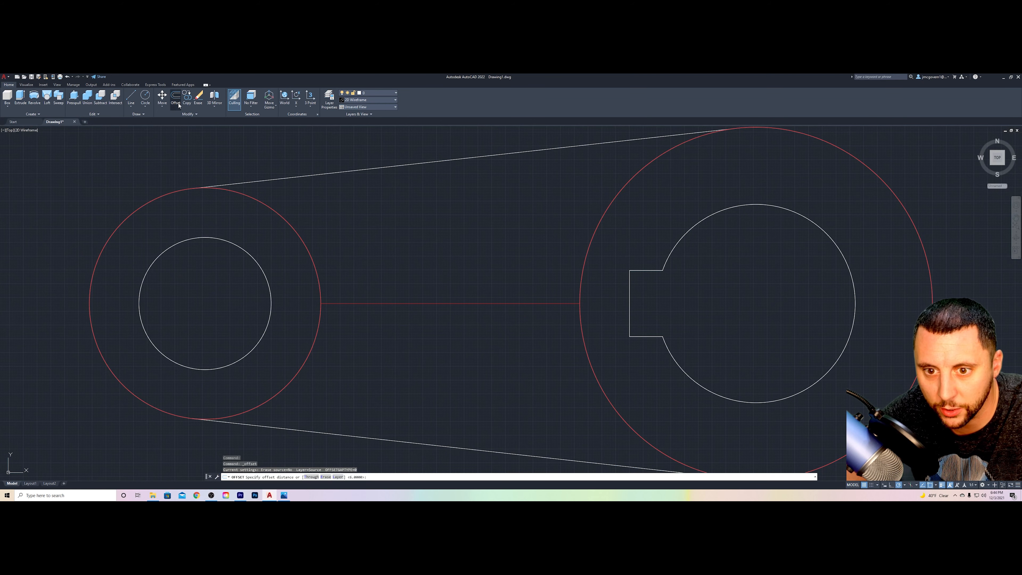
{"action": "key", "text": "Return"}
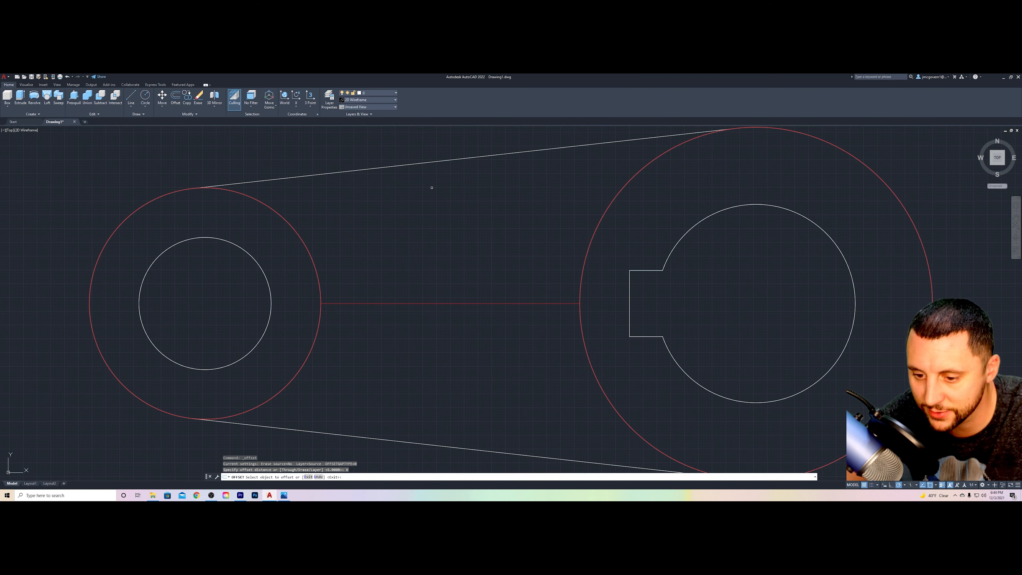
{"action": "left_click", "coordinate": [415, 304]}
{"action": "left_click", "coordinate": [414, 305]}
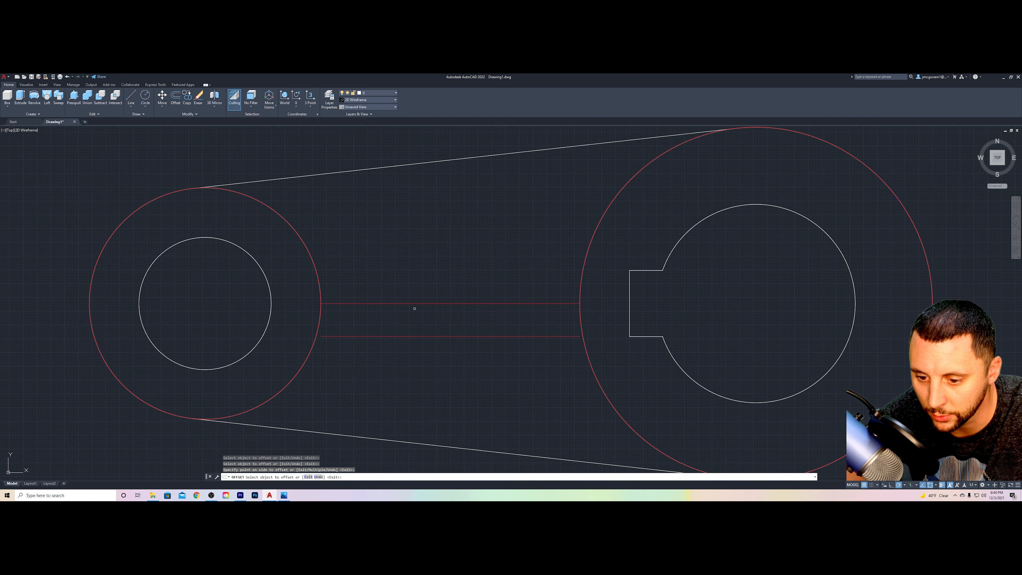
{"action": "scroll", "coordinate": [332, 340], "scroll_direction": "up", "scroll_amount": 6}
{"action": "scroll", "coordinate": [323, 318], "scroll_direction": "down", "scroll_amount": 4}
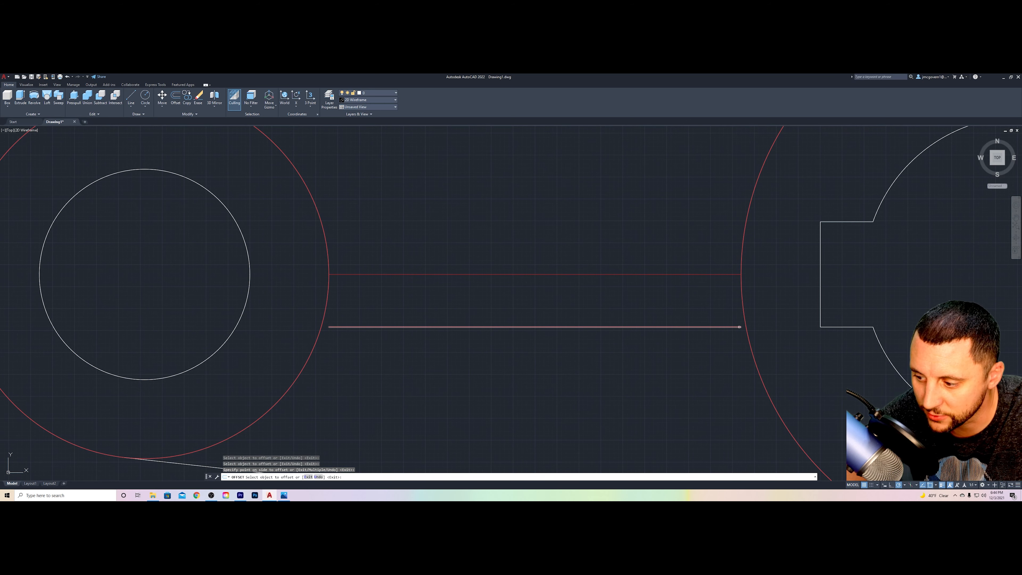
{"action": "key", "text": "Escape"}
Extend both ends of the offset line to the small and large boss circles
{"action": "type", "text": "ex"}
{"action": "key", "text": "Return"}
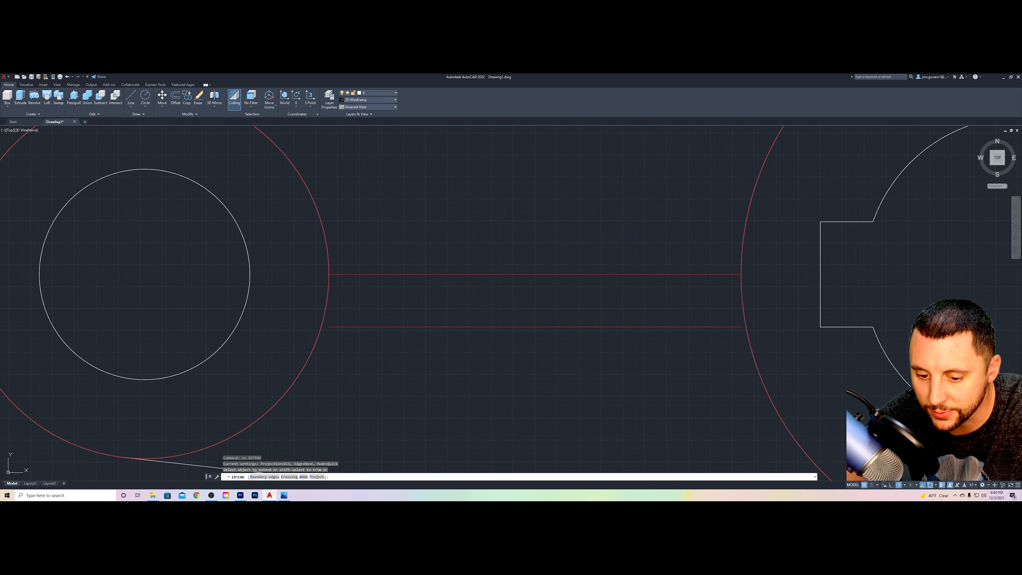
{"action": "middle_click_drag", "start_coordinate": [432, 338], "coordinate": [371, 304], "text": "shift"}
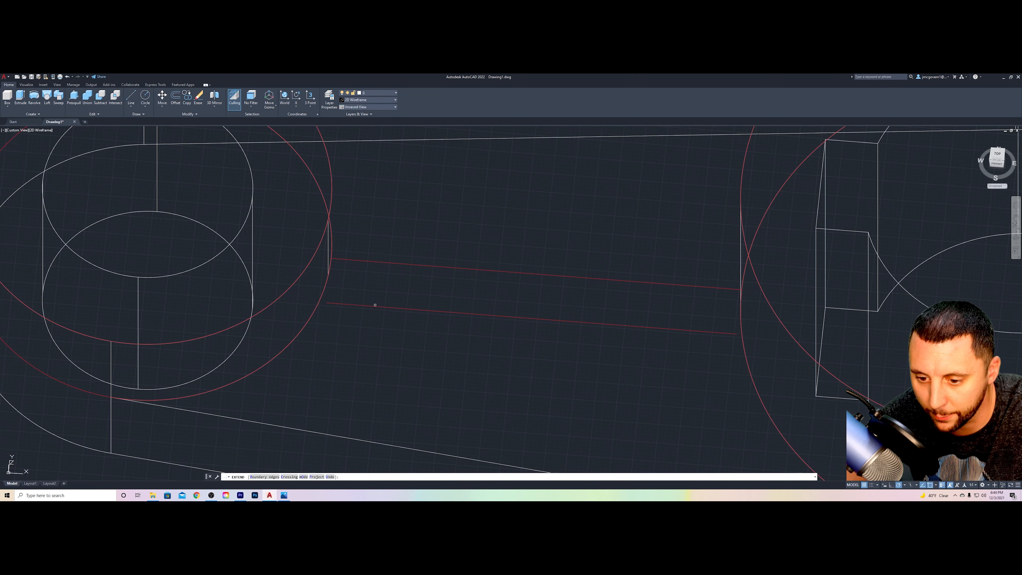
{"action": "left_click", "coordinate": [340, 303]}
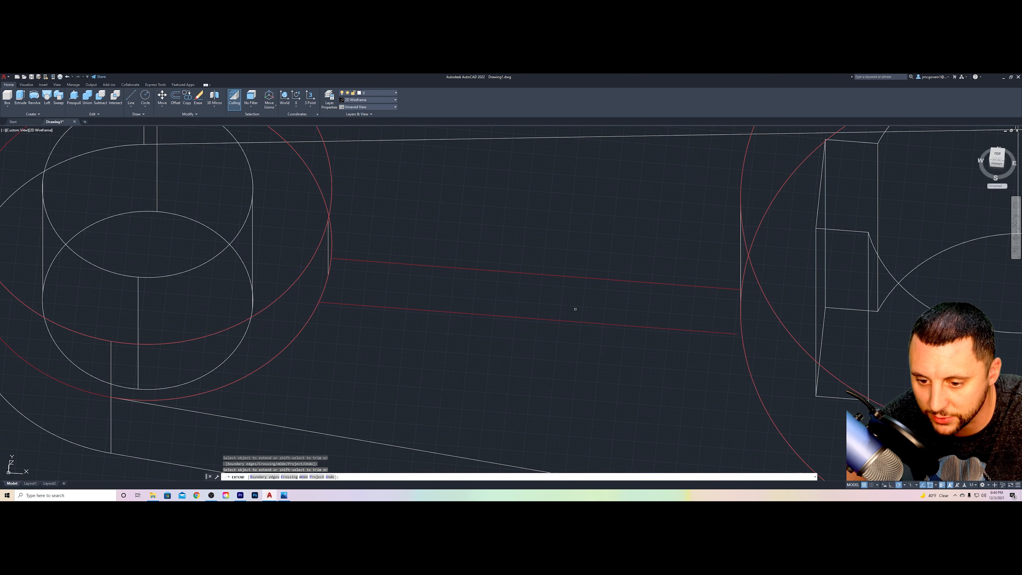
{"action": "left_click", "coordinate": [705, 330]}
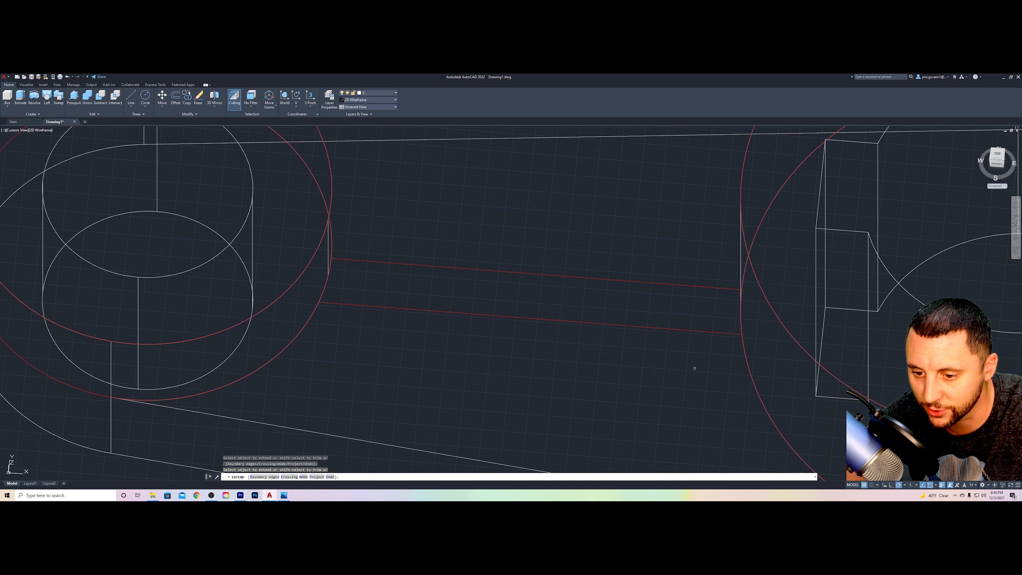
{"action": "left_click", "coordinate": [784, 183]}
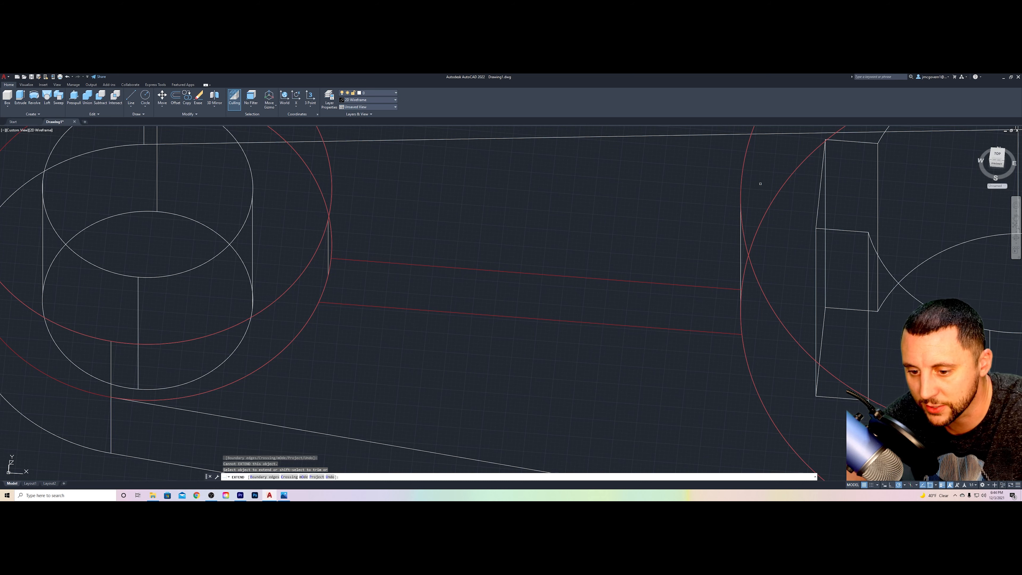
Draw a vertical line 12 high from the offset line's end at the small boss
{"action": "double_click", "coordinate": [130, 96]}
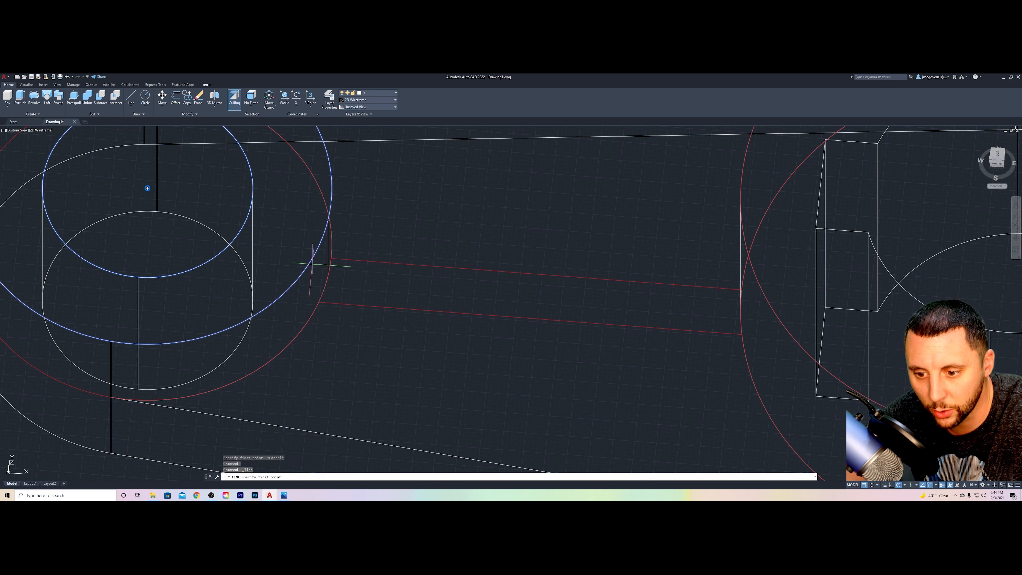
{"action": "left_click", "coordinate": [319, 303]}
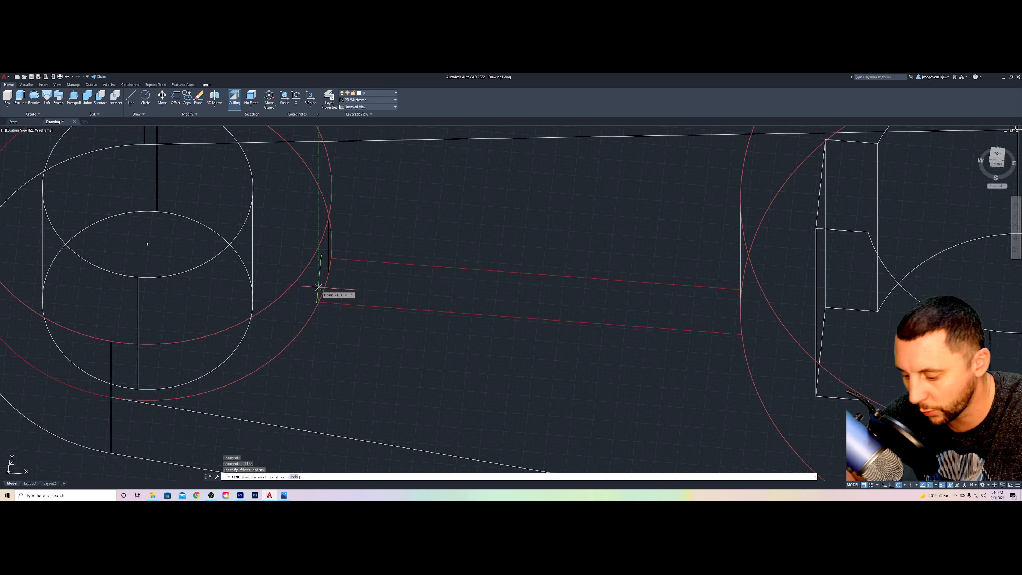
{"action": "type", "text": "12"}
{"action": "key", "text": "Return"}
{"action": "key", "text": "Return"}
Draw a vertical line 24 high from the offset line's end at the large boss
{"action": "key", "text": "Return"}
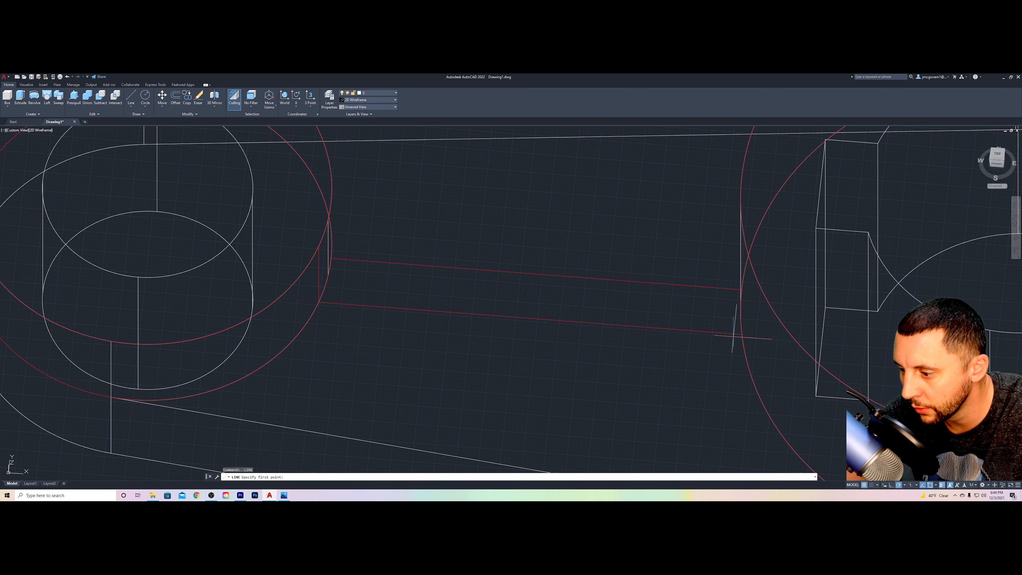
{"action": "left_click", "coordinate": [739, 333]}
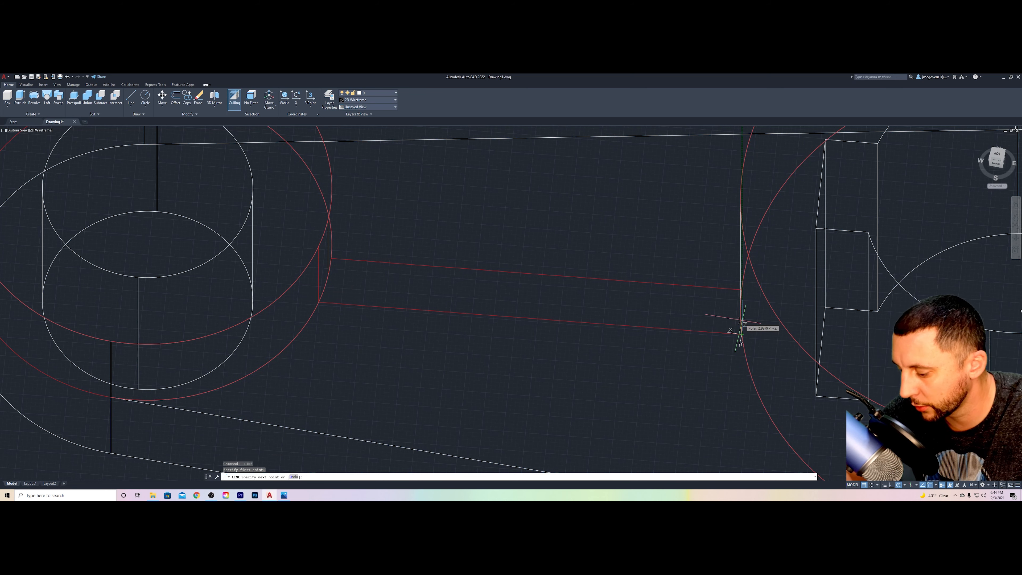
{"action": "key", "text": "Return"}
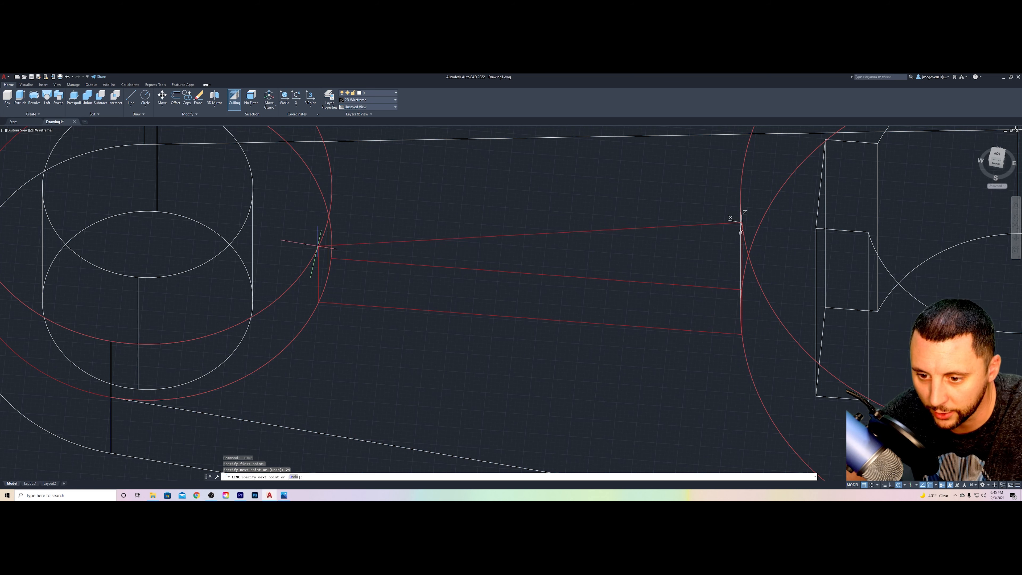
{"action": "key", "text": "Return"}
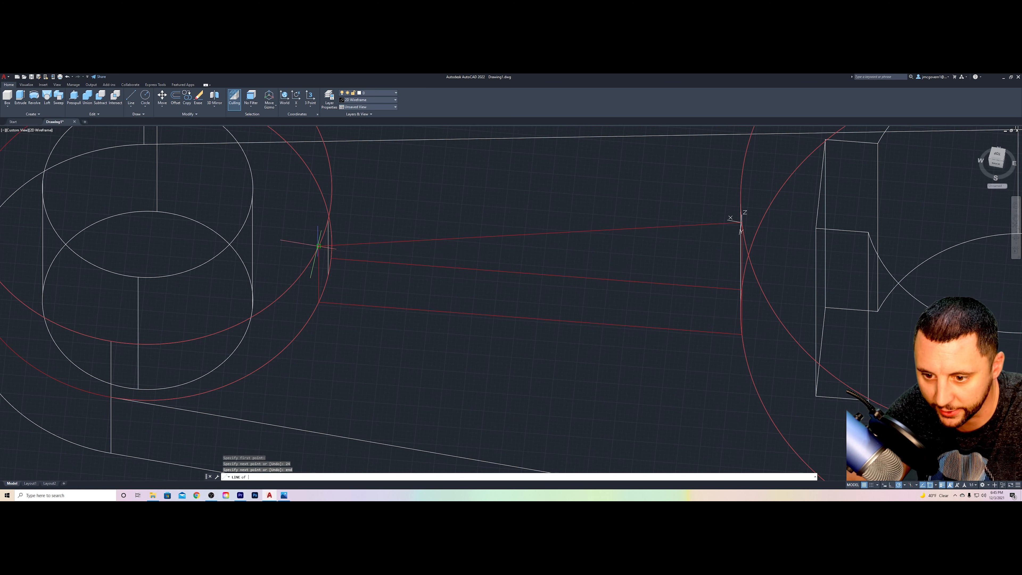
{"action": "key", "text": "Escape"}
Delete the centre line between the bosses and the red construction circles on both bosses
{"action": "left_click", "coordinate": [410, 263]}
{"action": "left_click", "coordinate": [388, 276]}
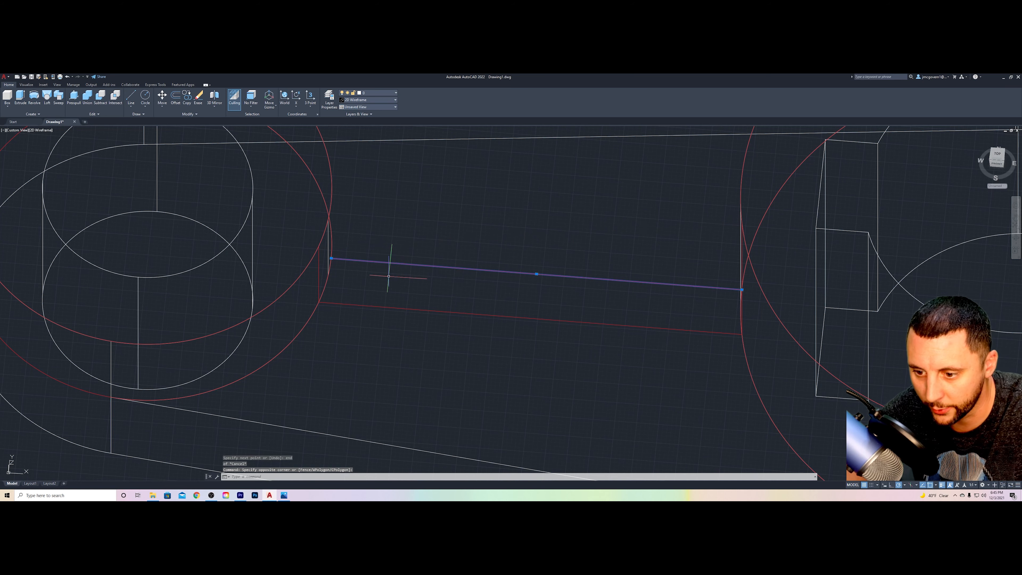
{"action": "key", "text": "Delete"}
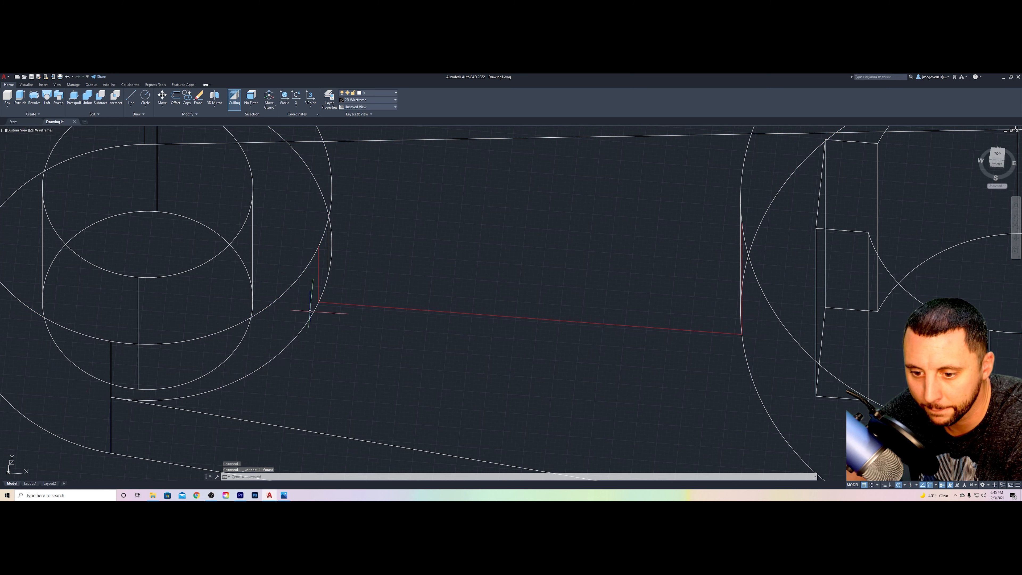
Draw a sloping line connecting the upper ends of the two vertical lines to close the rib profile
{"action": "left_click", "coordinate": [130, 96]}
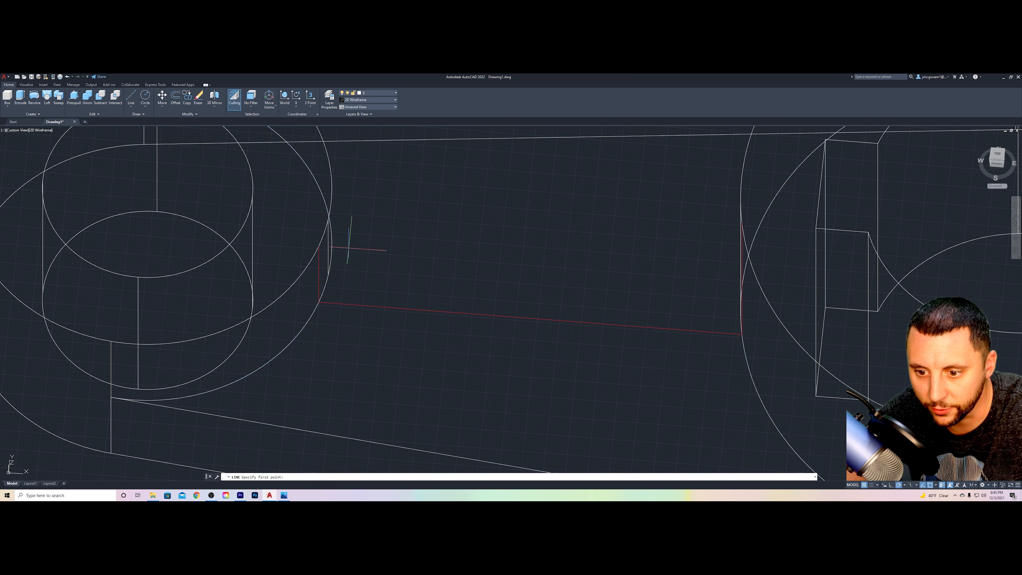
{"action": "left_click", "coordinate": [319, 246]}
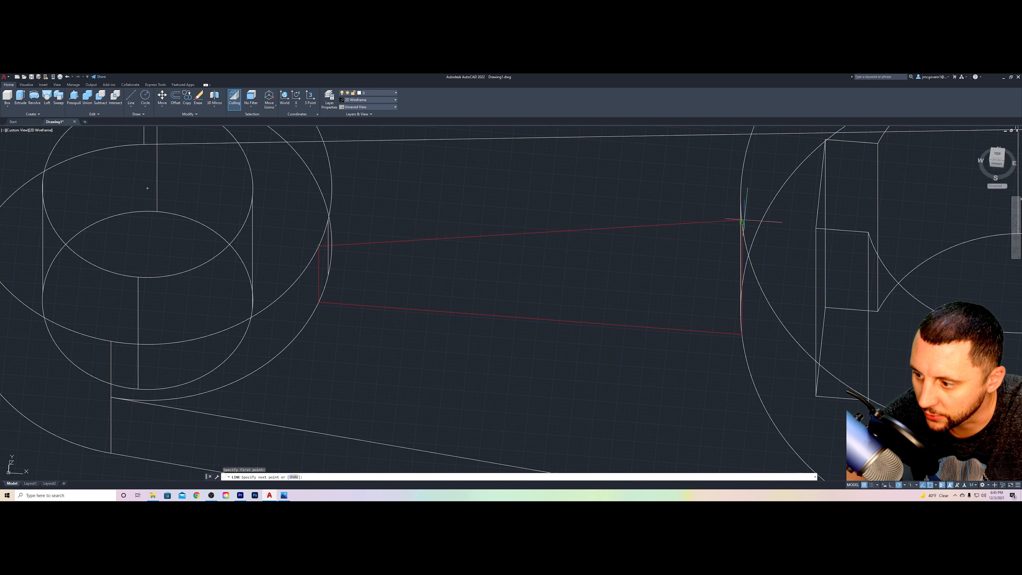
{"action": "key", "text": "Escape"}
Join the four red rib lines into a single closed polyline
{"action": "scroll", "coordinate": [624, 242], "scroll_direction": "down", "scroll_amount": 3}
{"action": "left_click", "coordinate": [462, 238]}
{"action": "left_click", "coordinate": [654, 276]}
{"action": "type", "text": "join"}
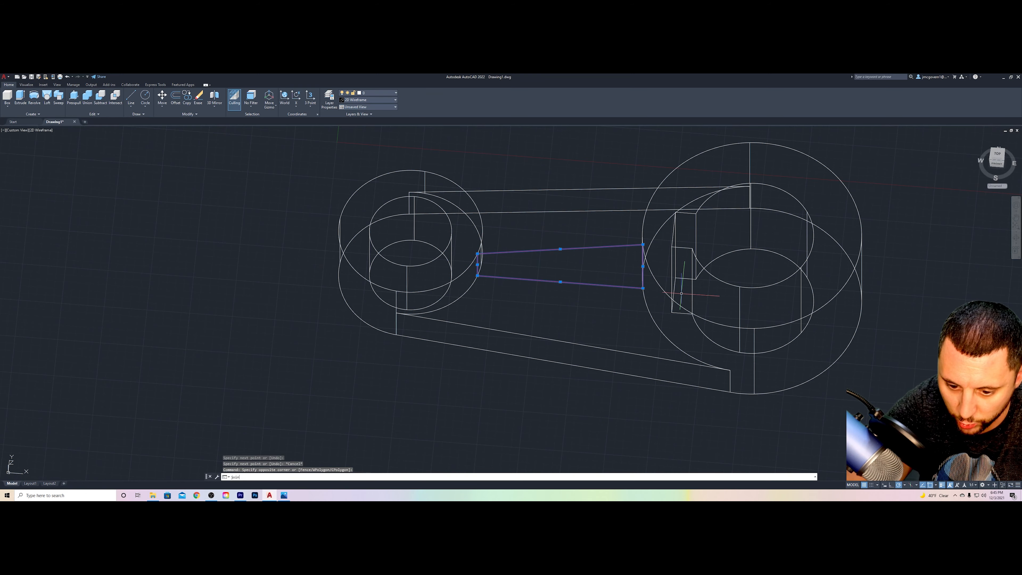
{"action": "key", "text": "Return"}
Extrude the closed rib profile 12 across the lever's web to form the solid rib between the two bosses
{"action": "middle_click_drag", "start_coordinate": [681, 293], "coordinate": [664, 327], "text": "shift"}
{"action": "left_click", "coordinate": [592, 295]}
{"action": "left_click", "coordinate": [564, 261]}
{"action": "type", "text": "ex"}
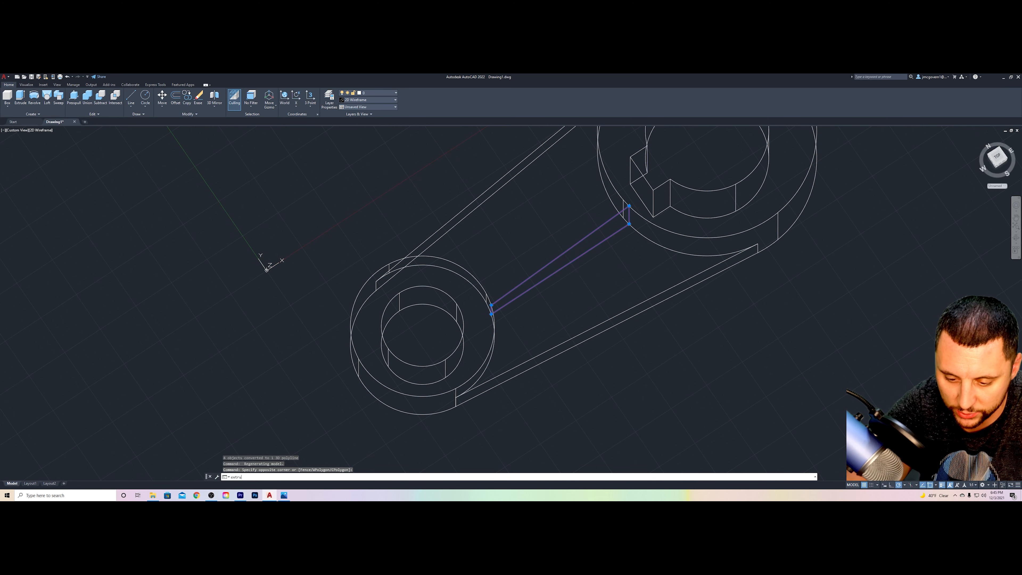
{"action": "type", "text": "tru"}
{"action": "key", "text": "Return"}
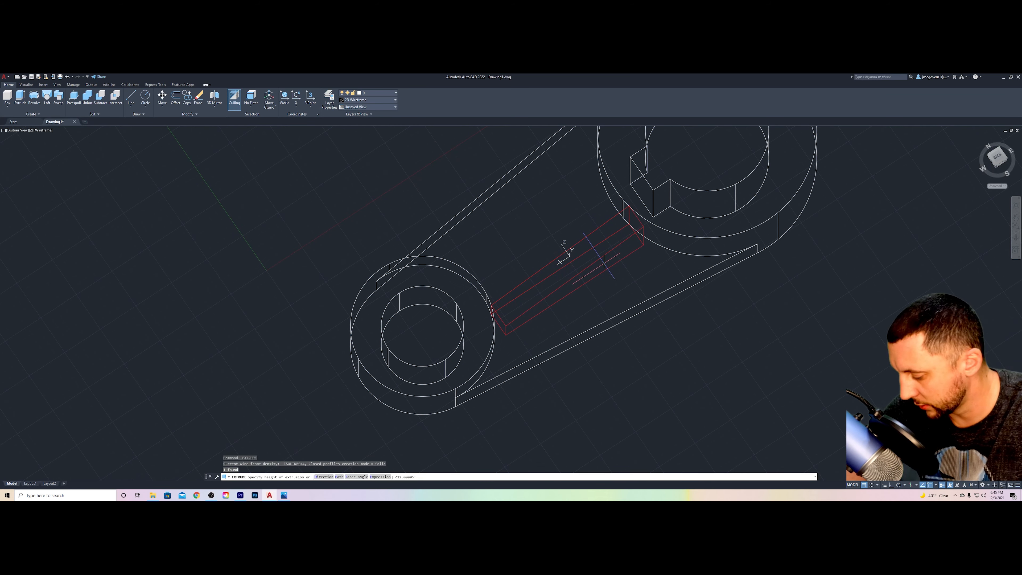
{"action": "type", "text": "12"}
{"action": "key", "text": "Return"}
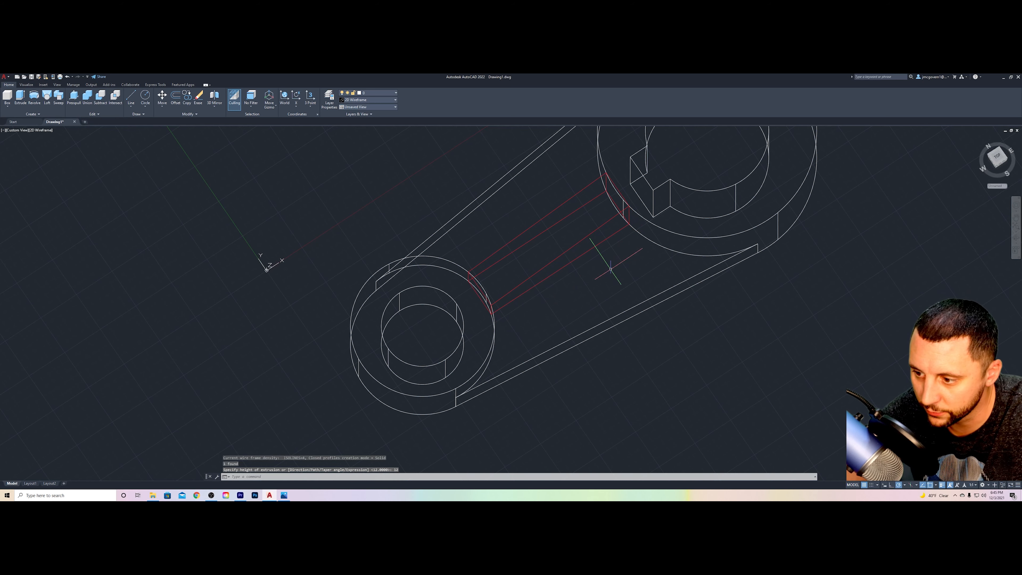
Check the lever's reference drawing in Photos and return to AutoCAD
{"action": "key", "text": "alt+Tab"}
{"action": "key", "text": "Tab"}
{"action": "key", "text": "Tab"}
{"action": "key", "text": "alt+Tab"}
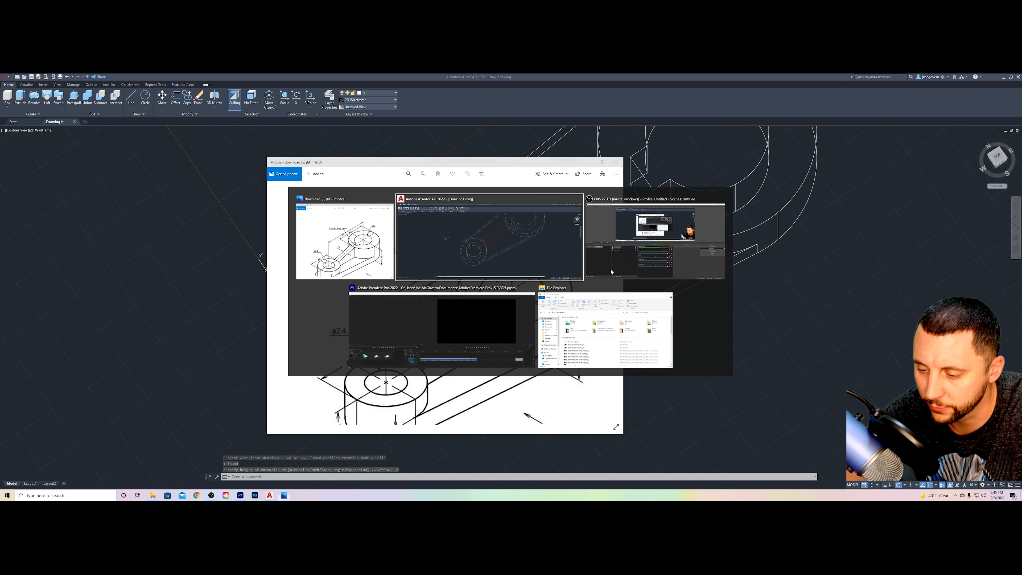
{"action": "key", "text": "Tab"}
{"action": "key", "text": "Tab"}
{"action": "key", "text": "Tab"}
{"action": "key", "text": "Tab"}
{"action": "key", "text": "Tab"}
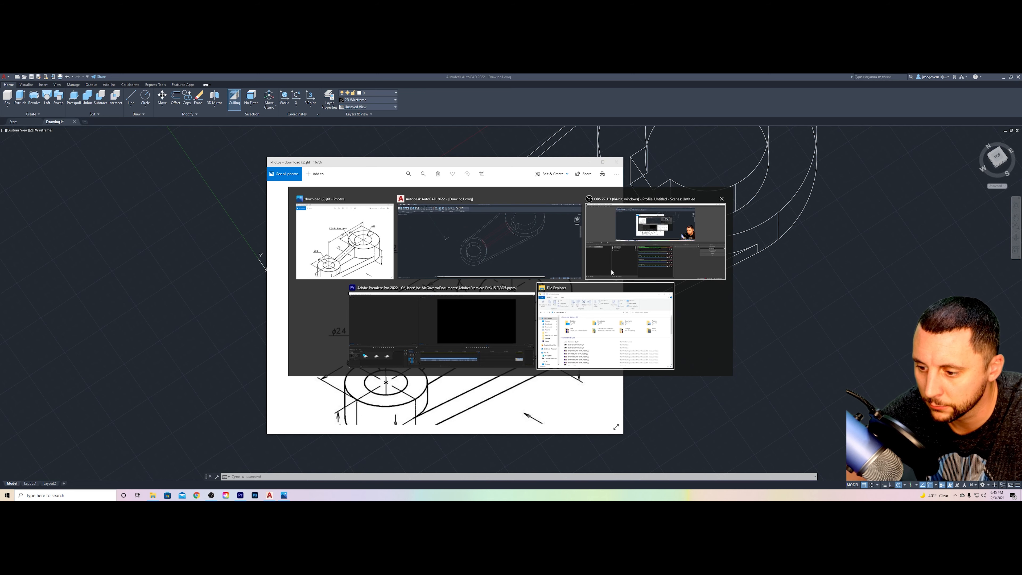
Display the lever model in the Conceptual visual style
{"action": "middle_click_drag", "start_coordinate": [609, 292], "coordinate": [641, 240], "text": "shift"}
{"action": "left_click", "coordinate": [44, 131]}
{"action": "left_click", "coordinate": [60, 149]}
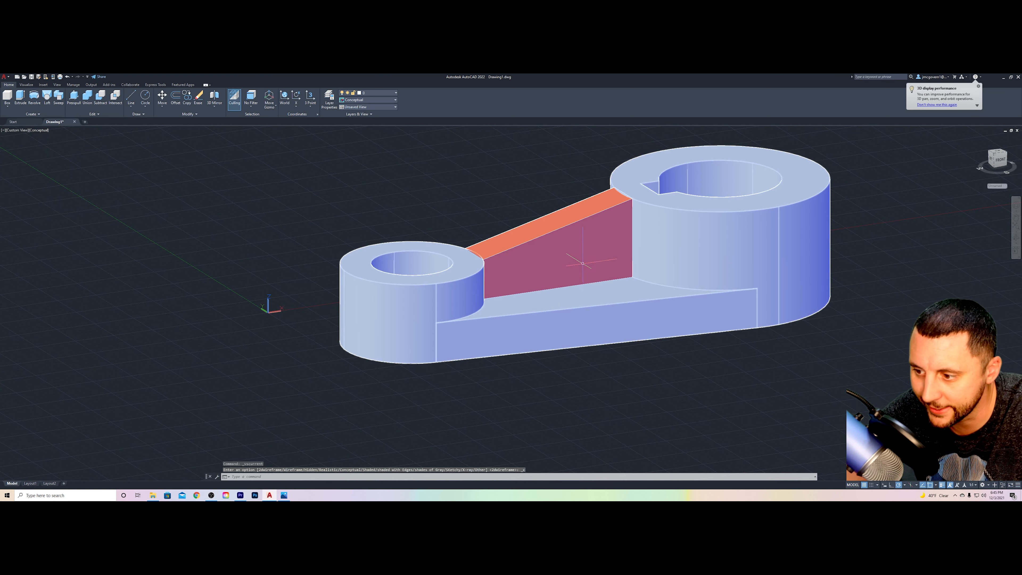
Union the red rib with the lever body into a single solid
{"action": "type", "text": "union"}
{"action": "key", "text": "Return"}
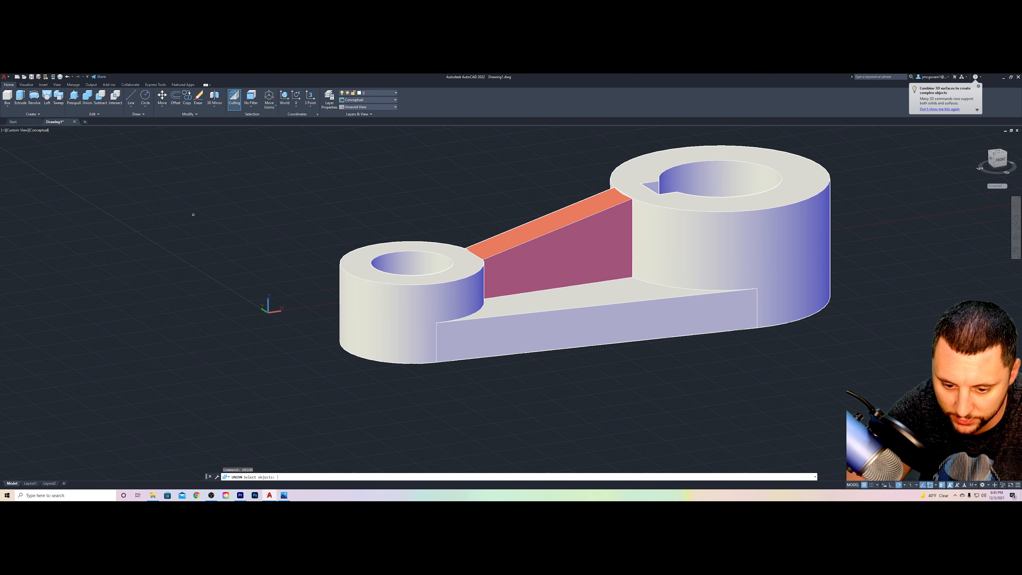
{"action": "left_click", "coordinate": [661, 387]}
{"action": "left_click", "coordinate": [433, 231]}
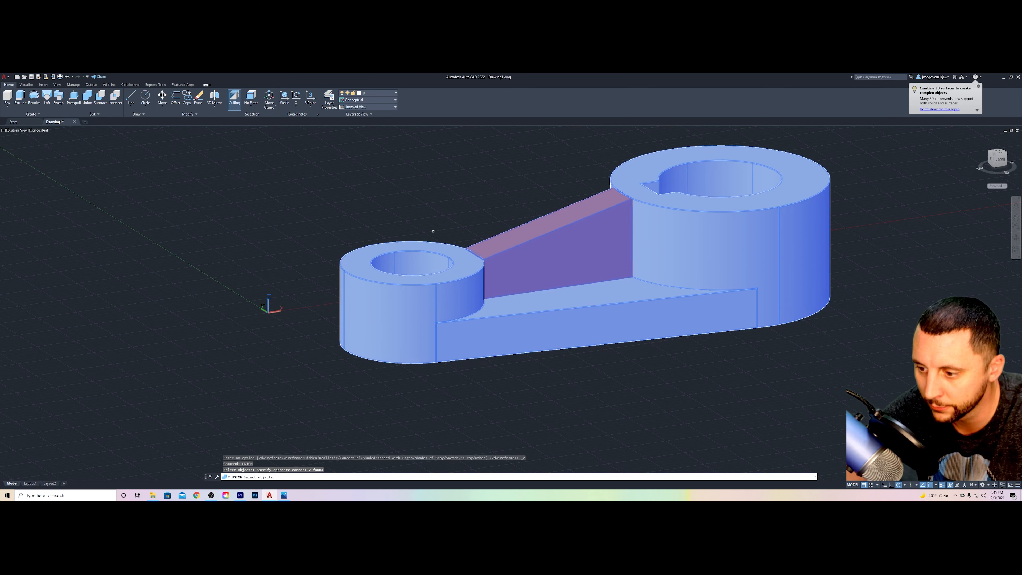
{"action": "key", "text": "Return"}
Inspect the united lever in the Top view and the SE Isometric view
{"action": "left_click", "coordinate": [19, 130]}
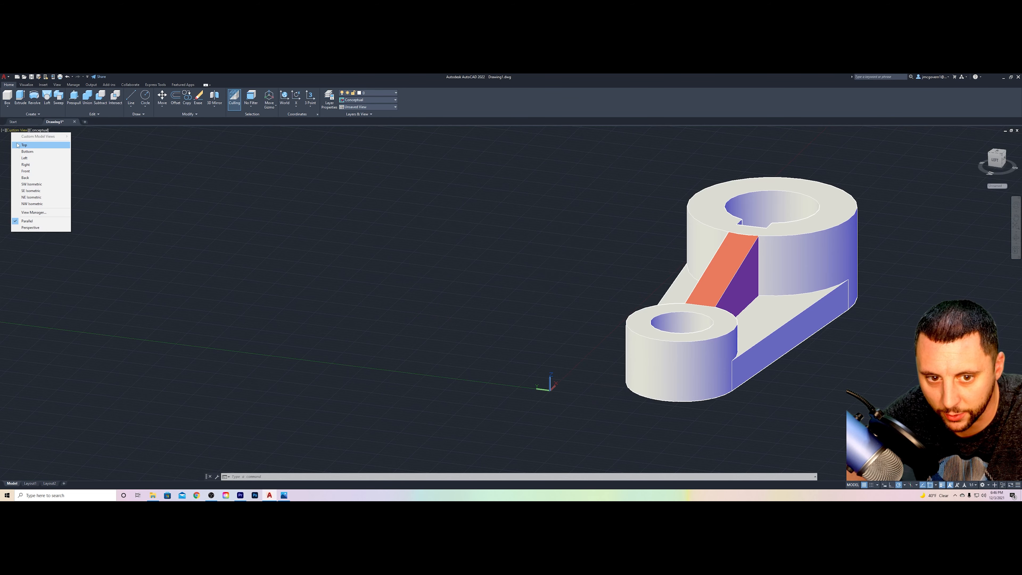
{"action": "left_click", "coordinate": [28, 145]}
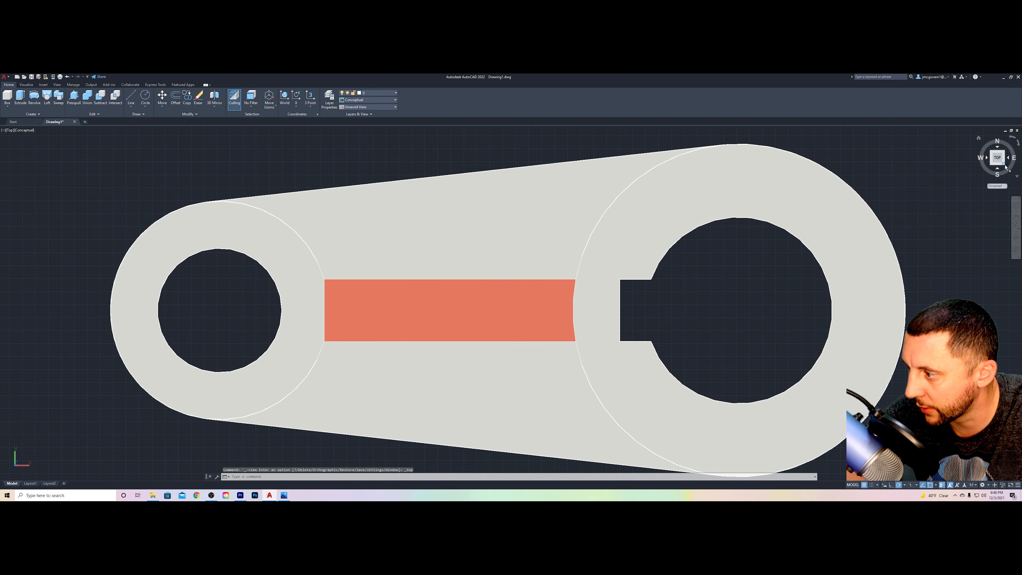
{"action": "left_click", "coordinate": [998, 173]}
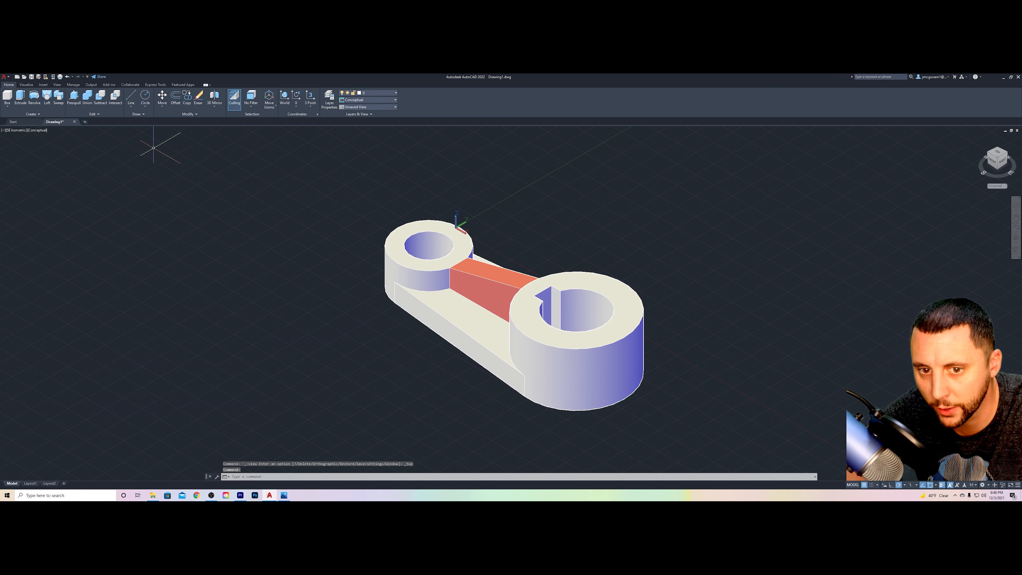